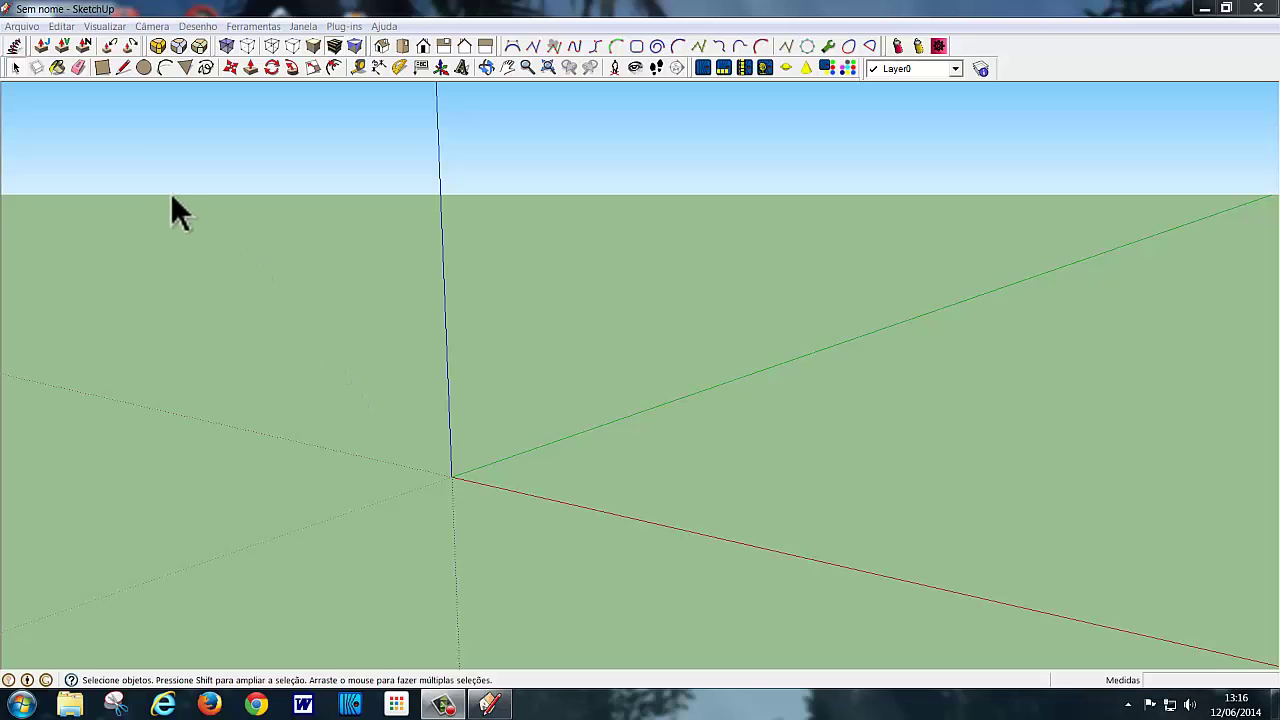
Pick the Rectangle tool to begin drawing on the empty ground plane
click(102, 68)
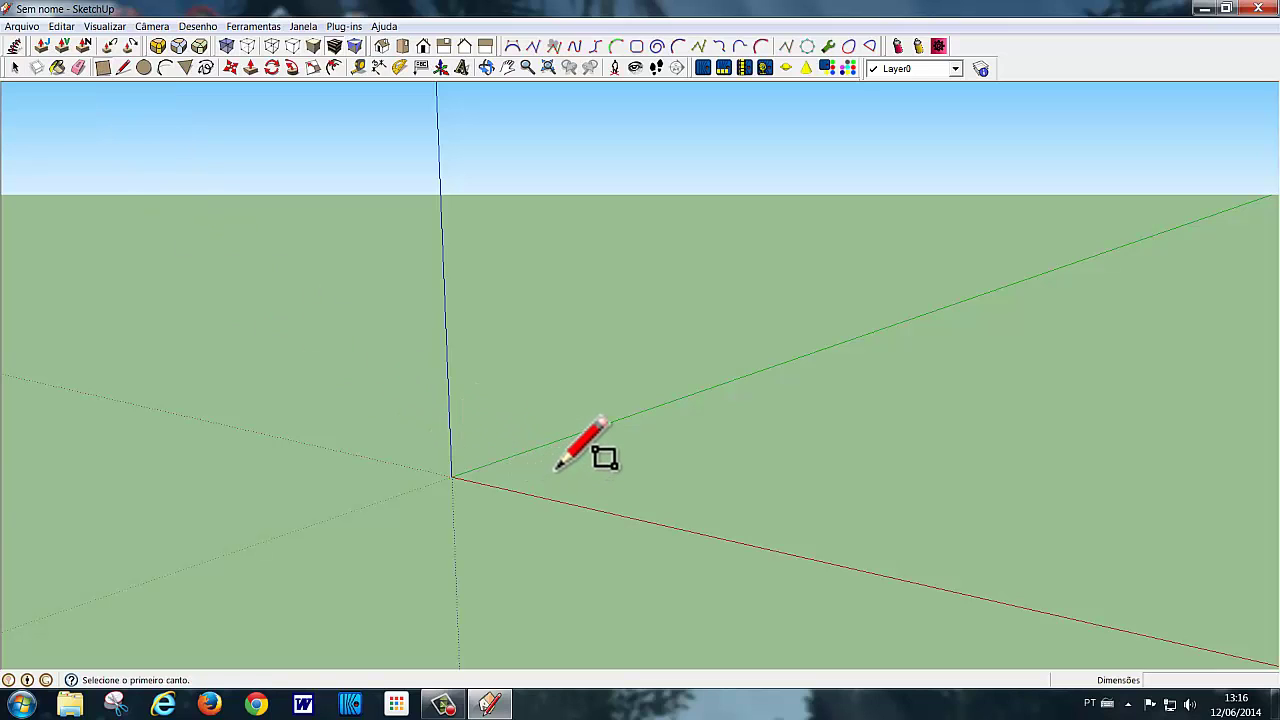
Draw a 9 by 17 m rectangle from near the origin and frame the whole face
click(556, 469)
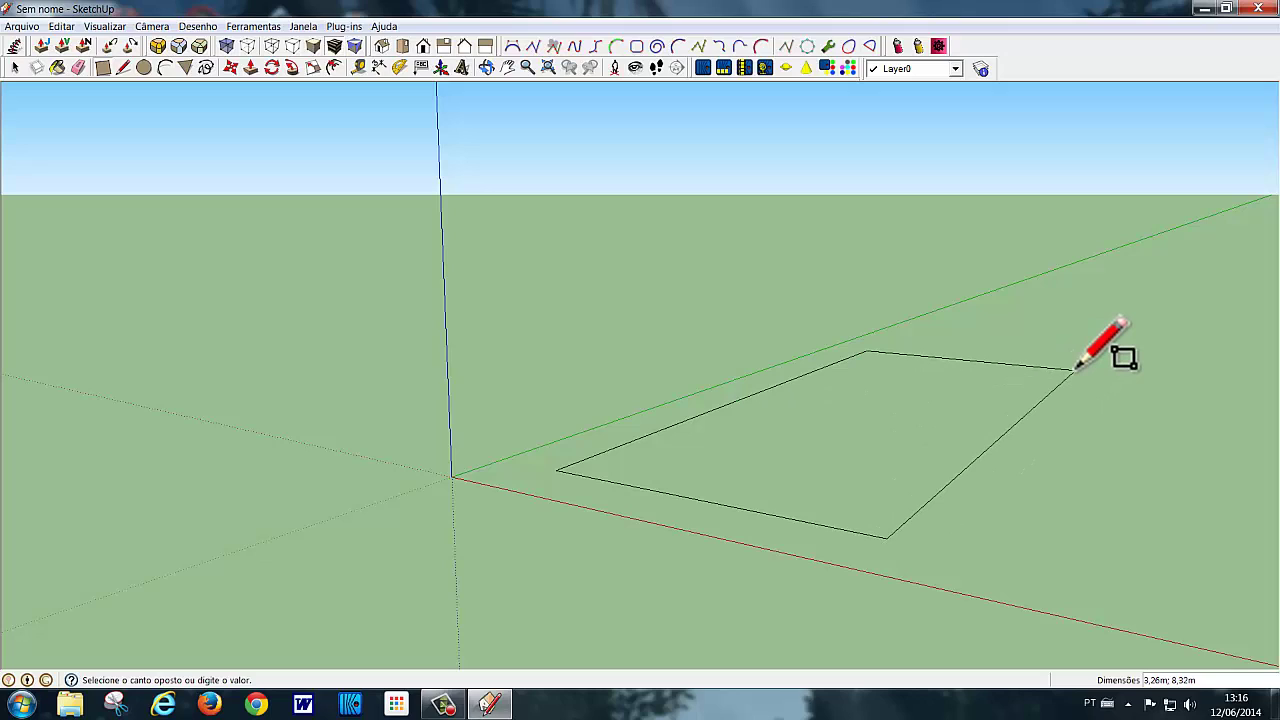
text(9;17)
key(Return)
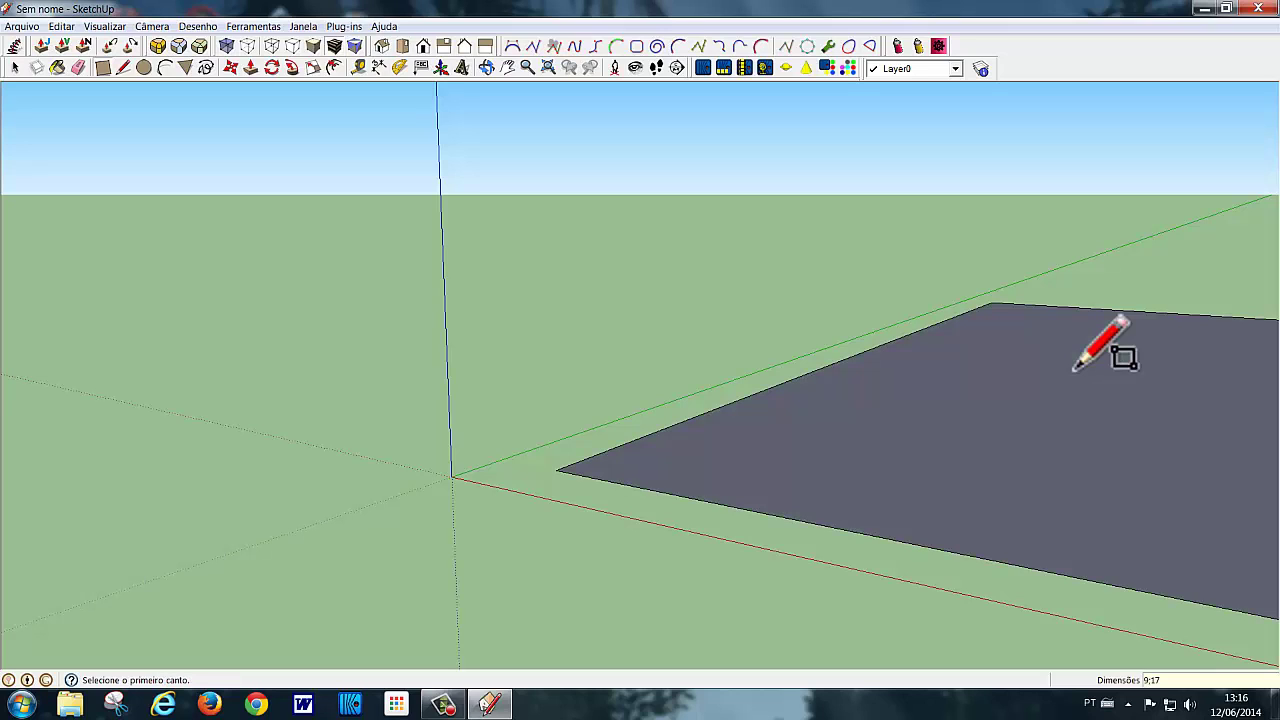
key(space)
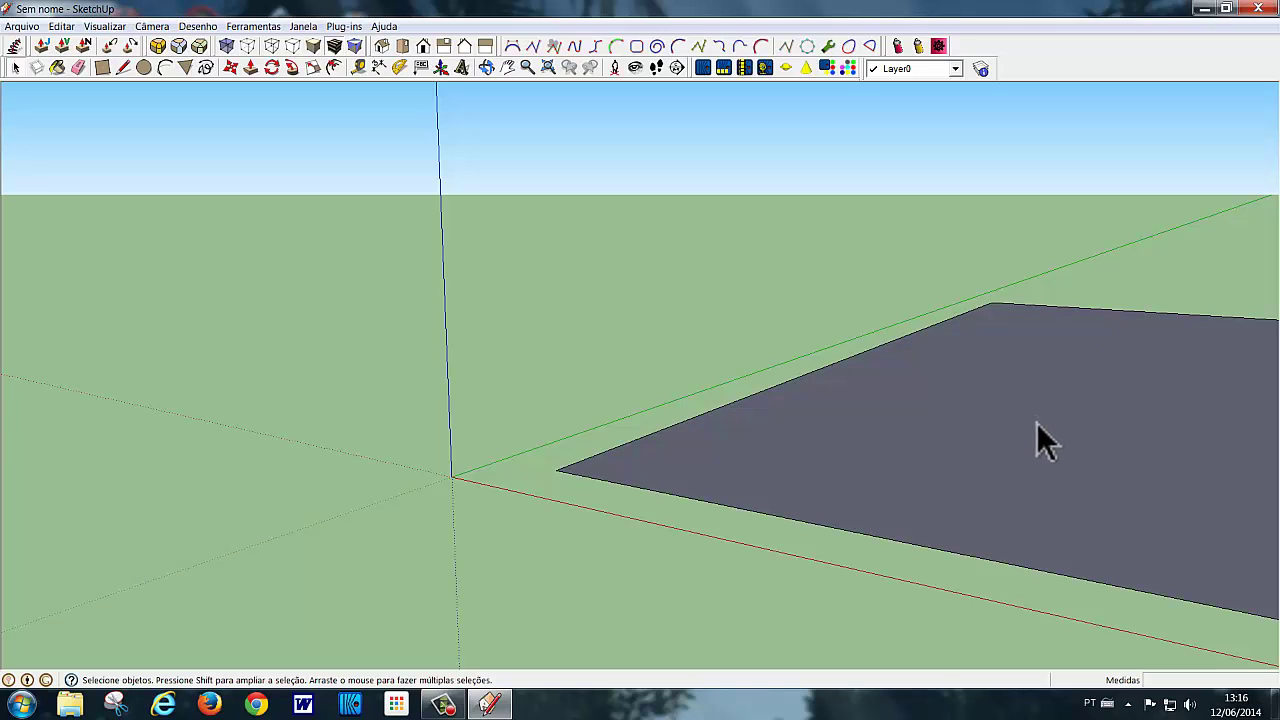
scroll(1041, 422, down, 2)
scroll(1041, 422, down, 2)
scroll(1041, 422, down, 1)
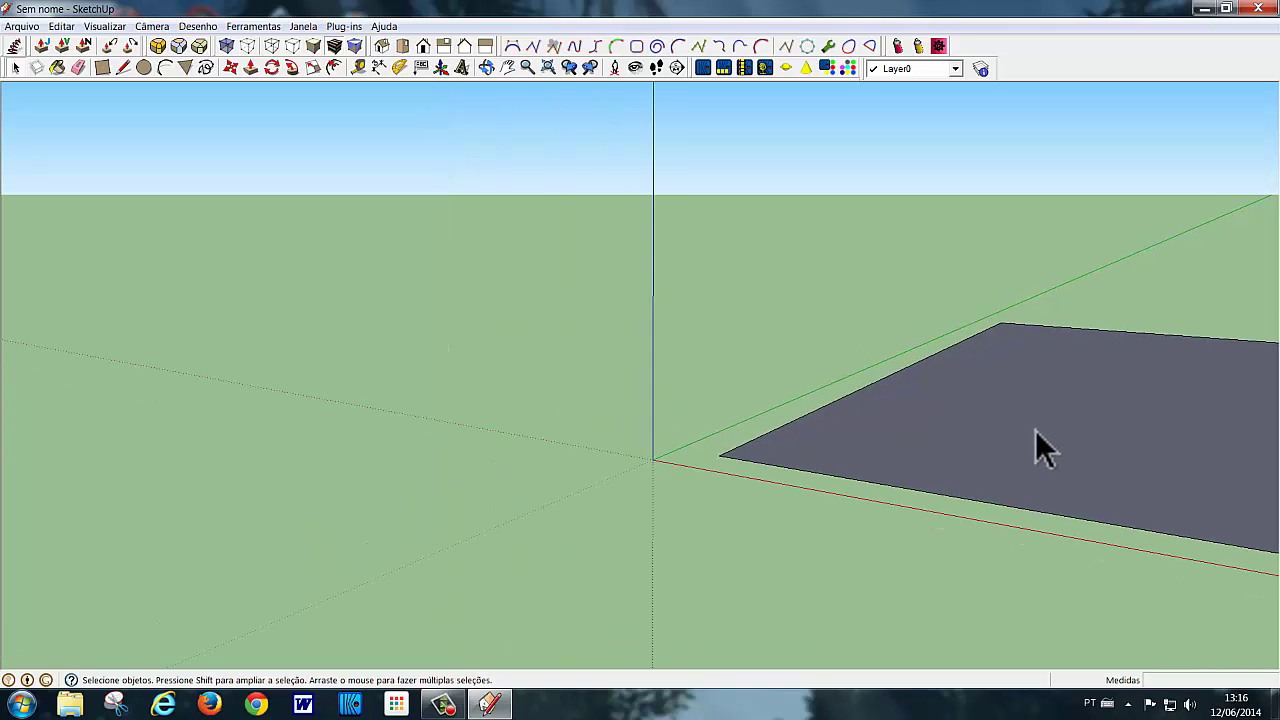
mouse_move(1035, 432)
shift+middle_down()
mouse_move(759, 420)
mouse_move(768, 430)
mouse_move(634, 400)
mouse_move(600, 406)
mouse_move(700, 414)
mouse_move(709, 434)
shift+middle_up()
scroll(600, 410, down, 1)
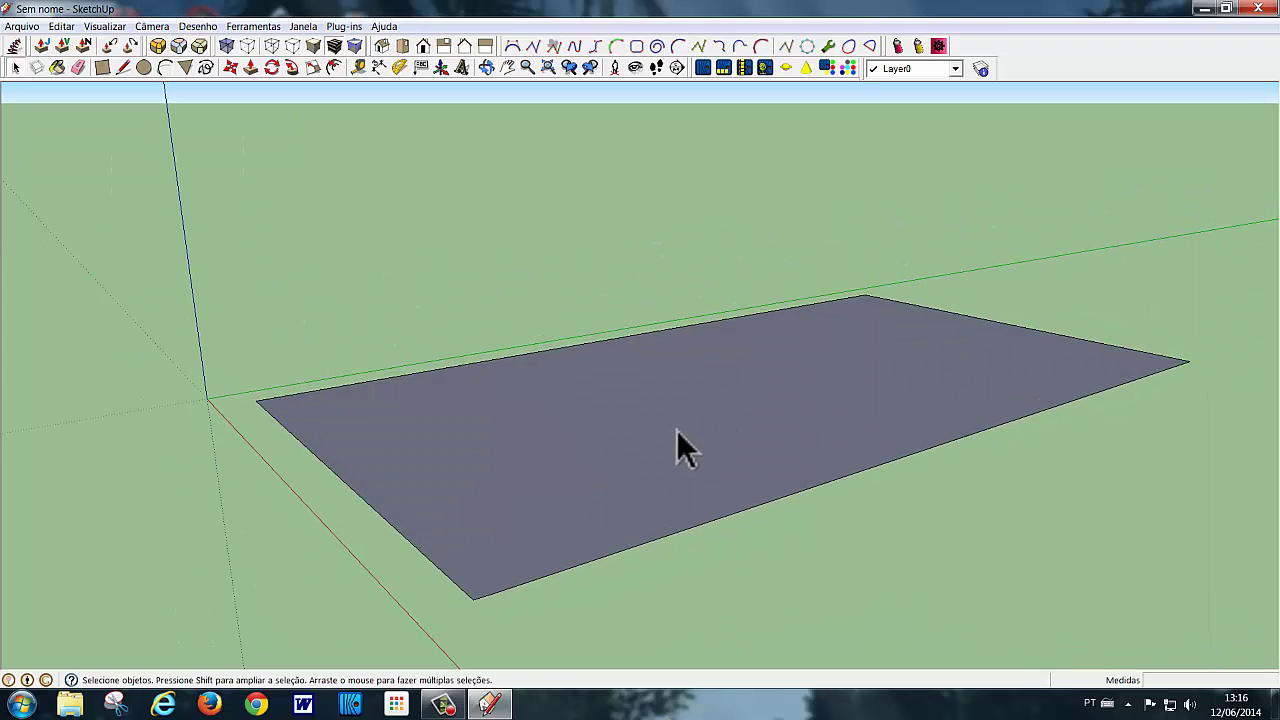
Reverse the rectangle's face so its front side faces up
right_click(677, 430)
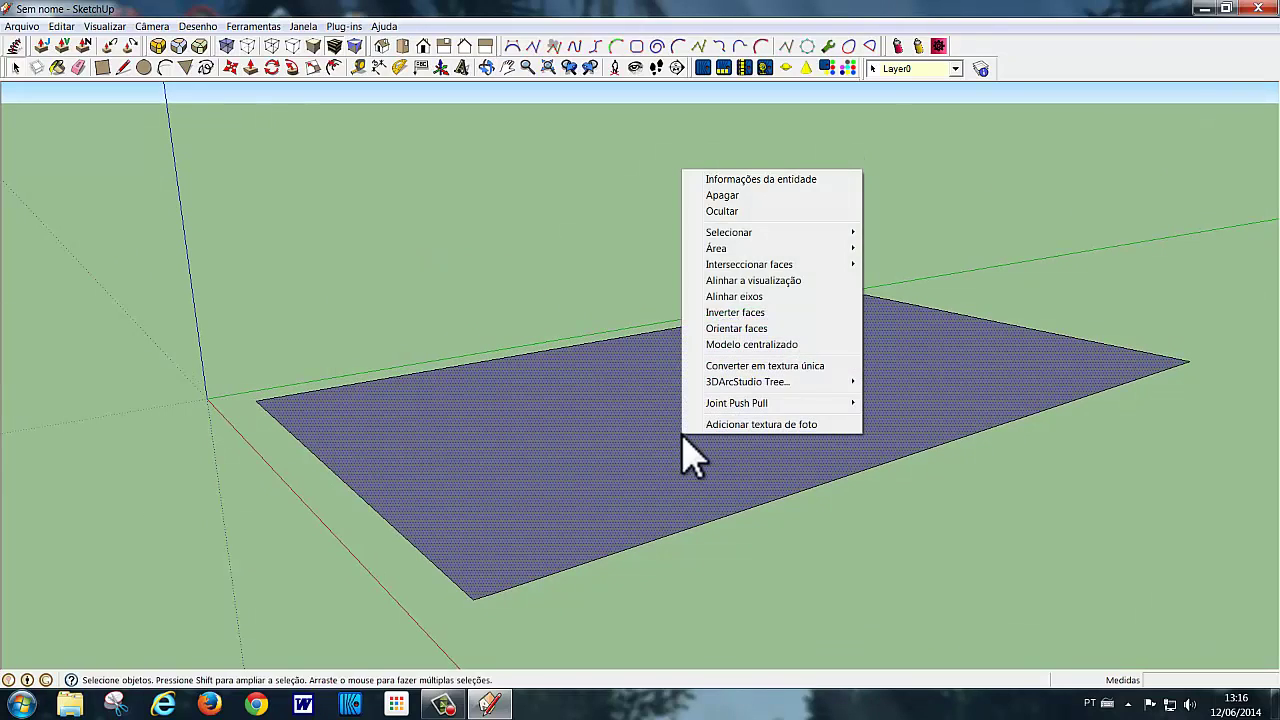
click(753, 318)
click(780, 528)
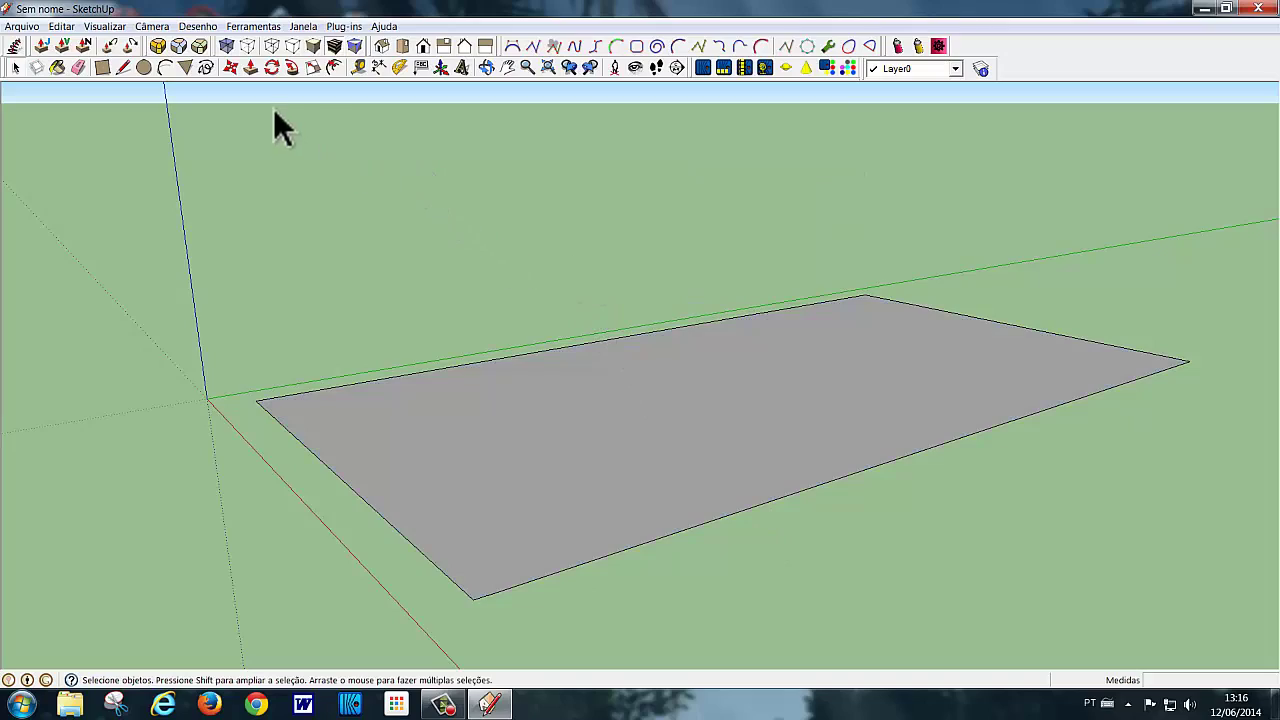
Push/Pull the face up slightly into a thin slab
click(250, 67)
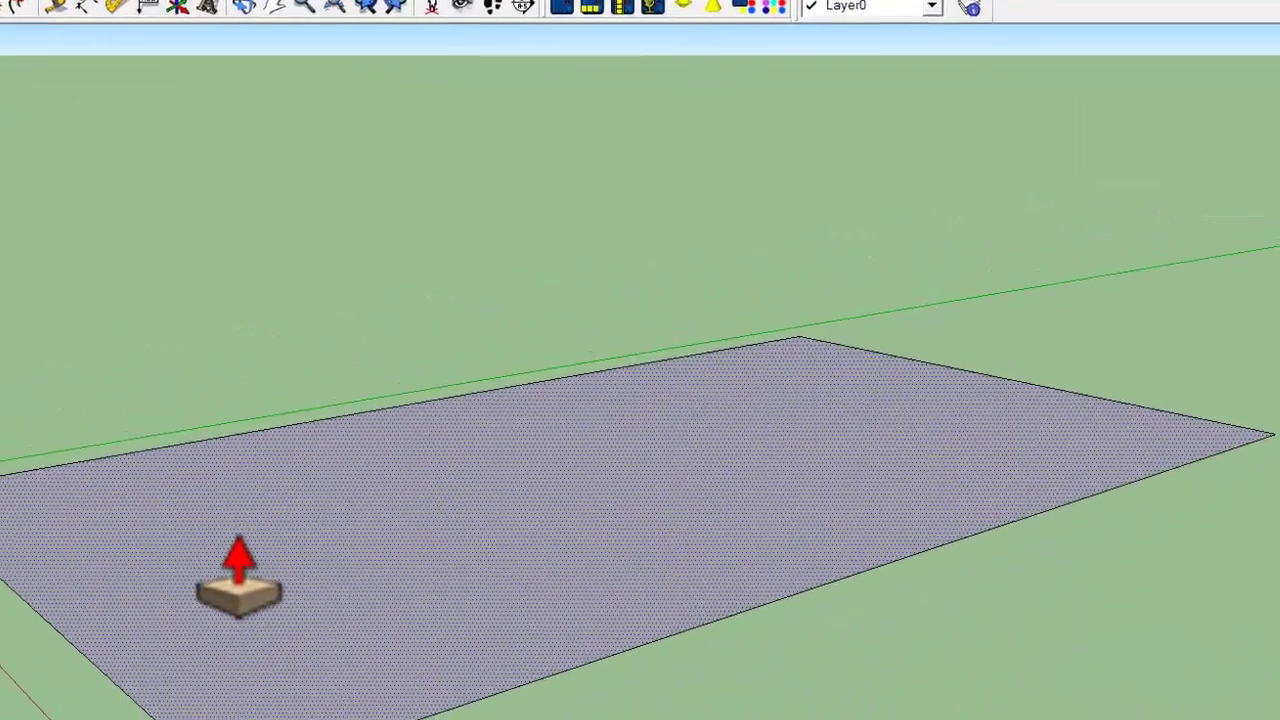
click(484, 440)
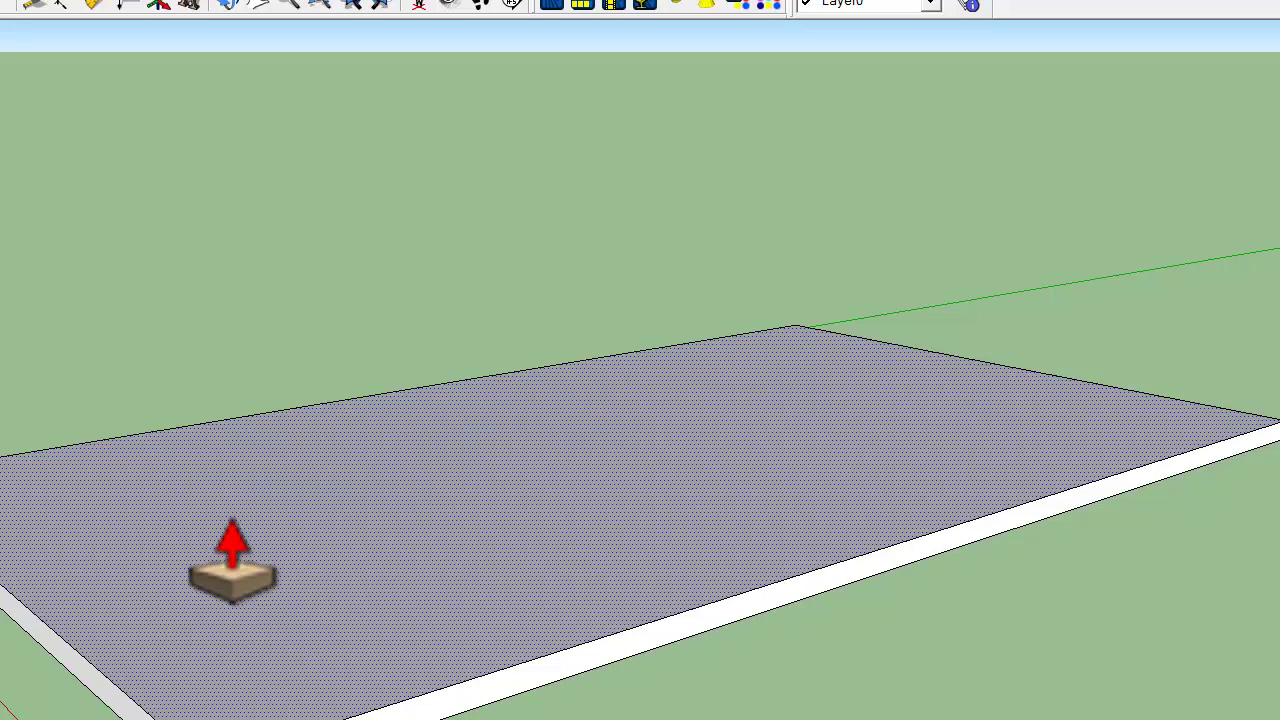
click(232, 560)
key(space)
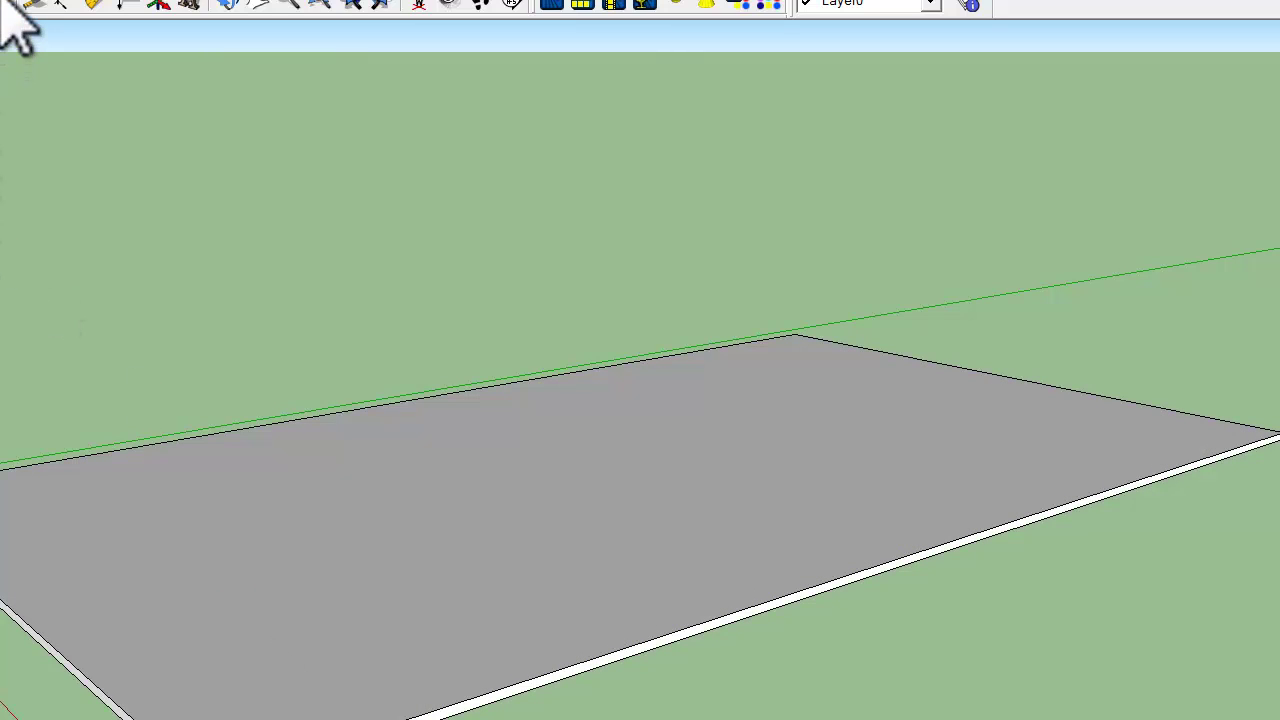
key(p)
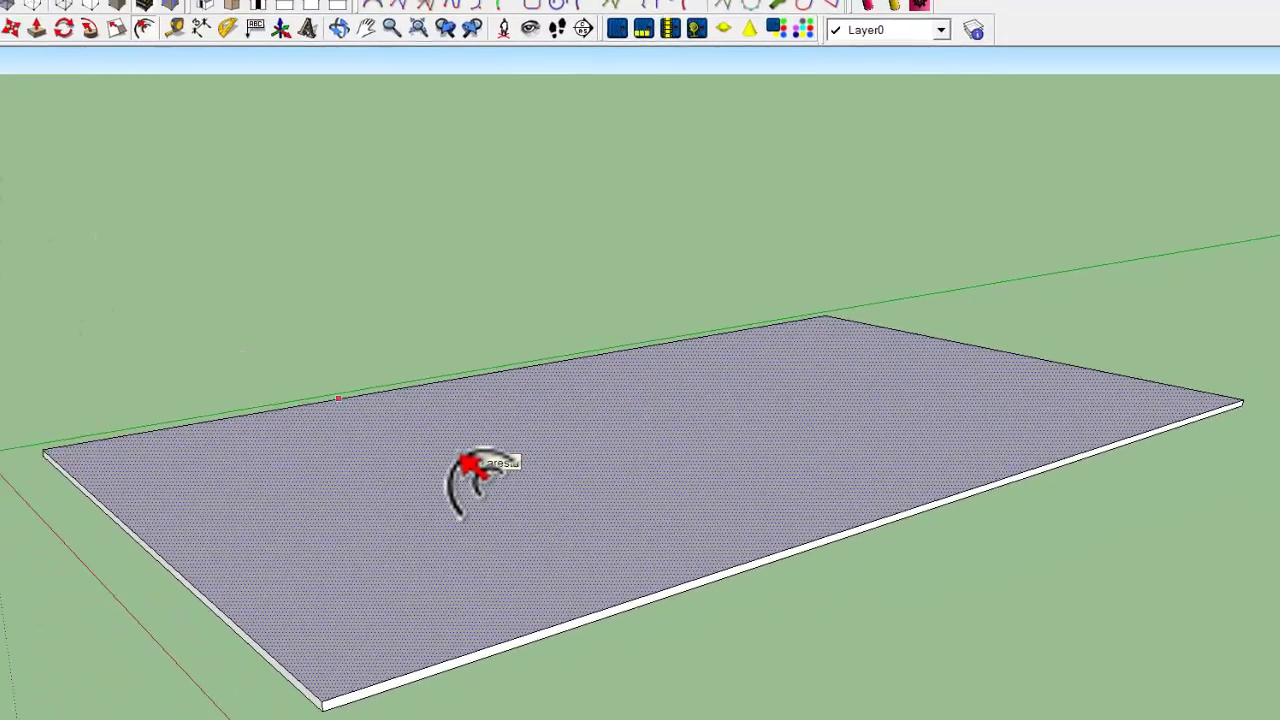
Offset the slab's top edges 1 m inward to form an inner border
click(568, 405)
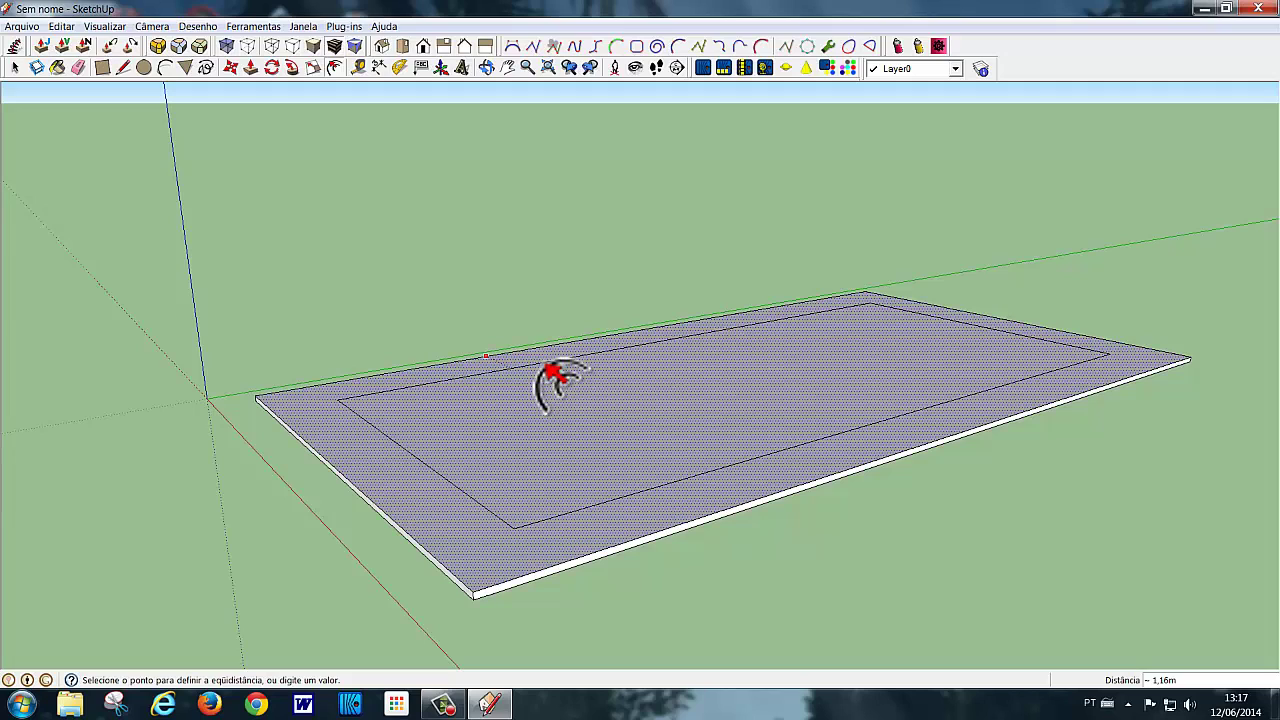
text(1)
key(Return)
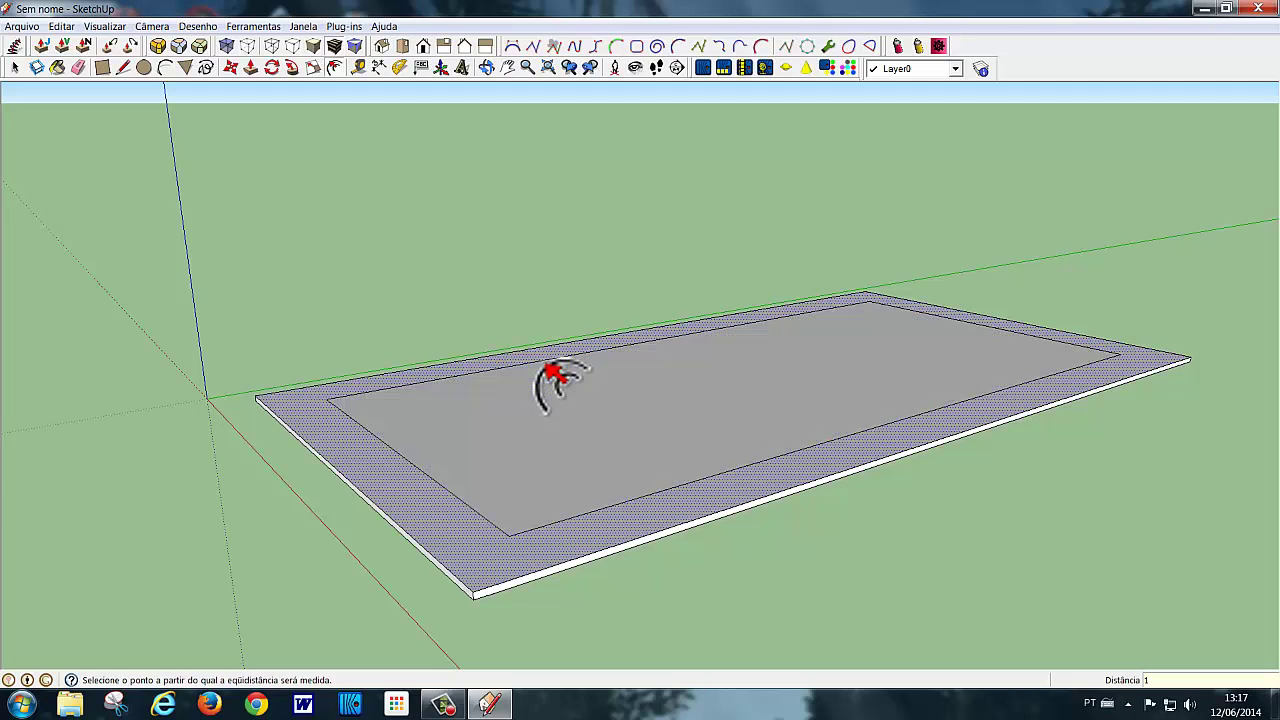
key(space)
click(660, 586)
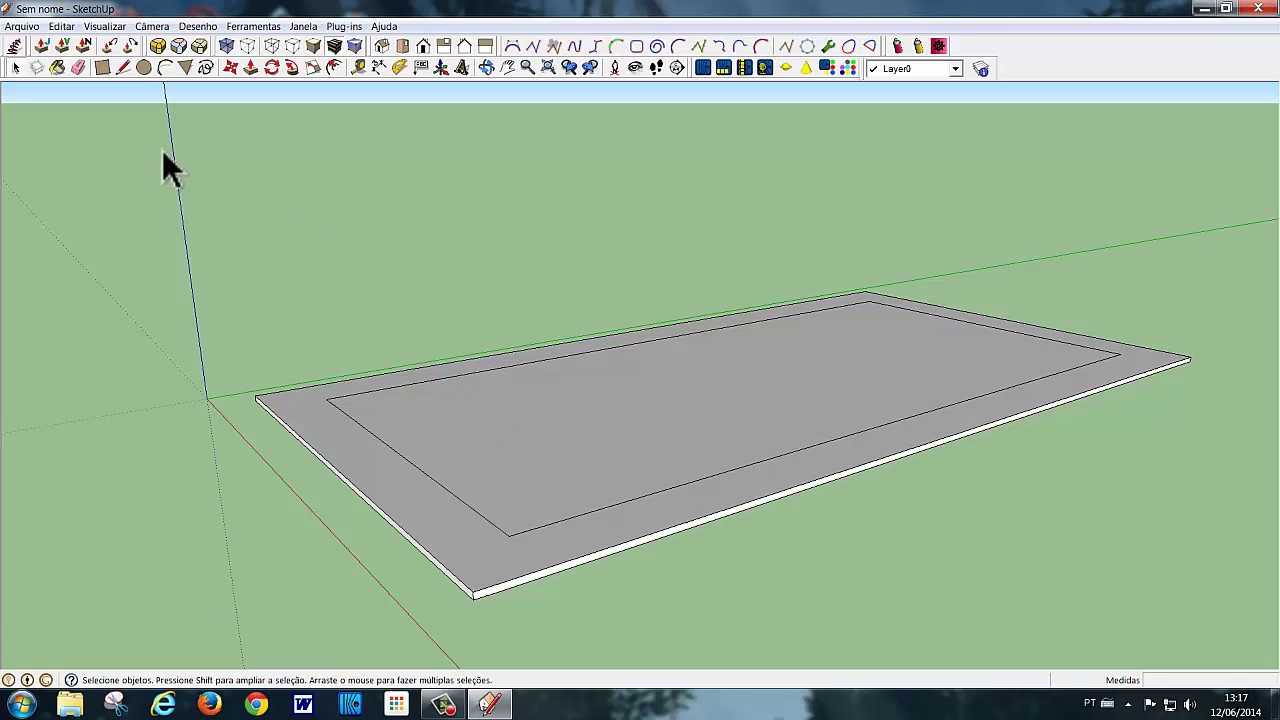
Draw a 0.3 by 0.3 m square at the inner border's near corner
click(101, 68)
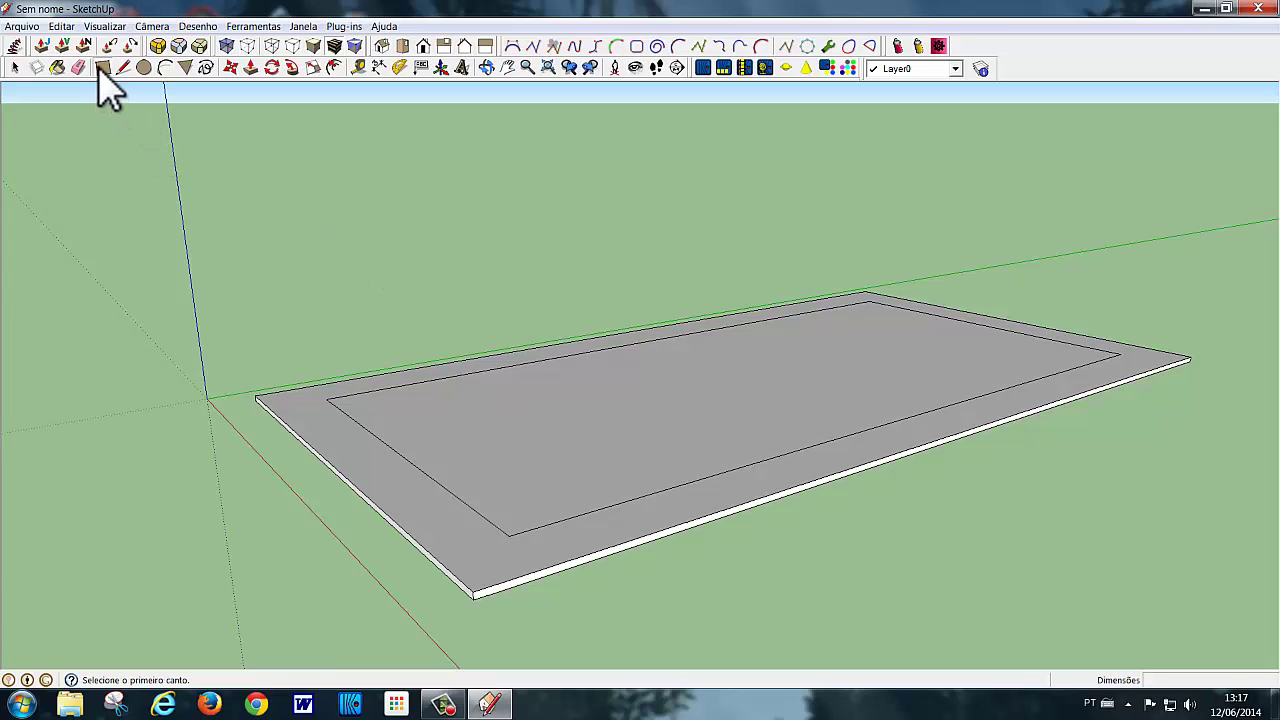
click(326, 400)
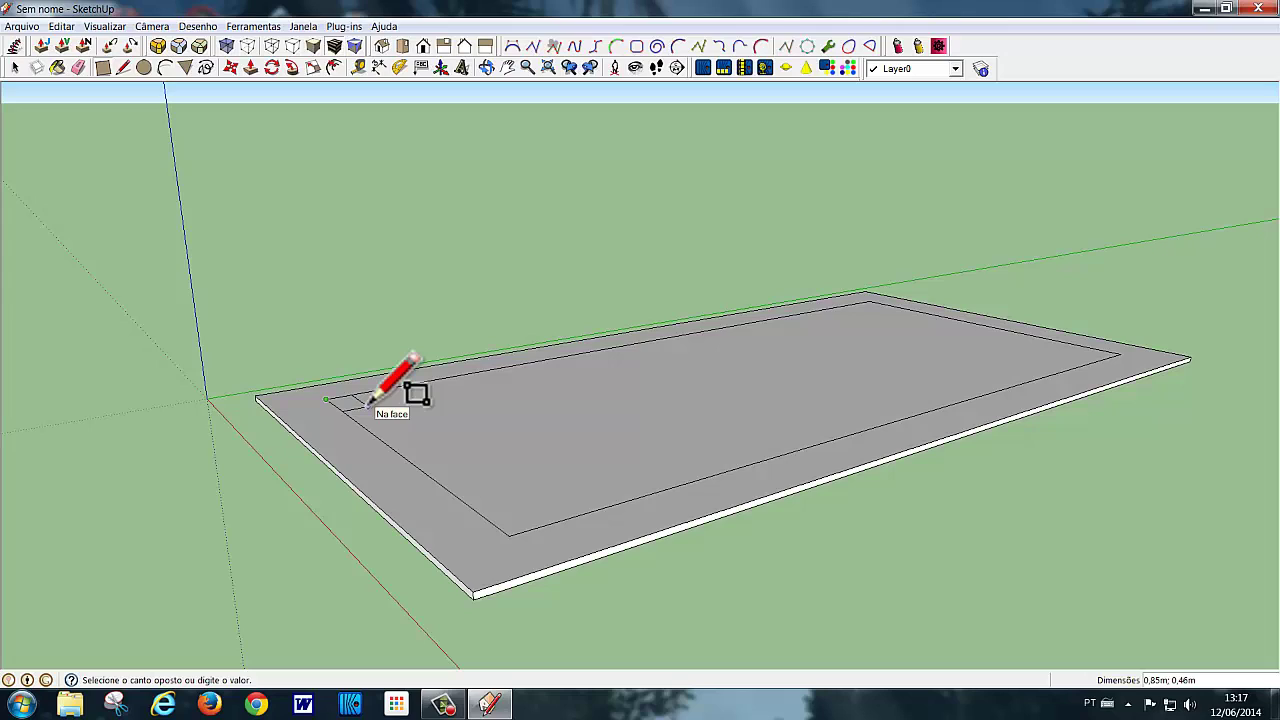
text(0,3;0,3)
key(Return)
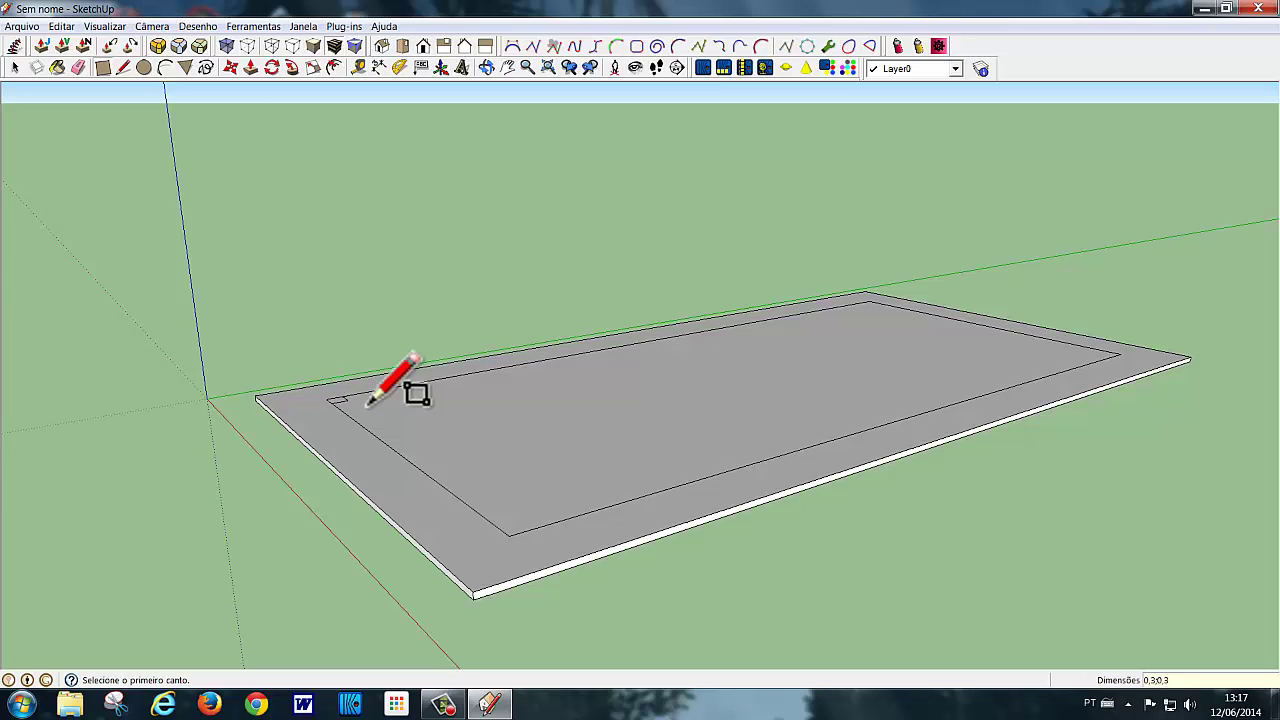
key(space)
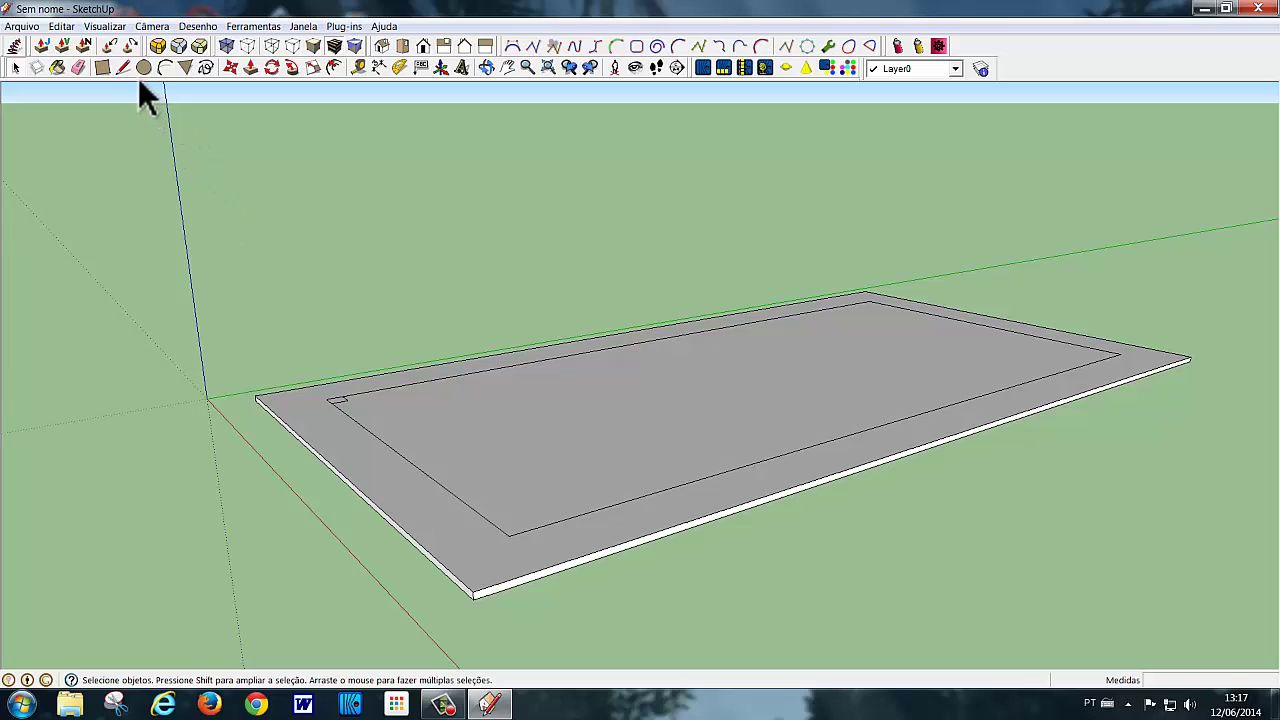
Push/Pull the square up 3 m into a column
click(250, 68)
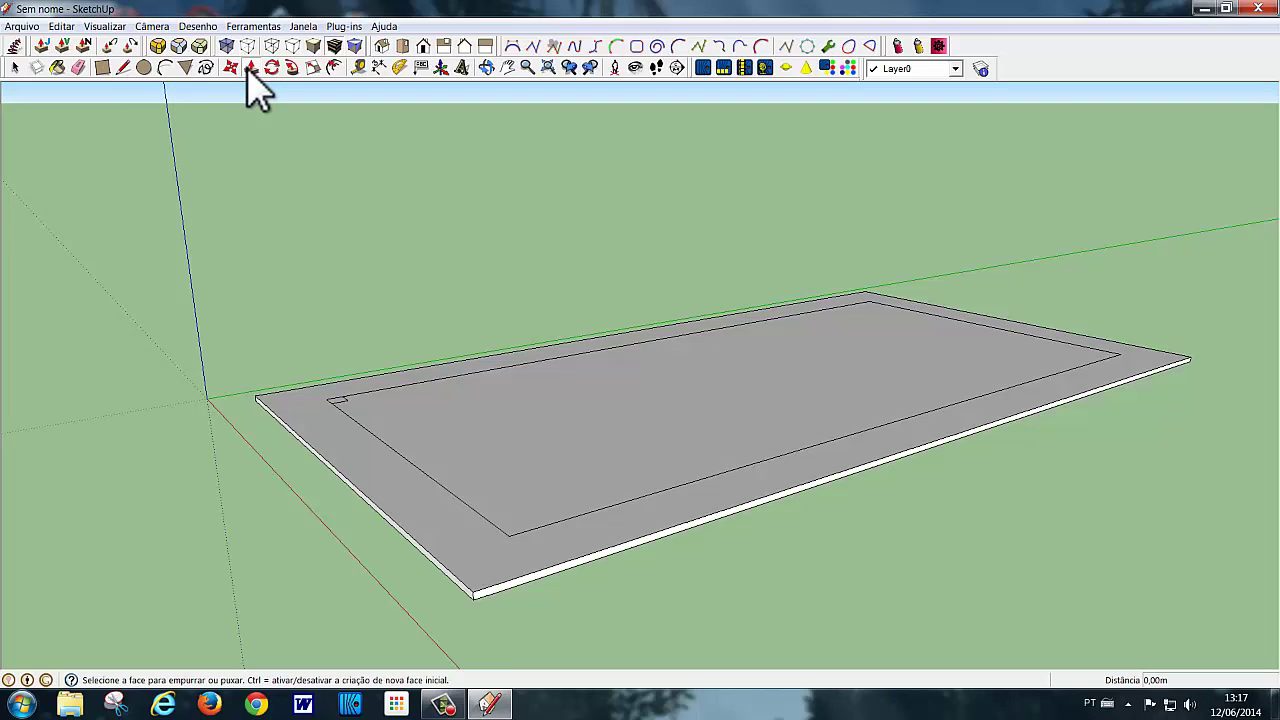
click(340, 403)
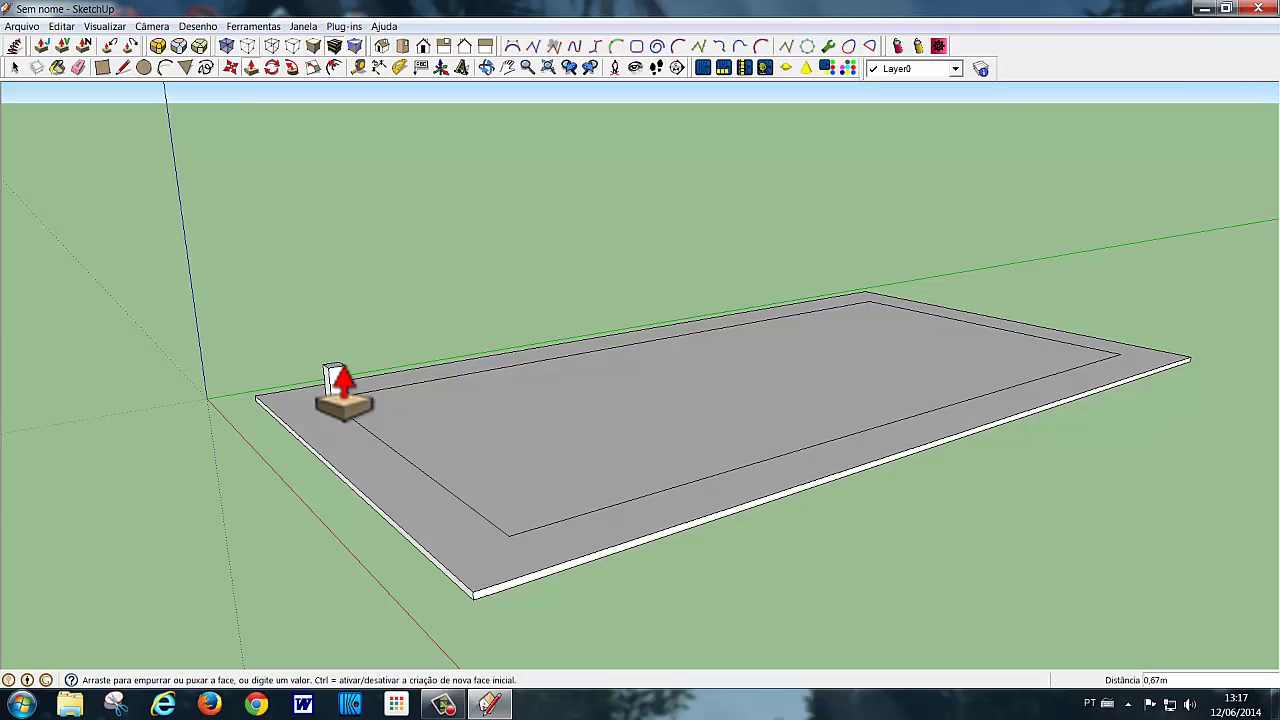
text(3)
key(Return)
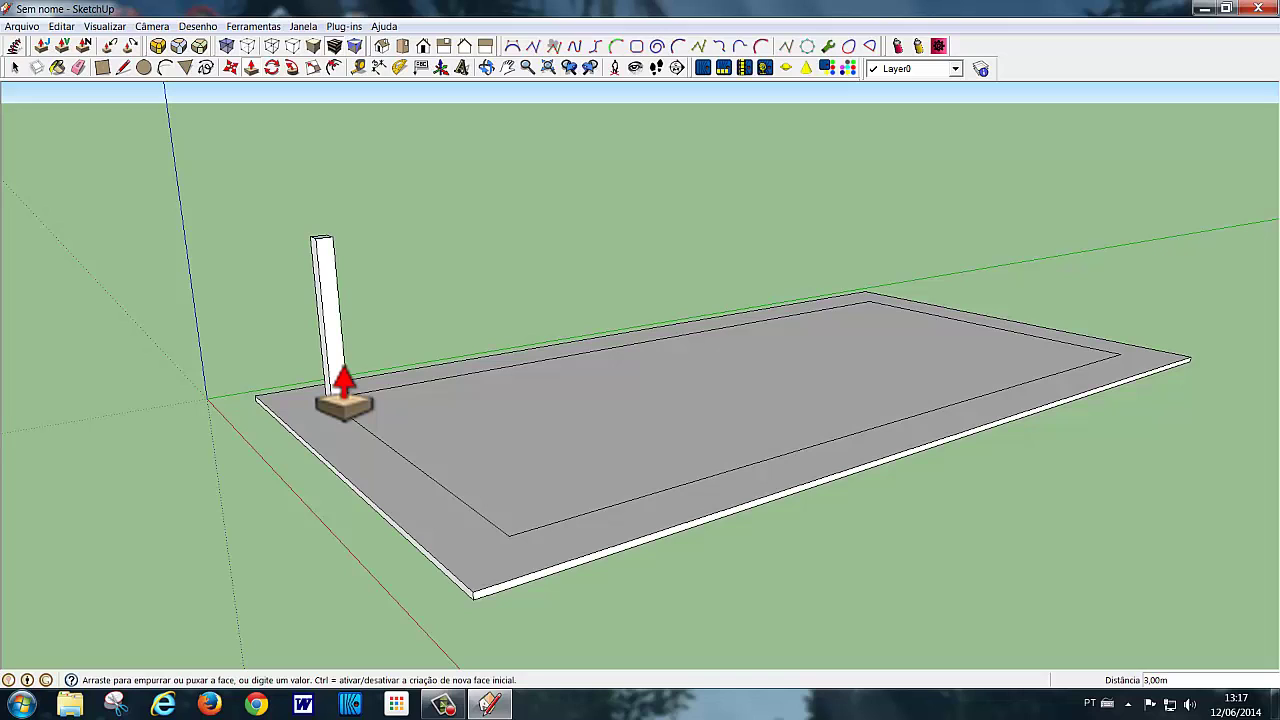
key(space)
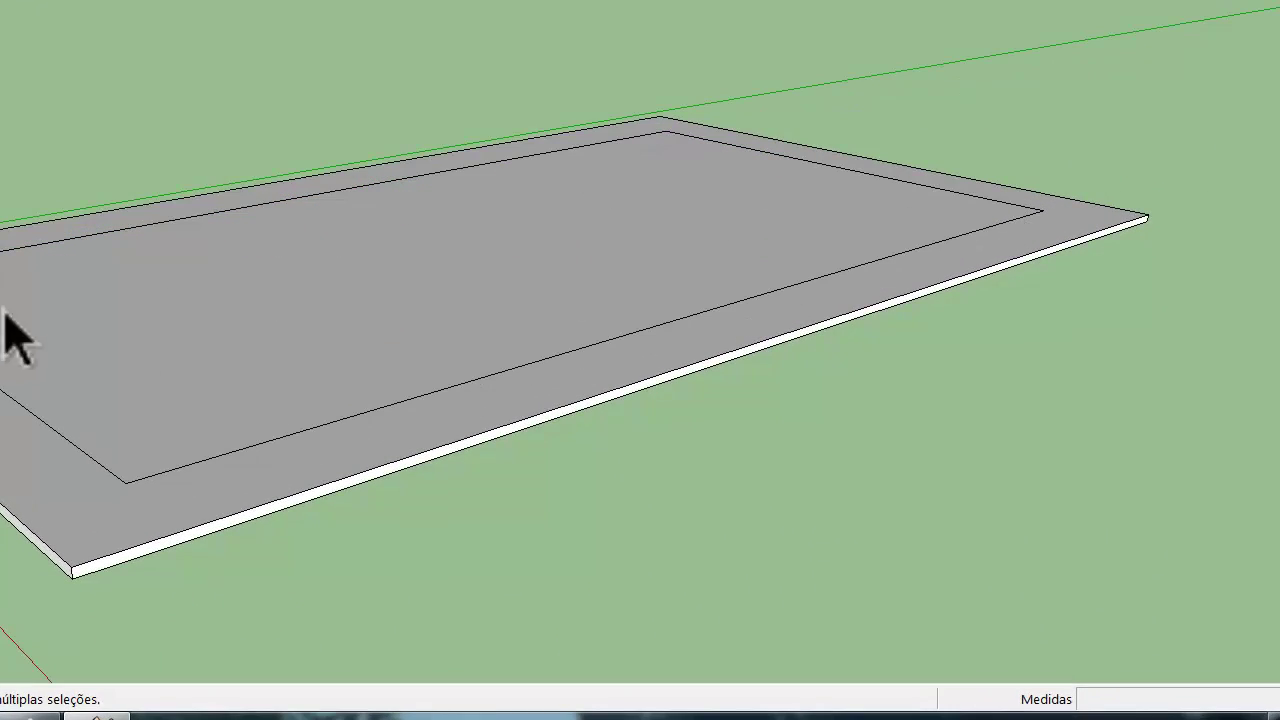
Copy the column to the slab's far corner and divide by /3 for four evenly spaced columns
mouse_move(277, 586)
middle_down()
mouse_move(110, 575)
mouse_move(167, 550)
mouse_move(157, 543)
mouse_move(205, 565)
mouse_move(189, 571)
mouse_move(194, 623)
mouse_move(185, 605)
middle_up()
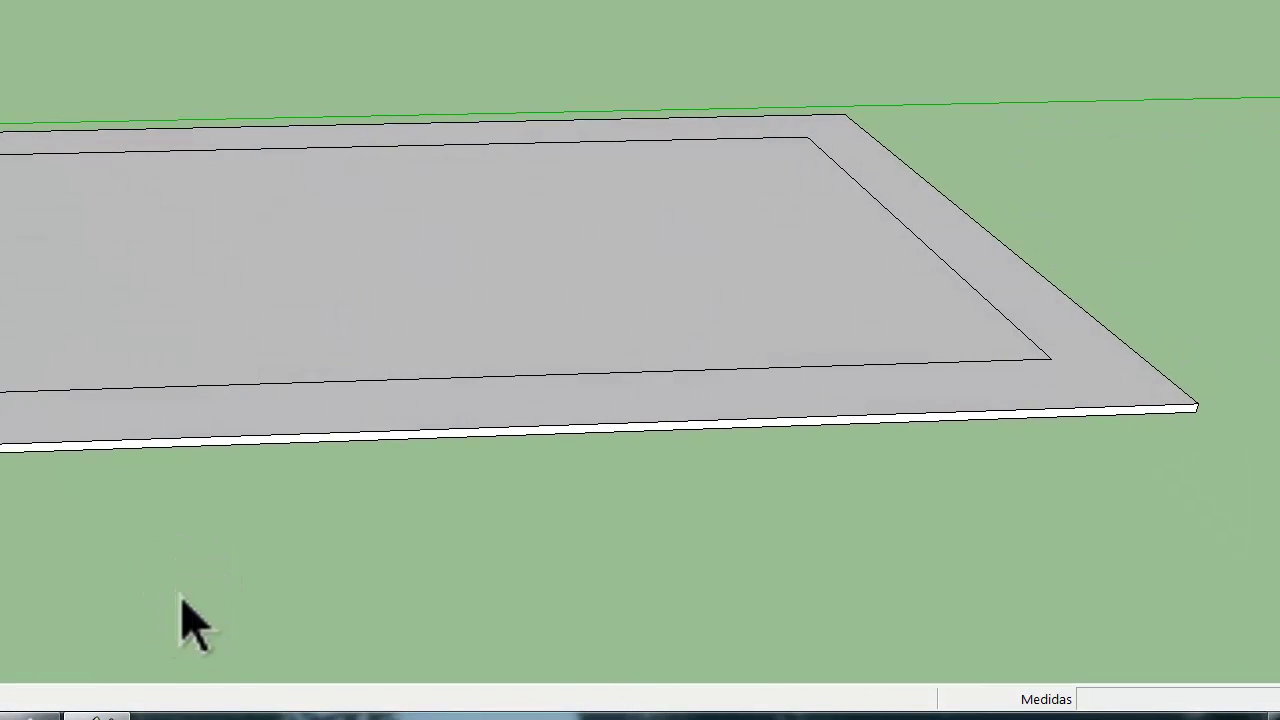
shift+middle_drag(229, 512, 63, 506)
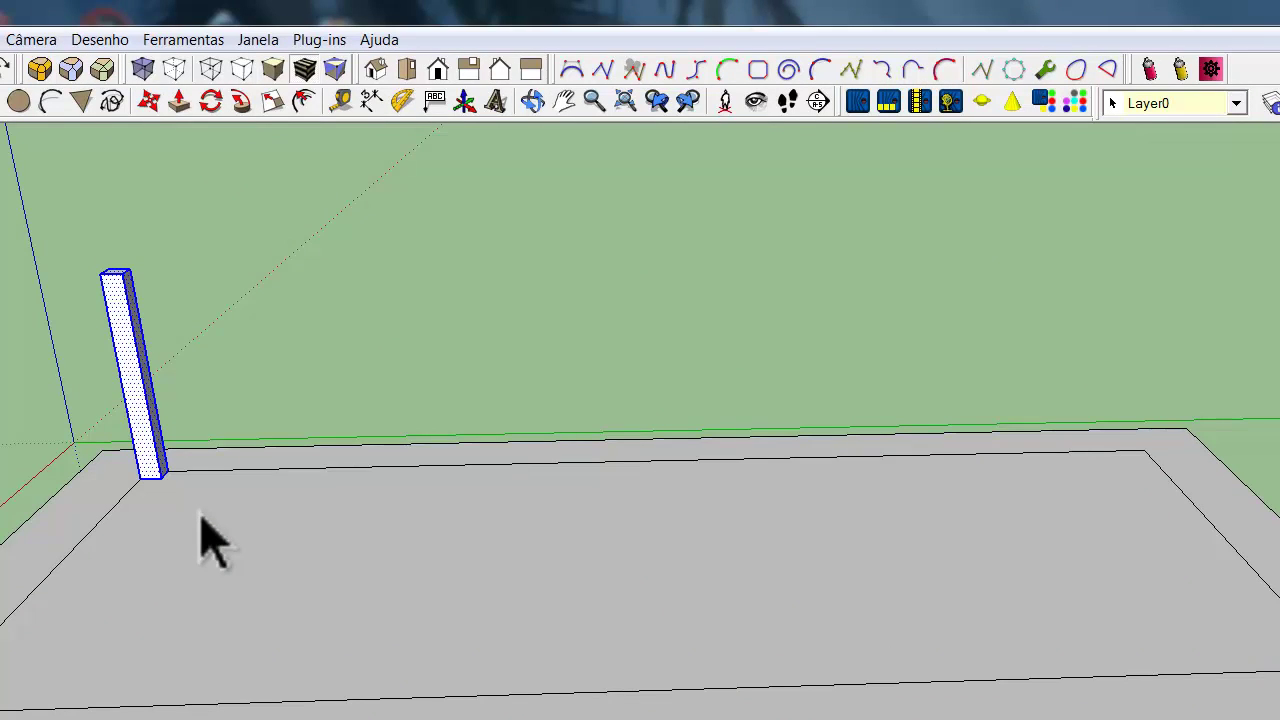
click(148, 101)
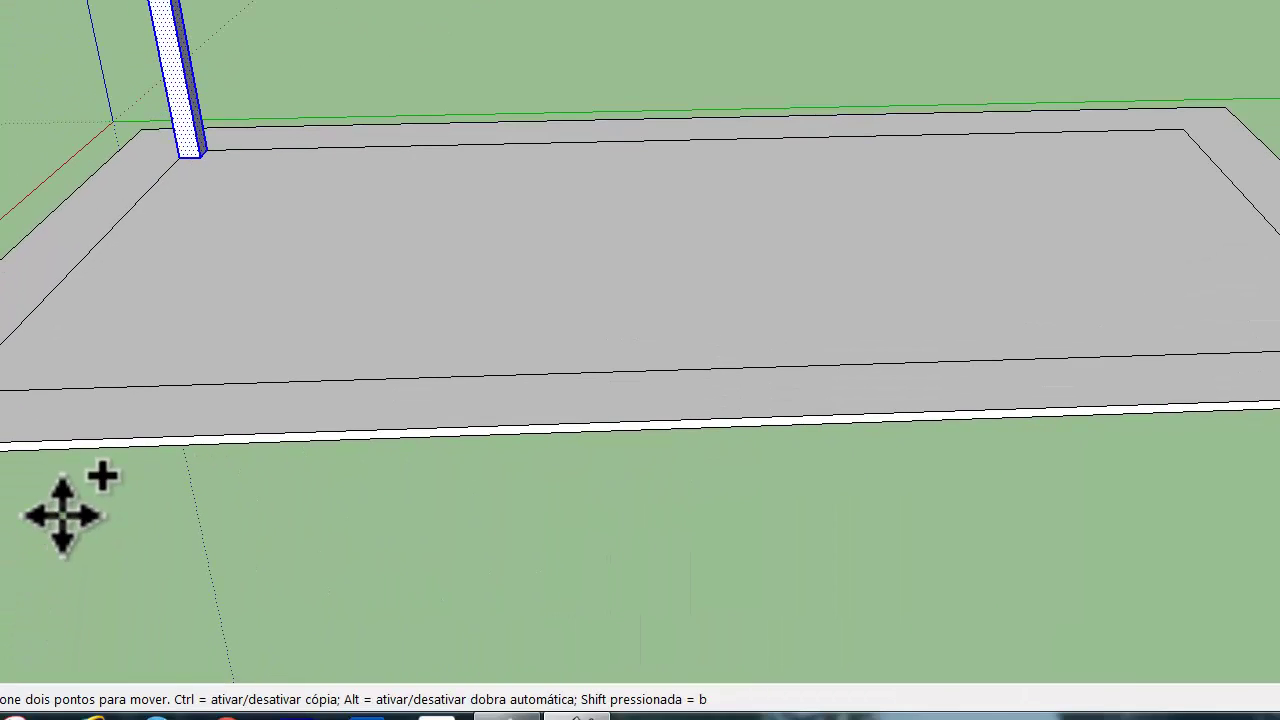
click(63, 514)
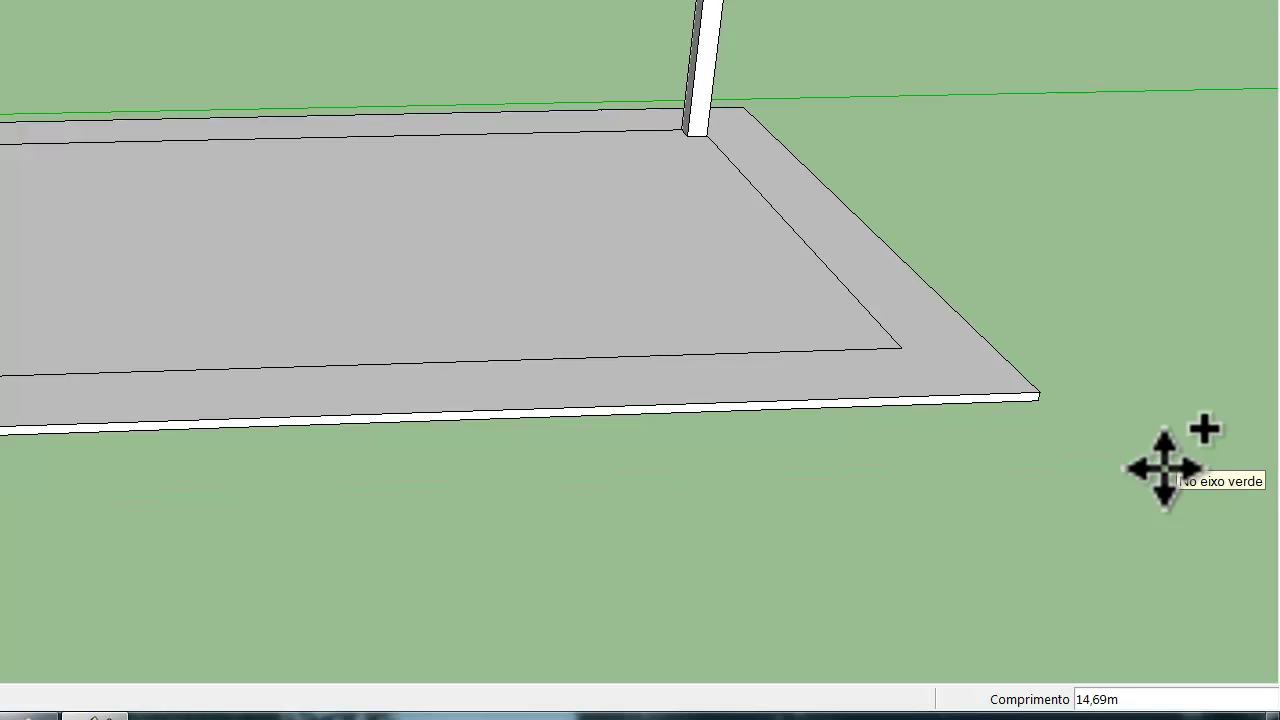
click(1165, 468)
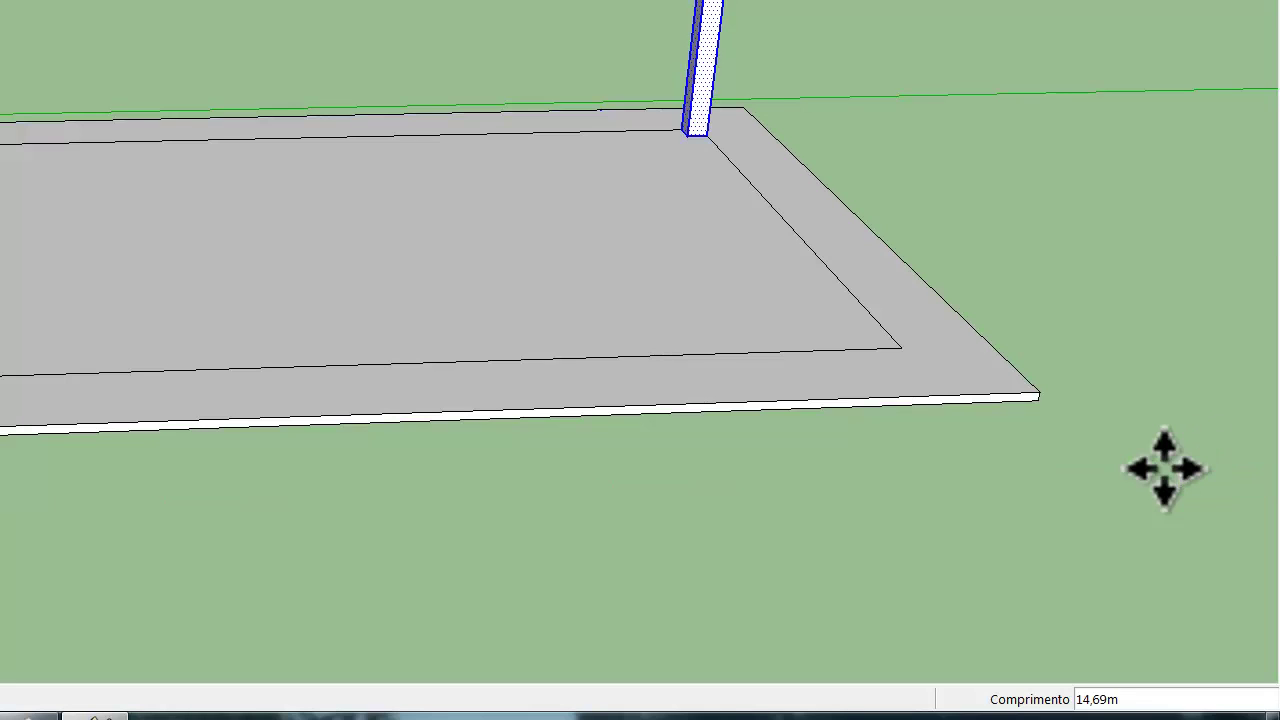
text(/)
text(3)
key(Return)
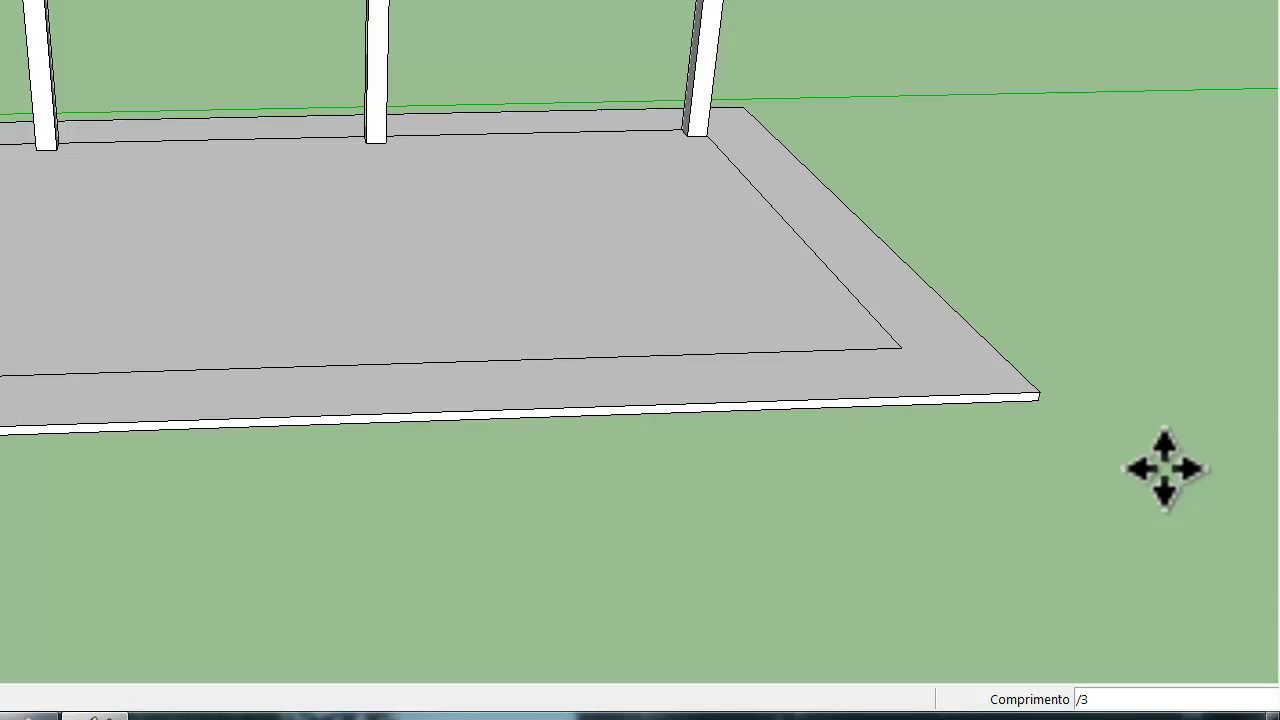
scroll(874, 586, down, 2)
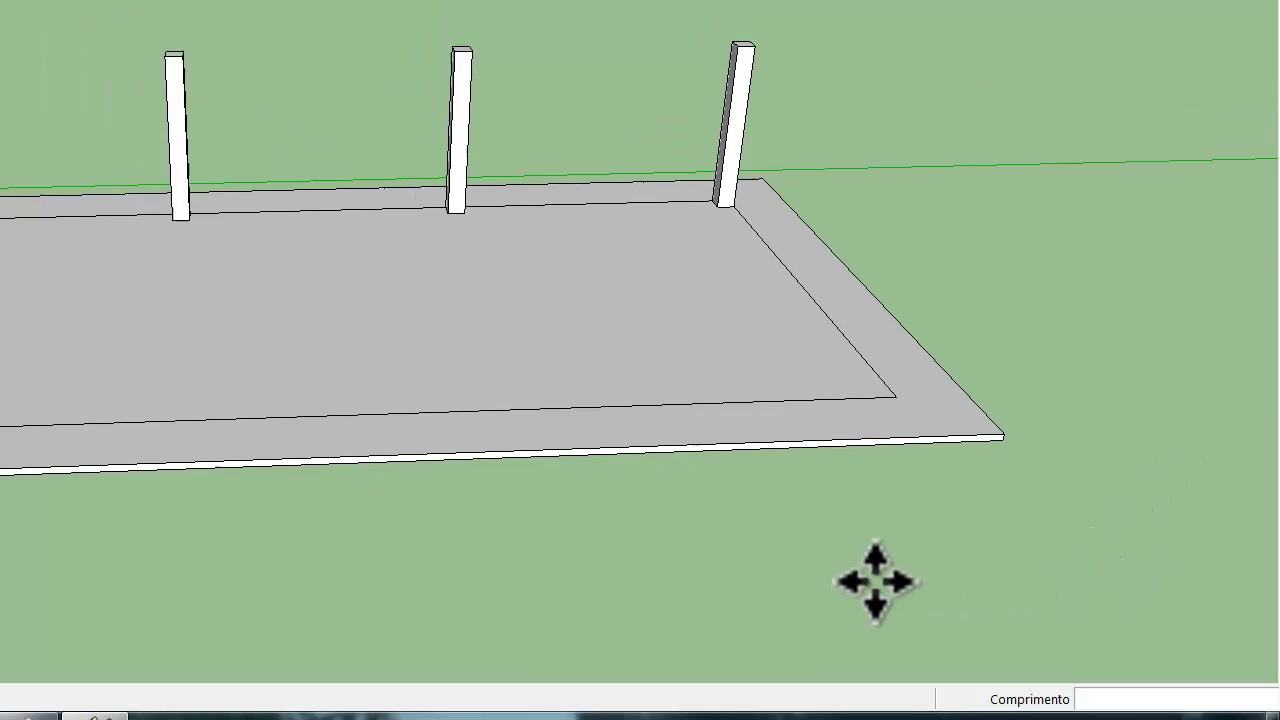
middle_drag(777, 569, 1130, 520)
scroll(994, 534, down, 3)
mouse_move(994, 534)
middle_down()
mouse_move(1080, 560)
mouse_move(1086, 577)
mouse_move(1143, 563)
mouse_move(1110, 572)
middle_up()
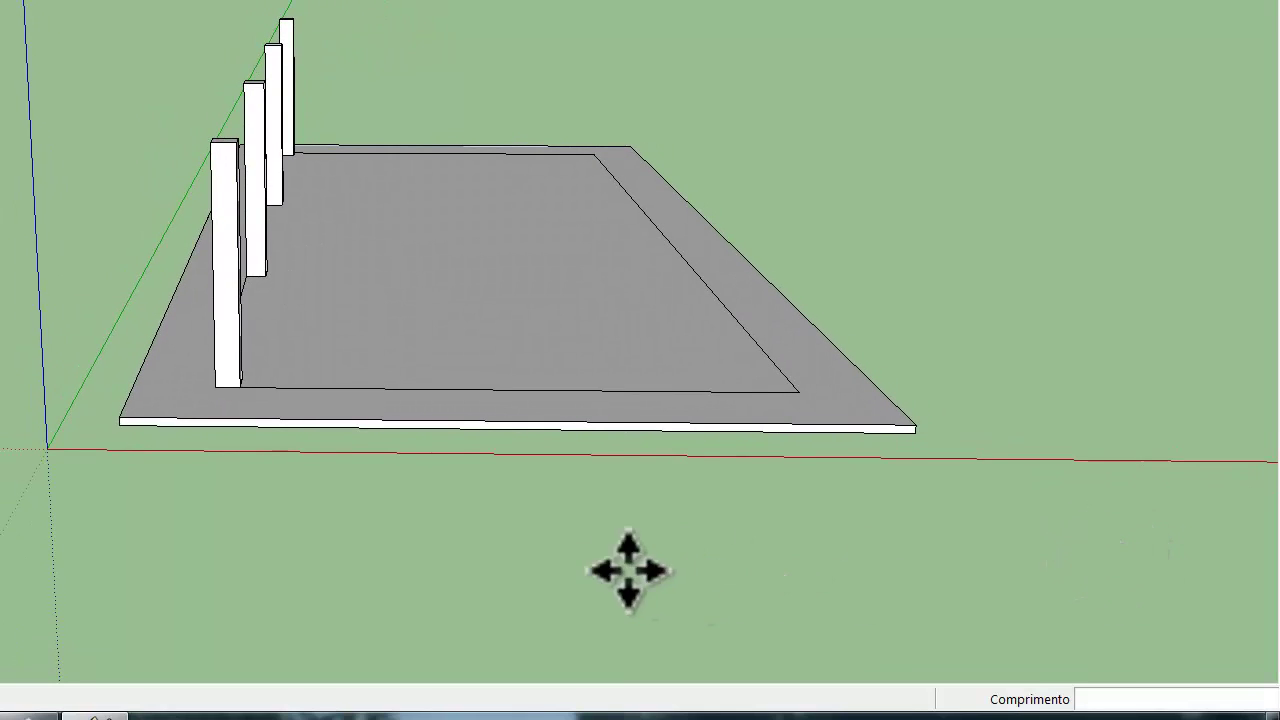
Window-select the four edge columns and orbit to view them edge-on
key(space)
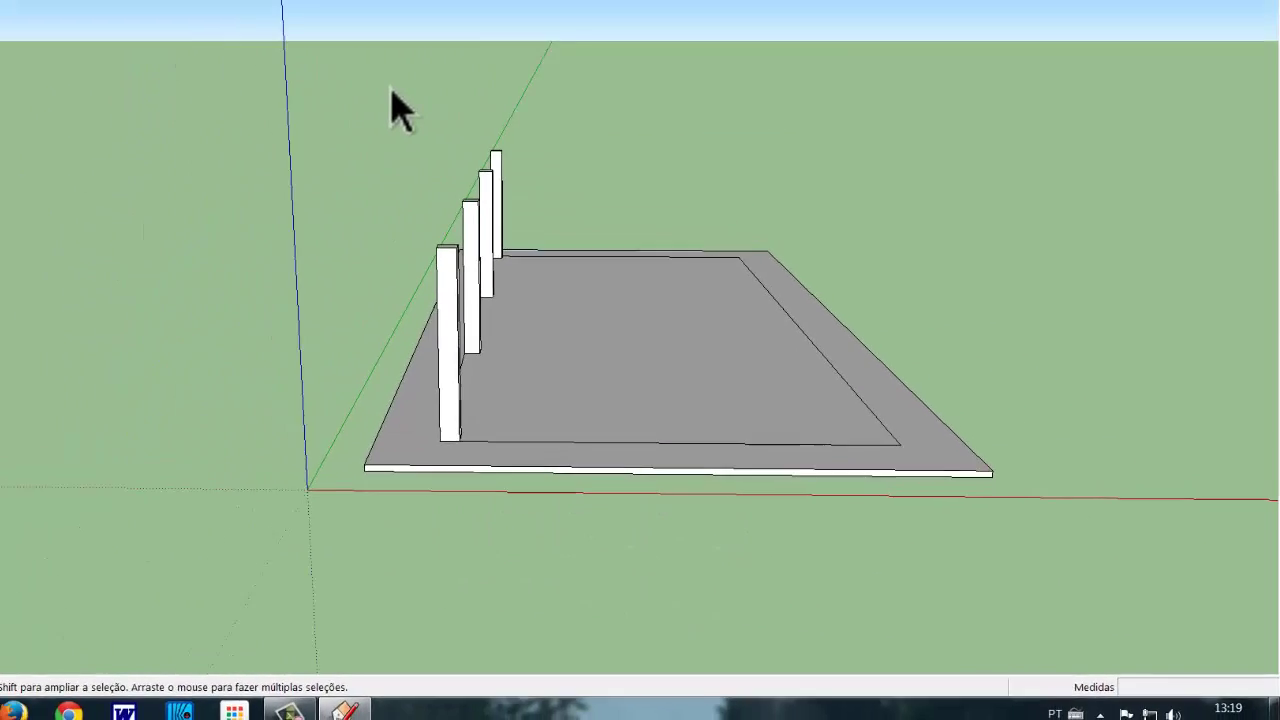
drag(532, 177, 667, 484)
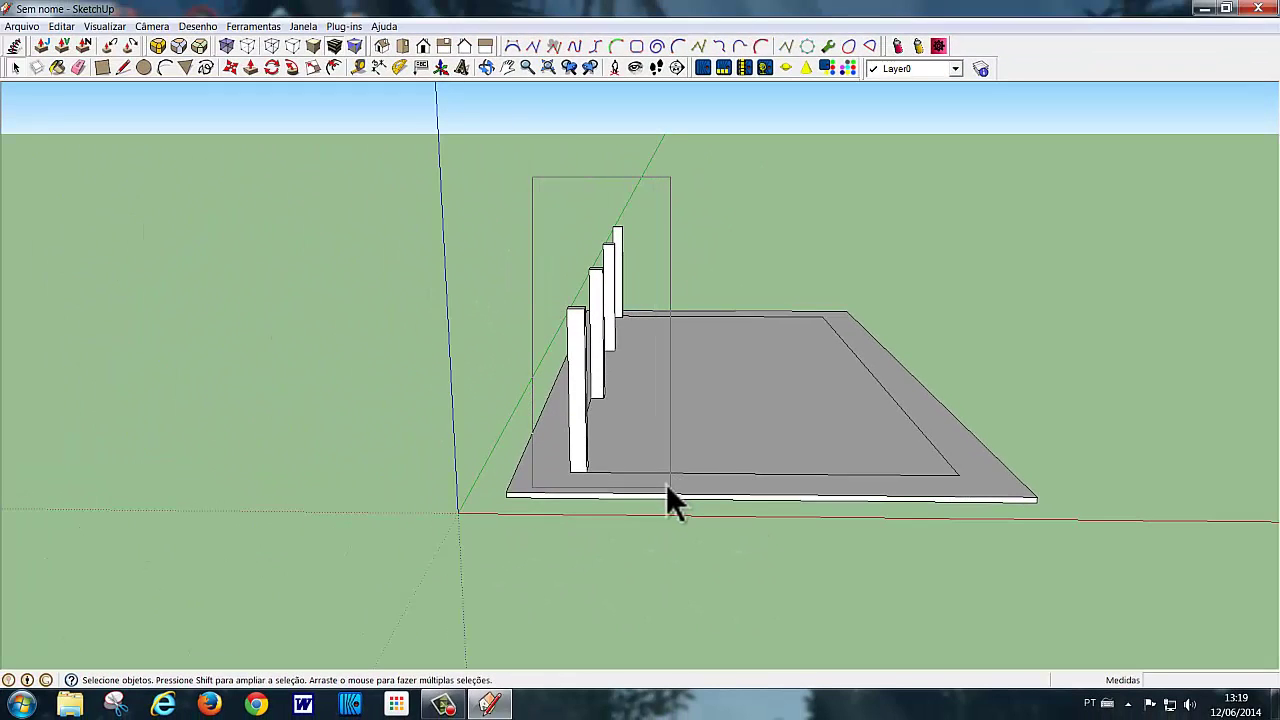
drag(667, 485, 669, 479)
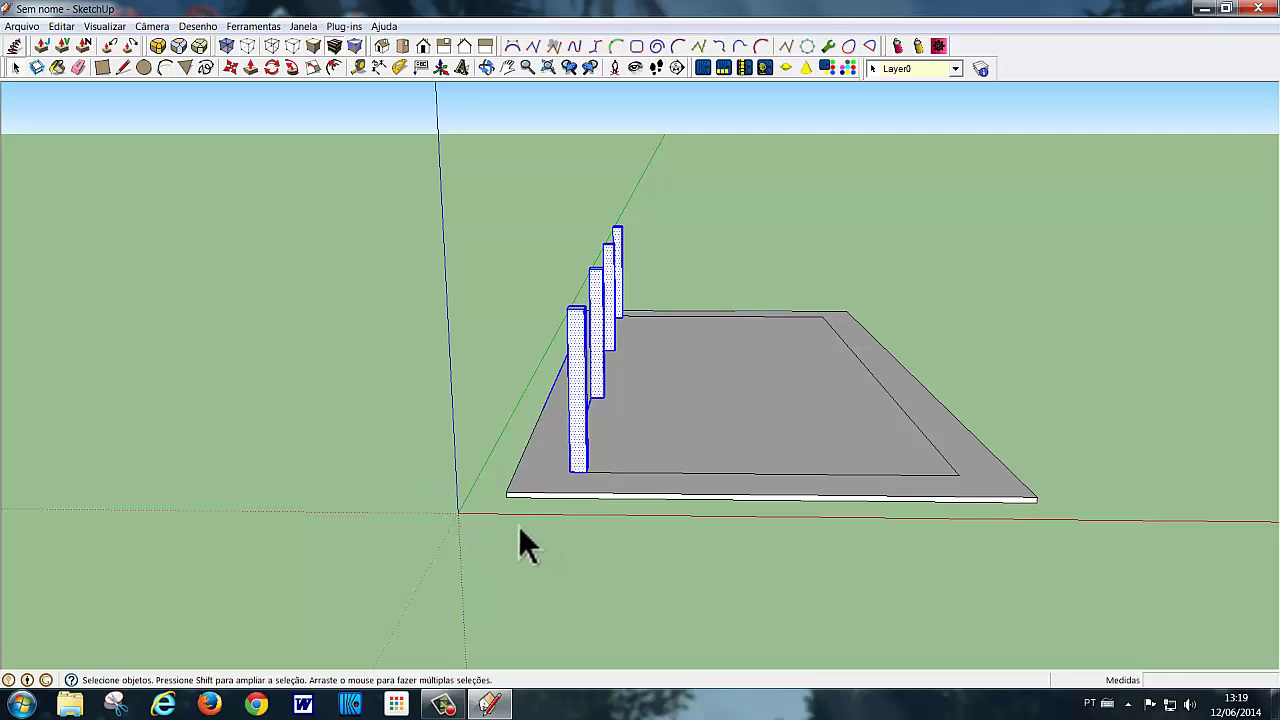
middle_drag(519, 528, 559, 530)
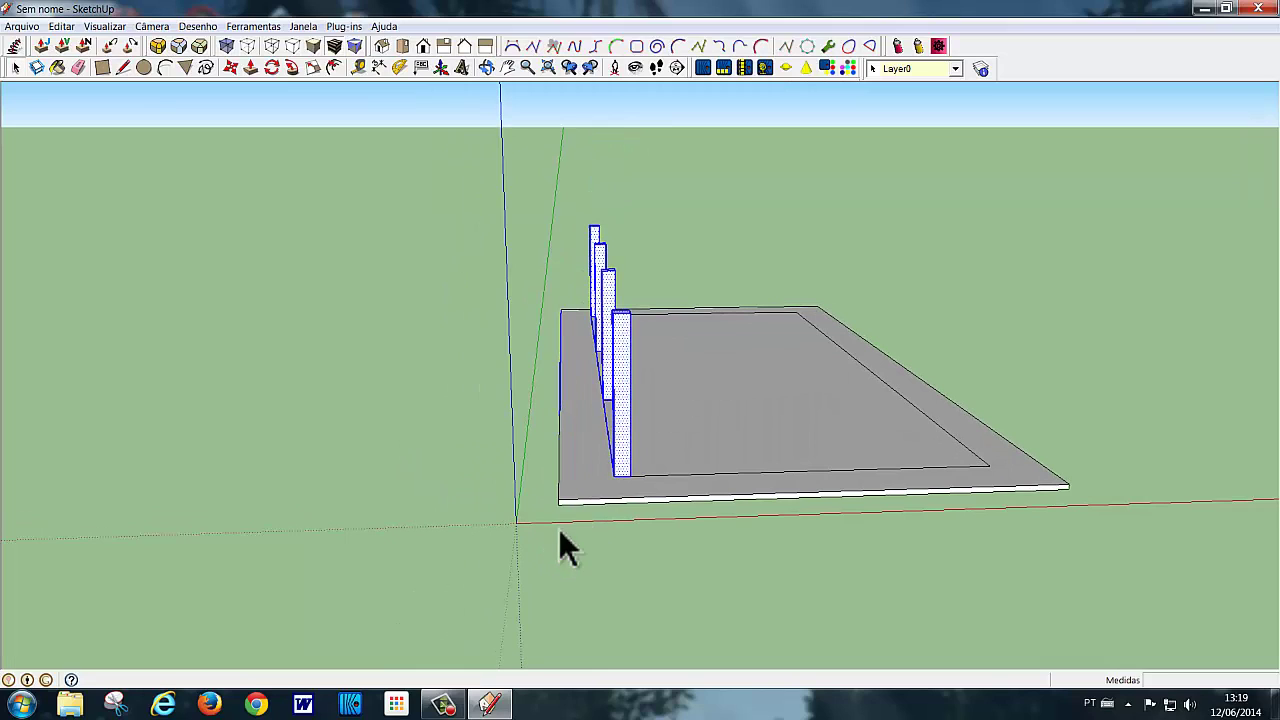
click(555, 558)
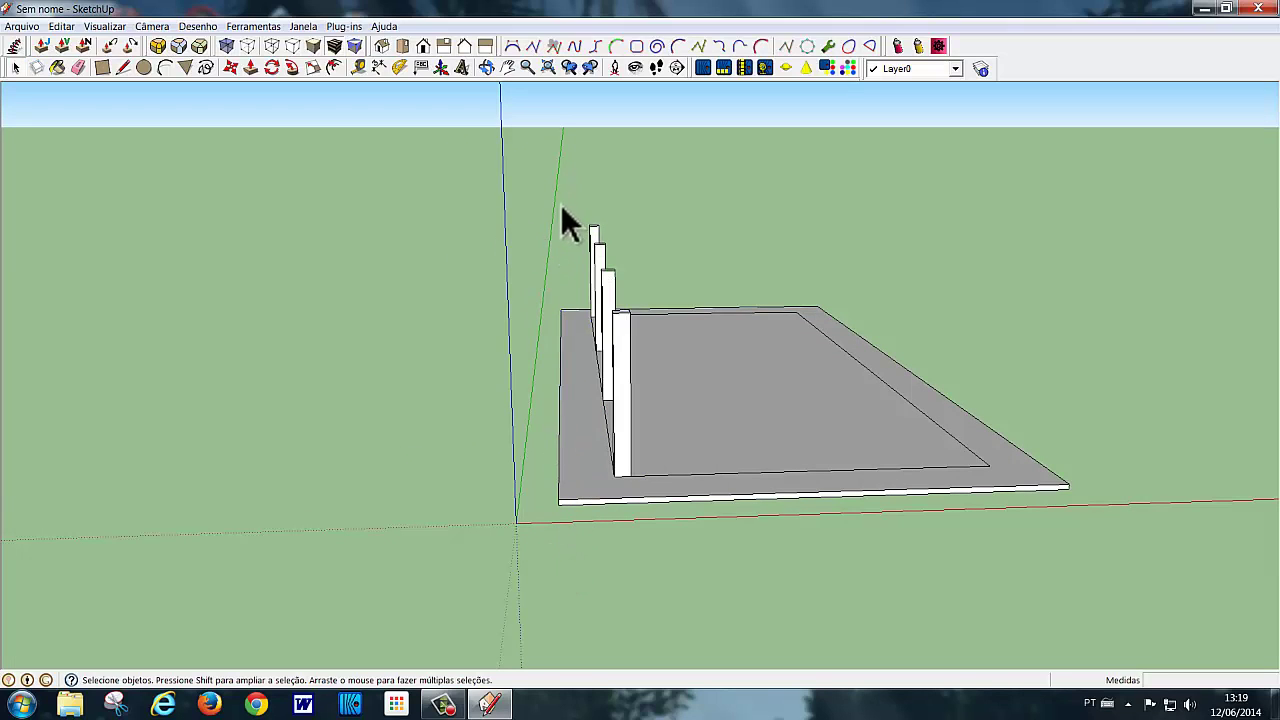
mouse_move(572, 200)
mouse_down()
mouse_move(658, 445)
mouse_move(636, 482)
mouse_up()
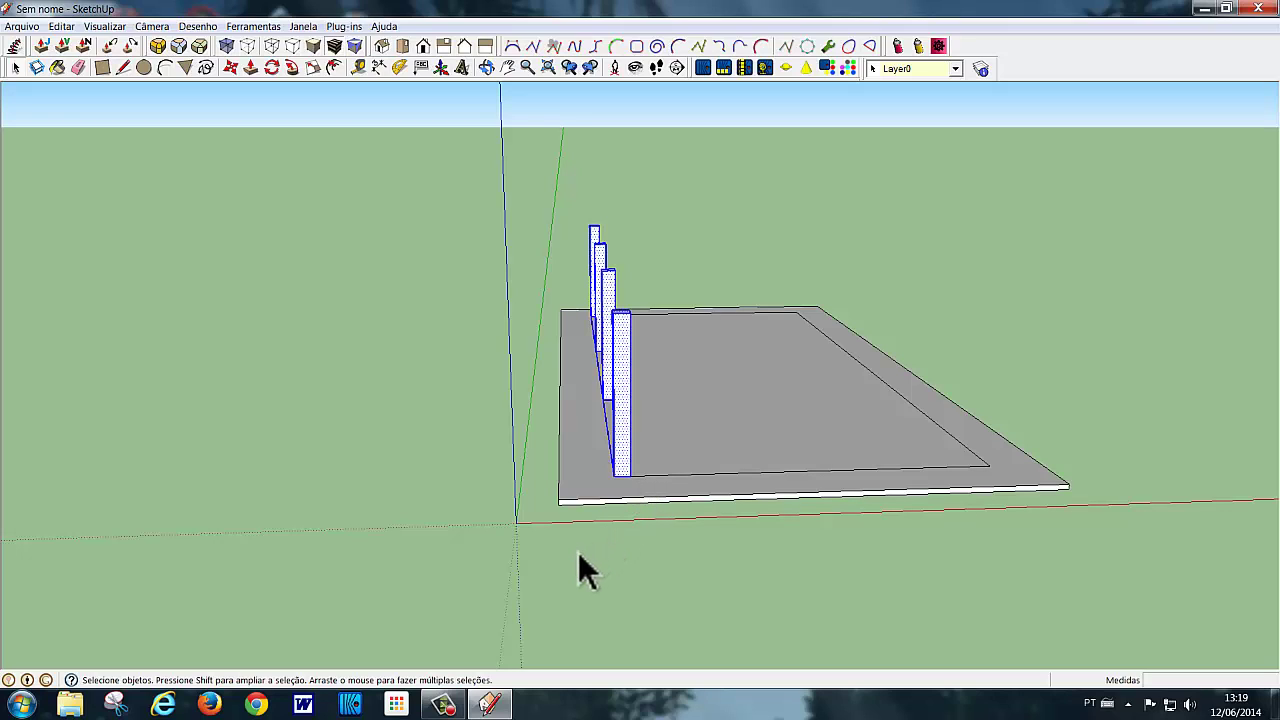
mouse_move(578, 552)
middle_down()
mouse_move(594, 569)
mouse_move(663, 574)
mouse_move(651, 571)
middle_up()
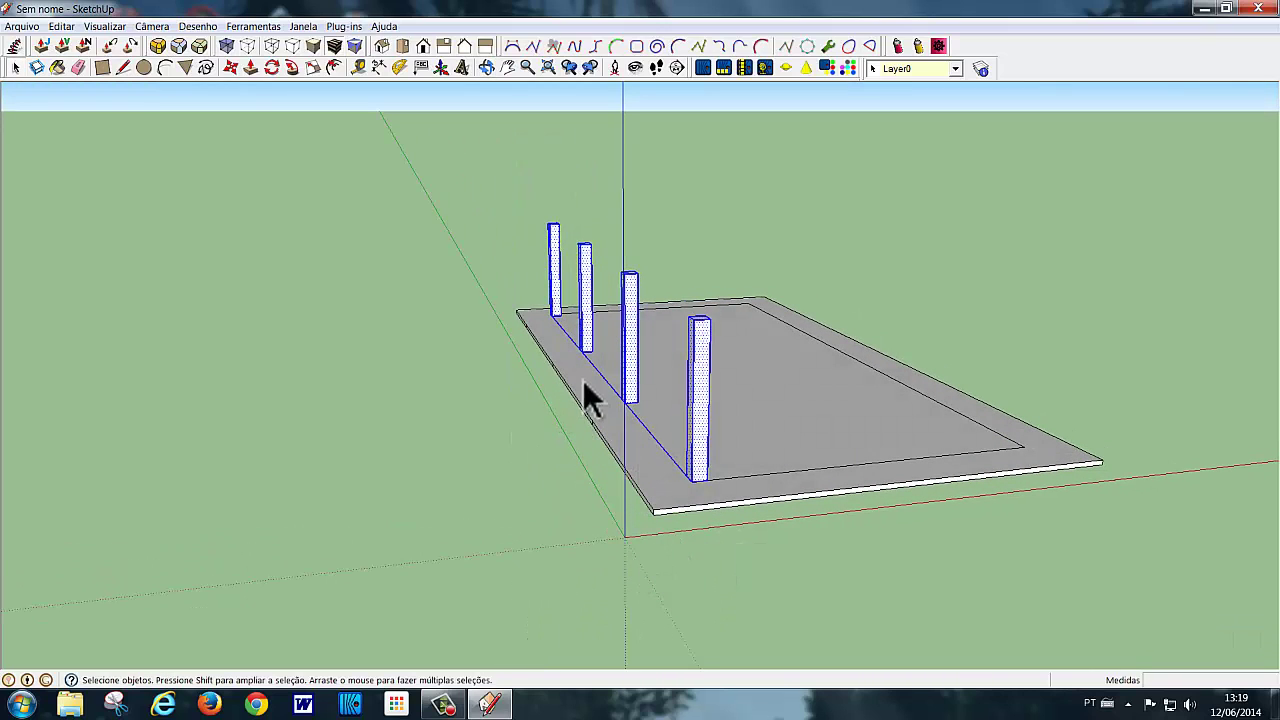
middle_drag(729, 600, 663, 600)
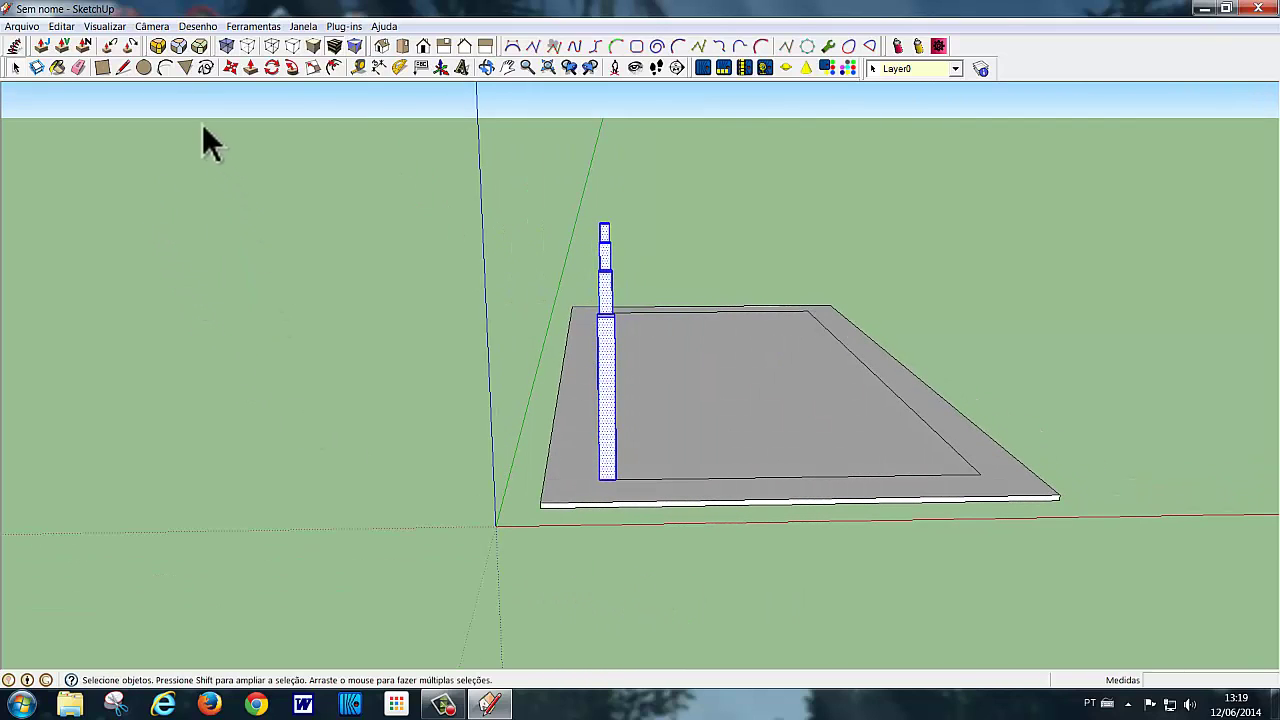
Copy the four selected columns onto the opposite long edge of the slab
click(229, 70)
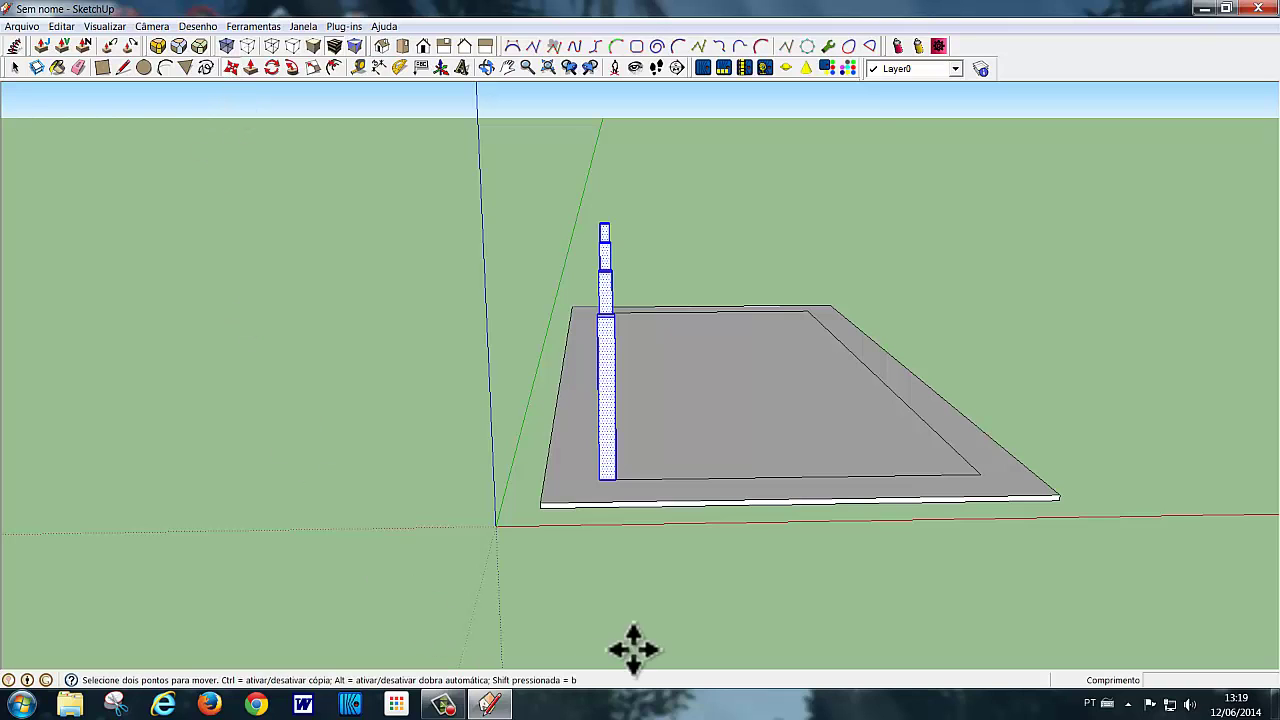
key(ctrl)
click(573, 570)
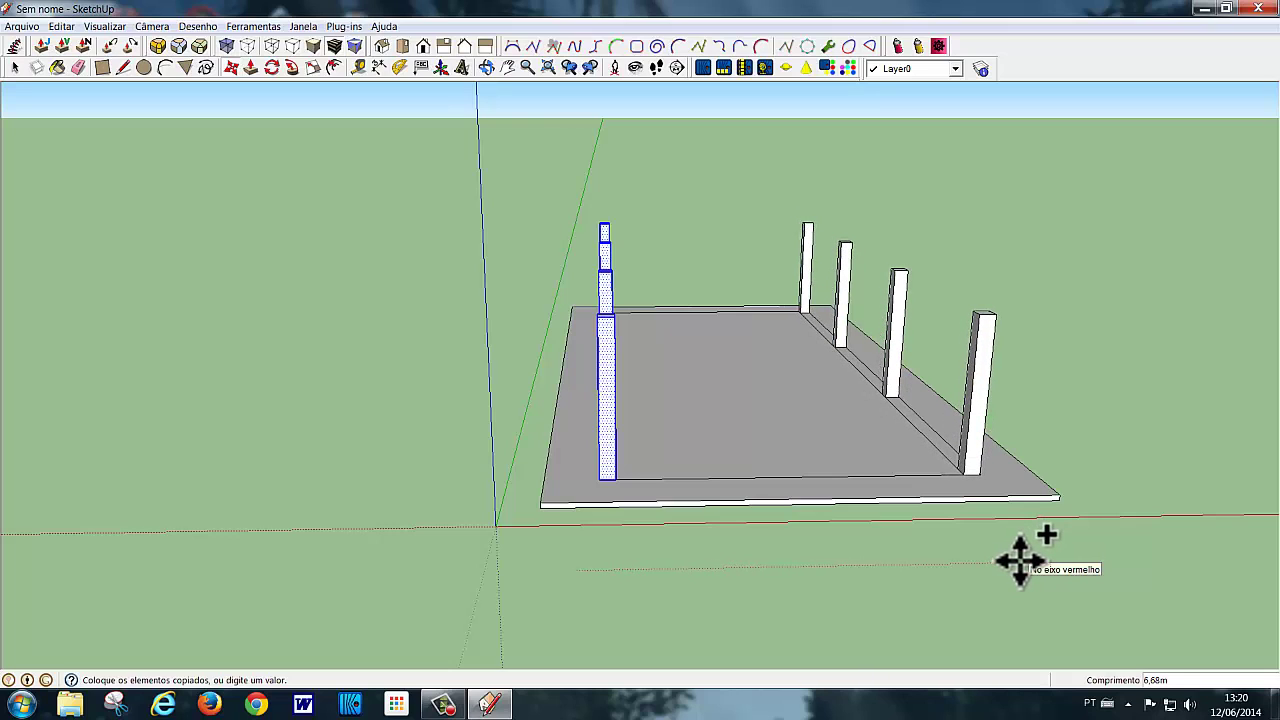
click(1020, 561)
key(space)
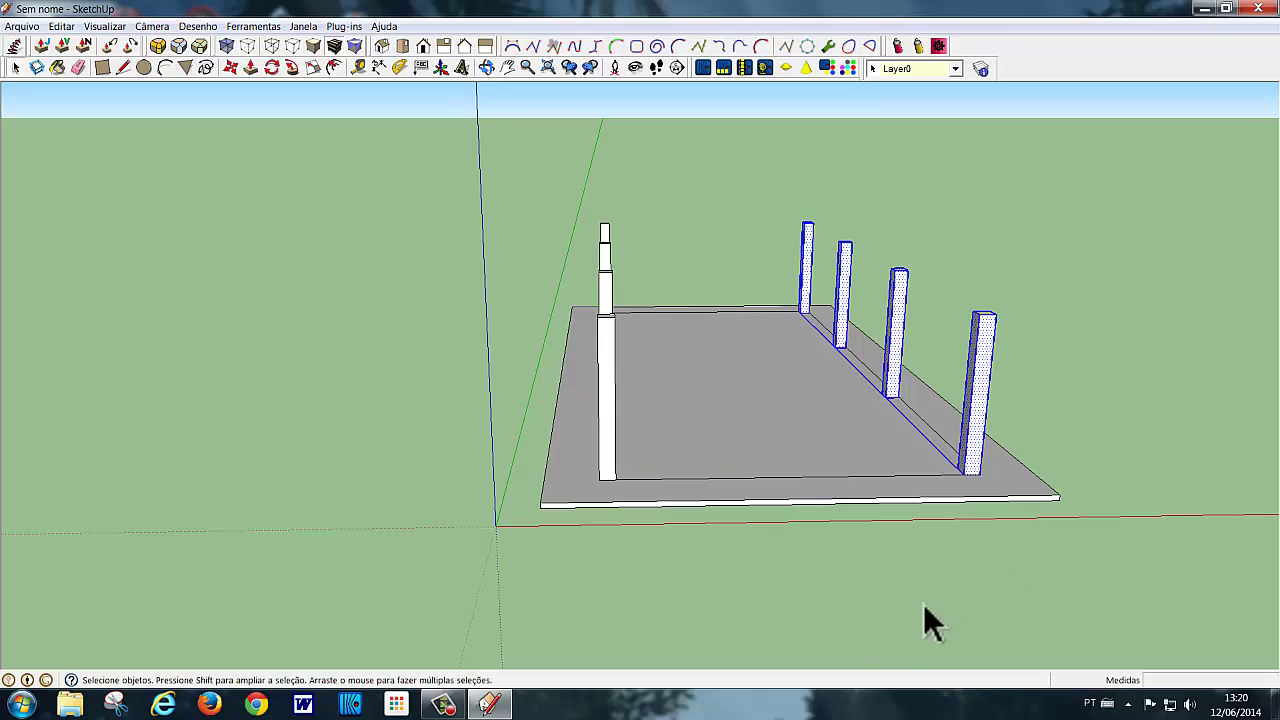
click(911, 600)
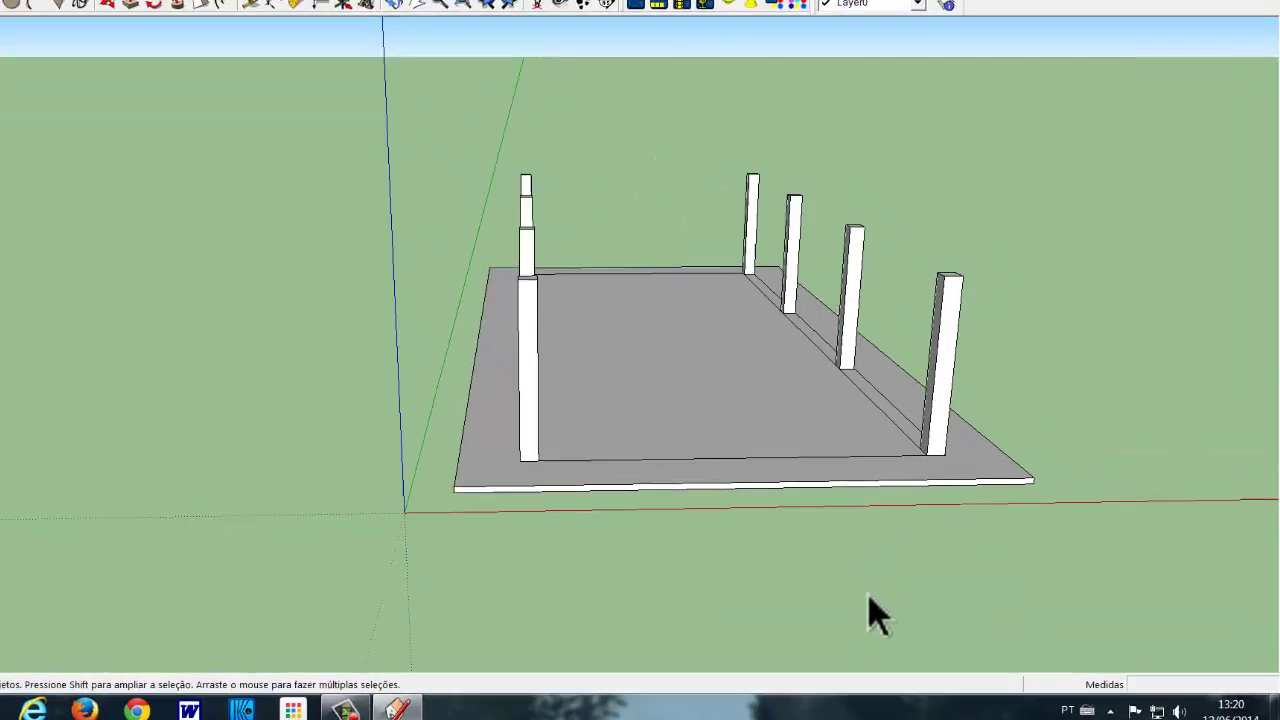
Erase the inner border edge near the left columns
mouse_move(803, 586)
middle_down()
mouse_move(691, 586)
mouse_move(629, 640)
mouse_move(470, 625)
middle_up()
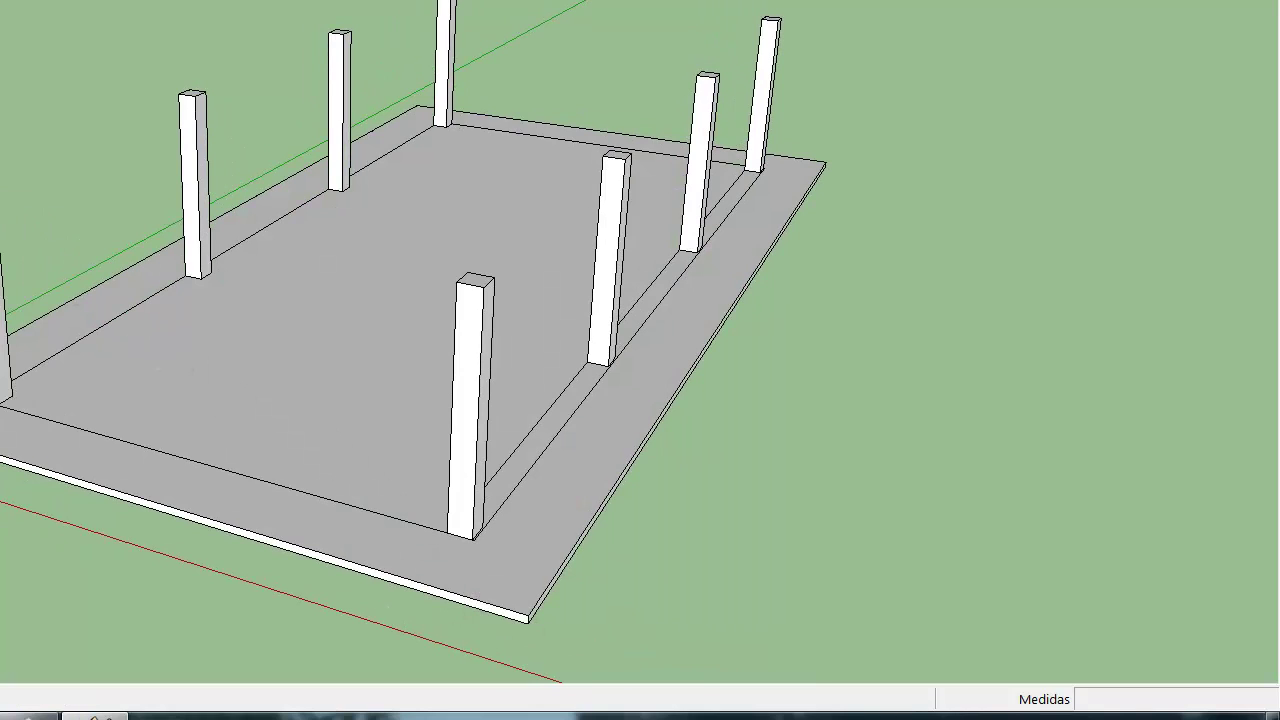
key(e)
mouse_move(189, 354)
mouse_down()
mouse_move(103, 306)
mouse_move(229, 286)
mouse_move(243, 226)
mouse_move(386, 184)
mouse_up()
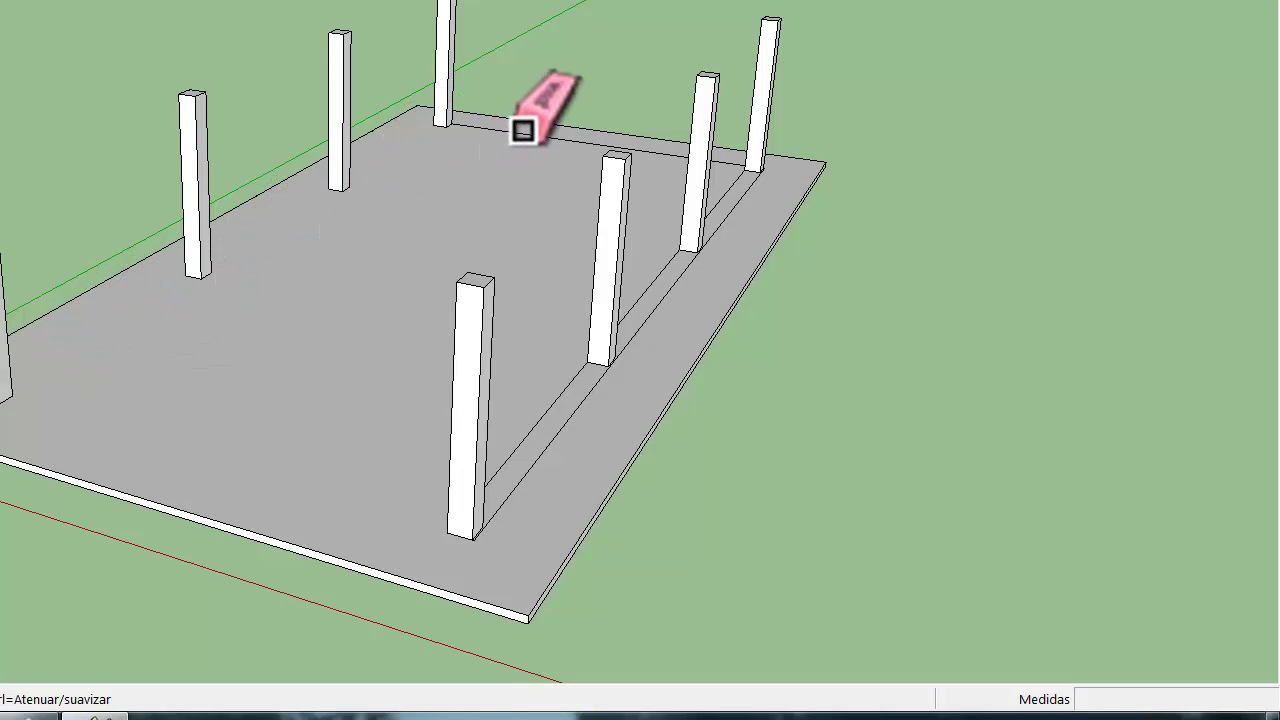
Erase the remaining inner border edges on the back and right of the slab top
drag(523, 126, 506, 200)
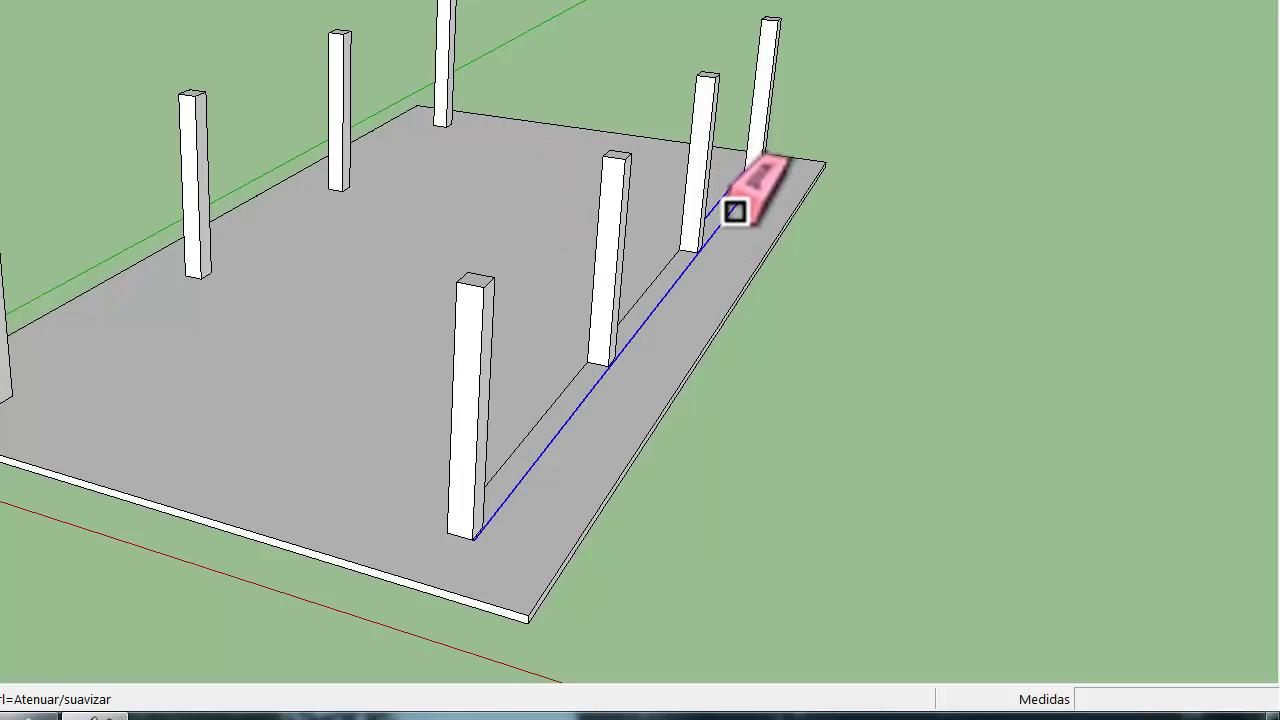
drag(722, 186, 737, 206)
mouse_move(674, 274)
mouse_down()
mouse_move(578, 416)
mouse_move(543, 434)
mouse_up()
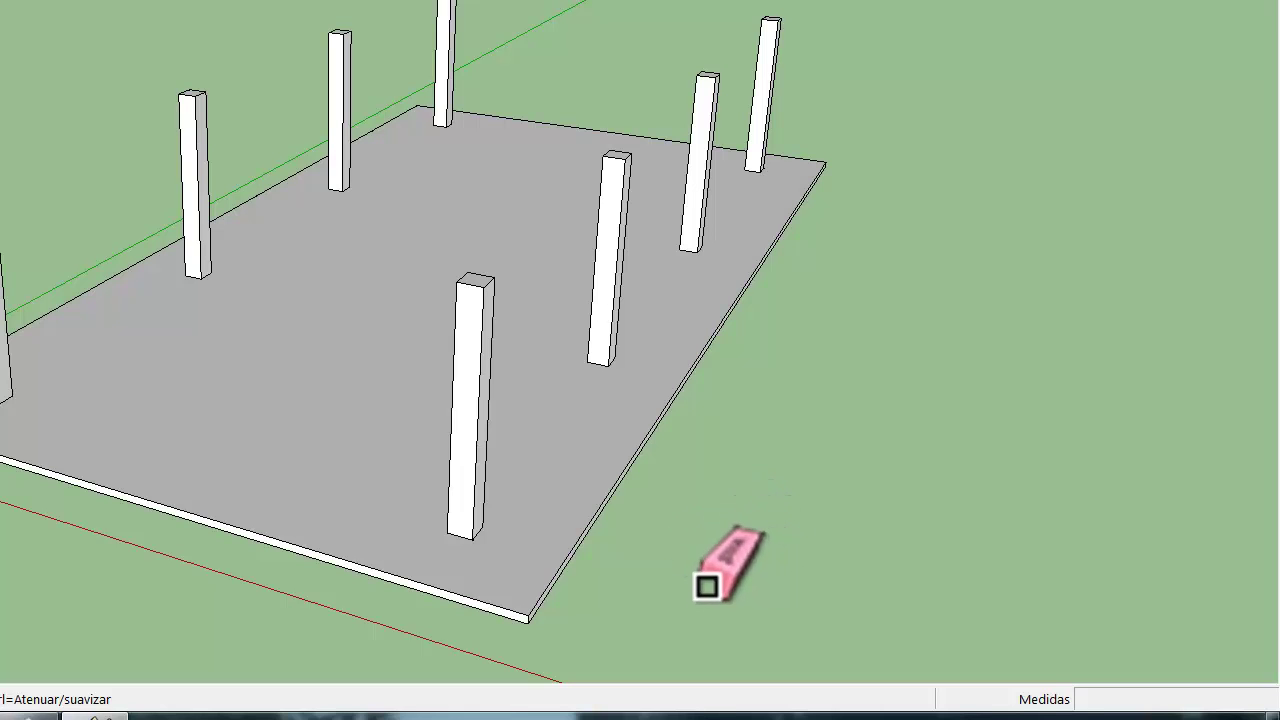
mouse_move(708, 600)
middle_down()
mouse_move(750, 527)
mouse_move(757, 614)
mouse_move(877, 643)
mouse_move(657, 624)
mouse_move(720, 609)
mouse_move(480, 557)
mouse_move(487, 615)
mouse_move(466, 529)
middle_up()
key(space)
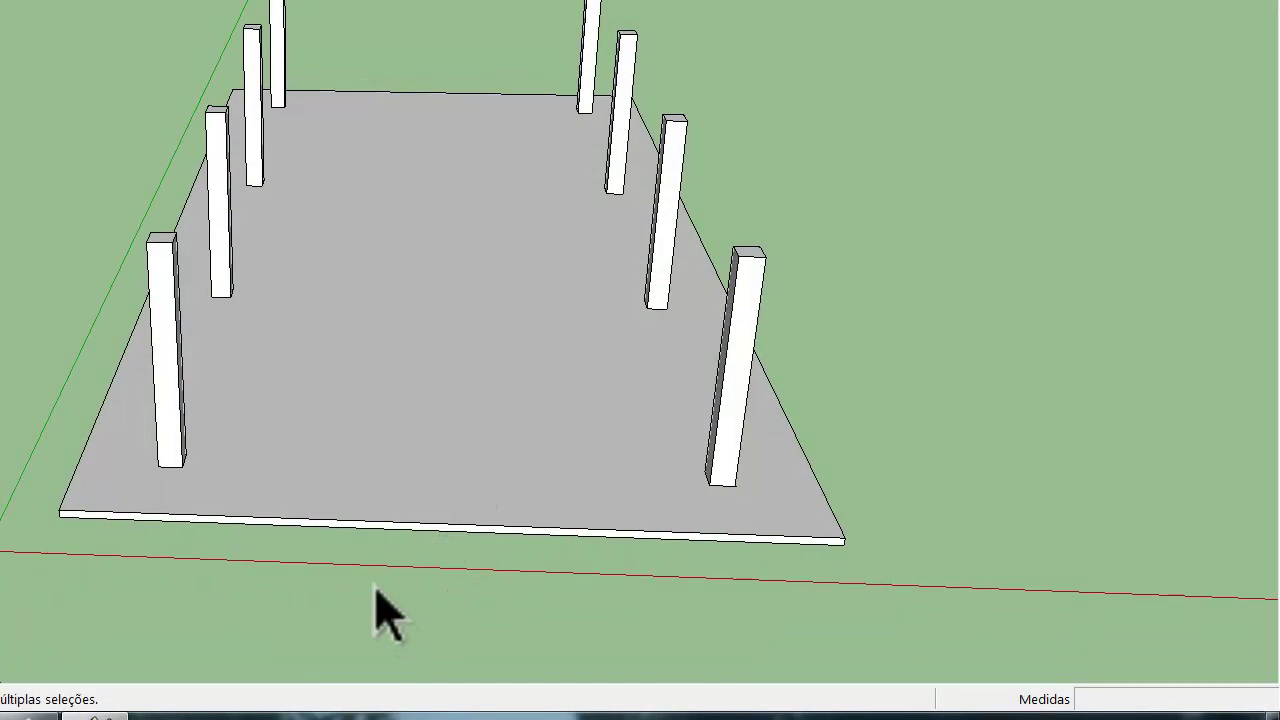
middle_drag(331, 609, 307, 632)
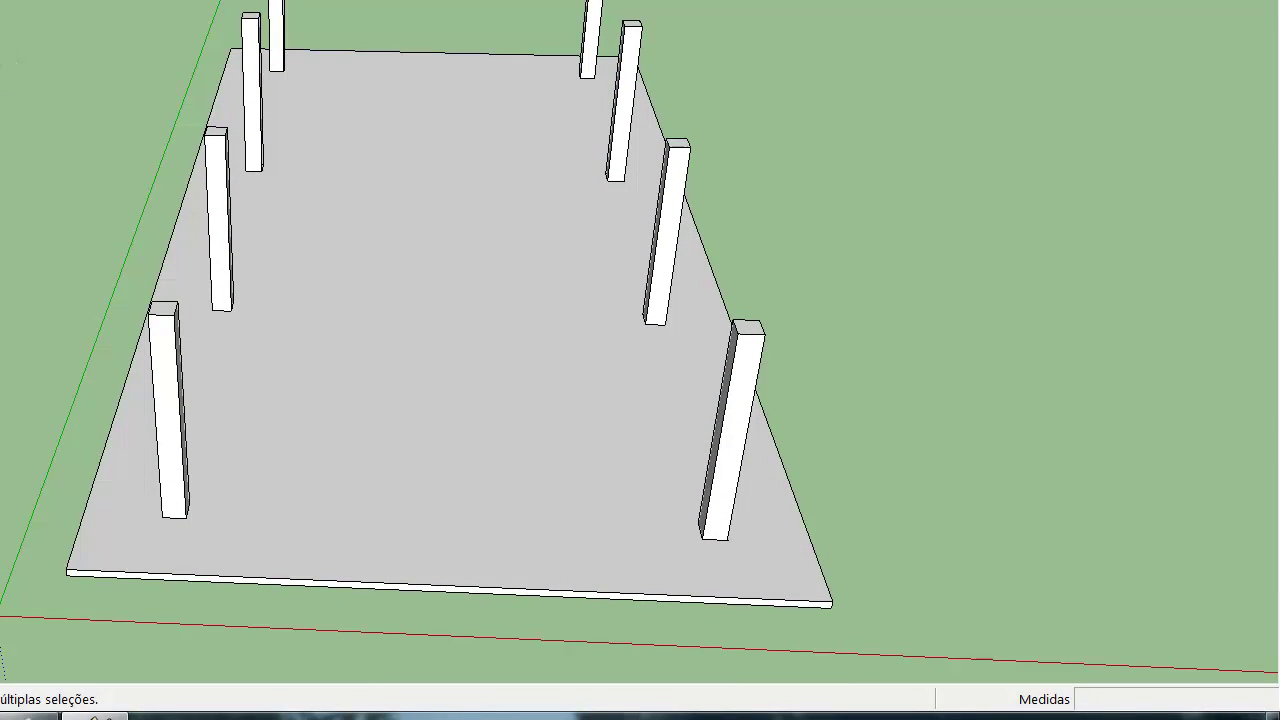
key(p)
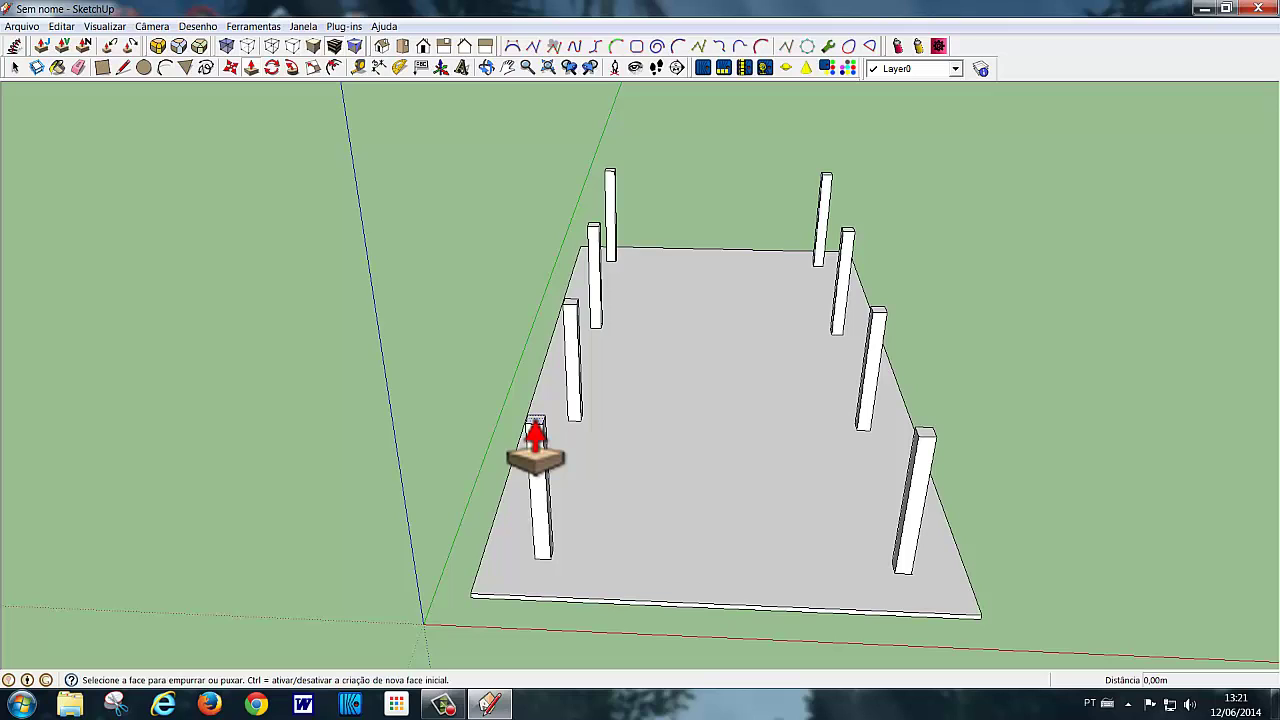
Pull a new 0.20 m block up from a front column's top
key(ctrl)
drag(561, 421, 565, 407)
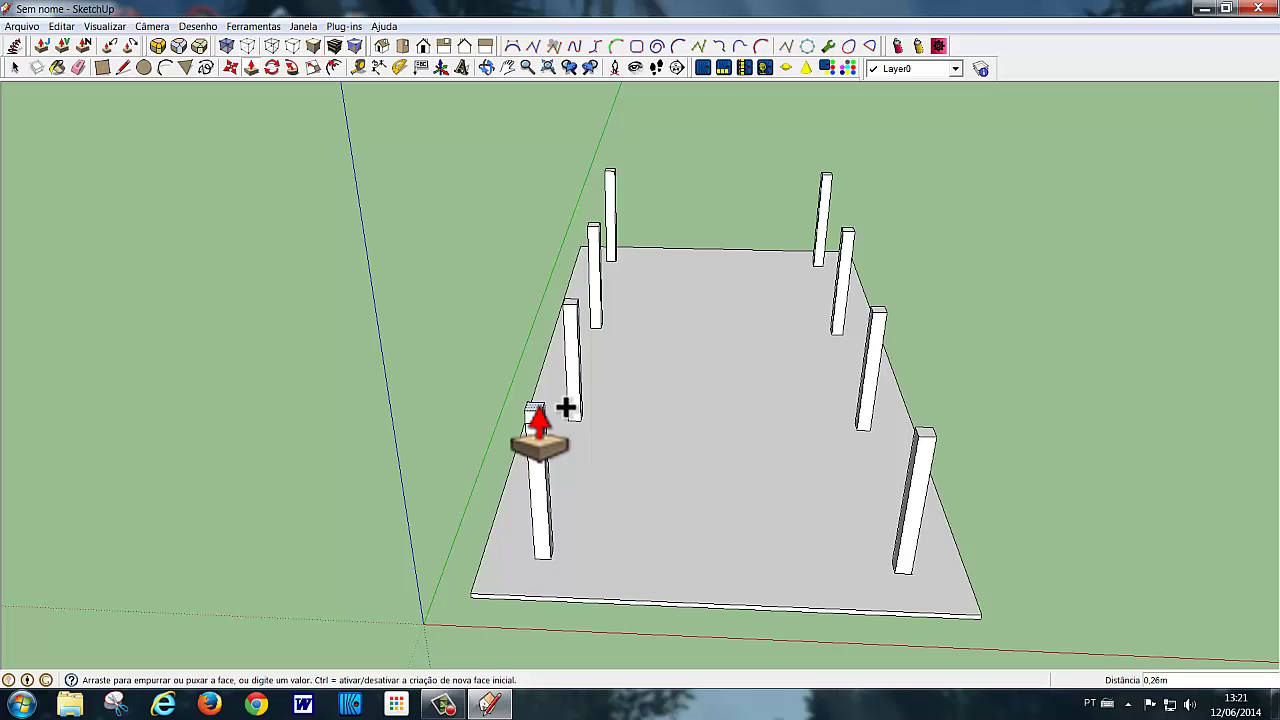
click(565, 407)
key(Return)
key(space)
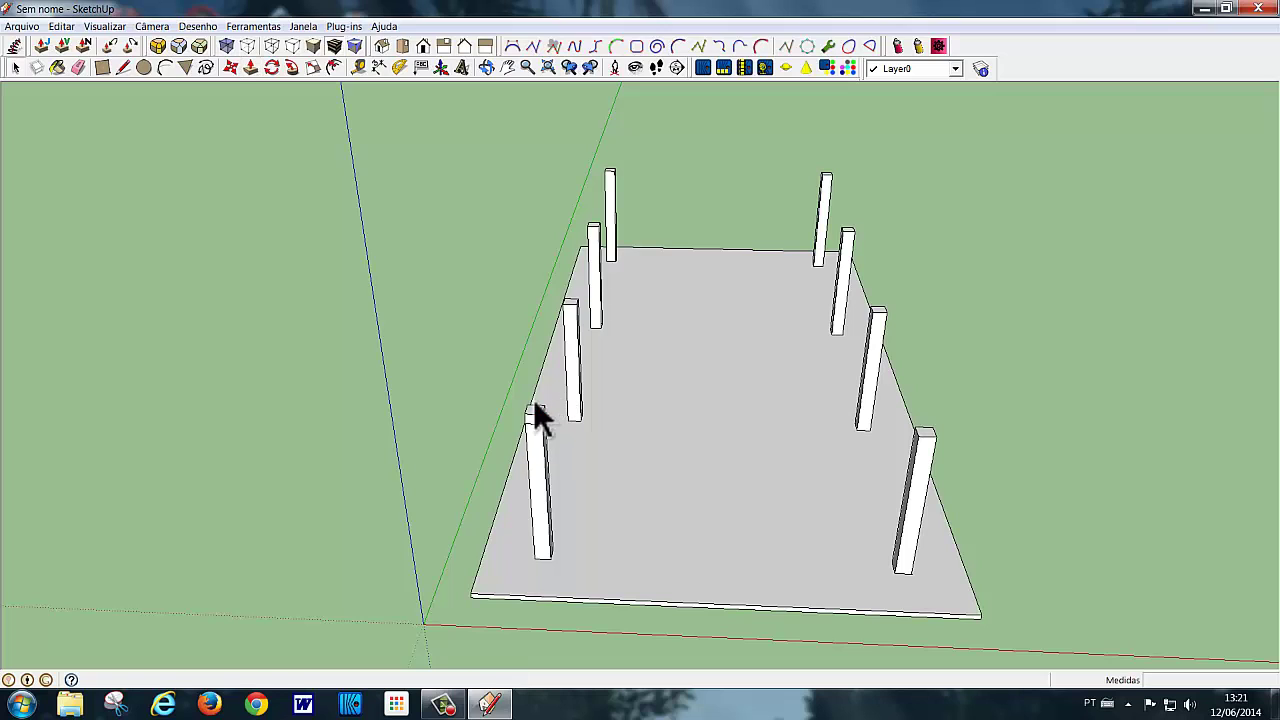
Stretch the block across the slab width to the opposite front column as a beam
mouse_move(503, 497)
middle_down()
mouse_move(438, 515)
mouse_move(421, 500)
middle_up()
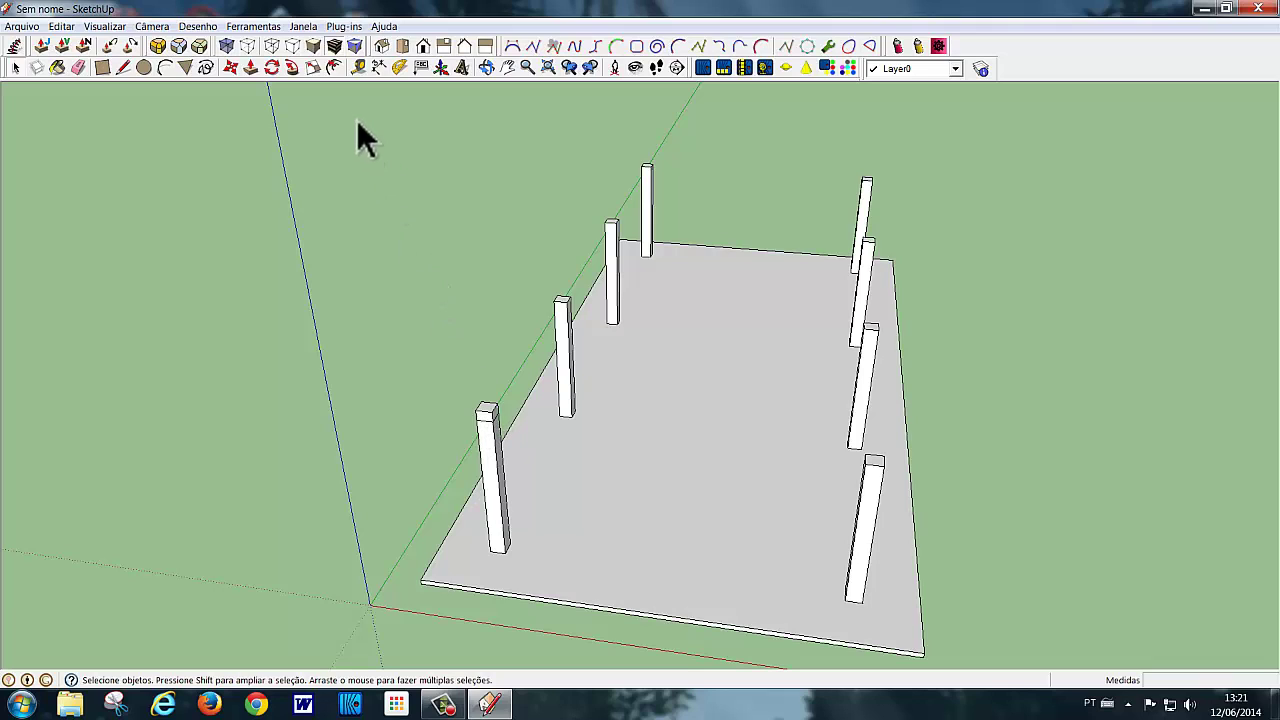
click(251, 67)
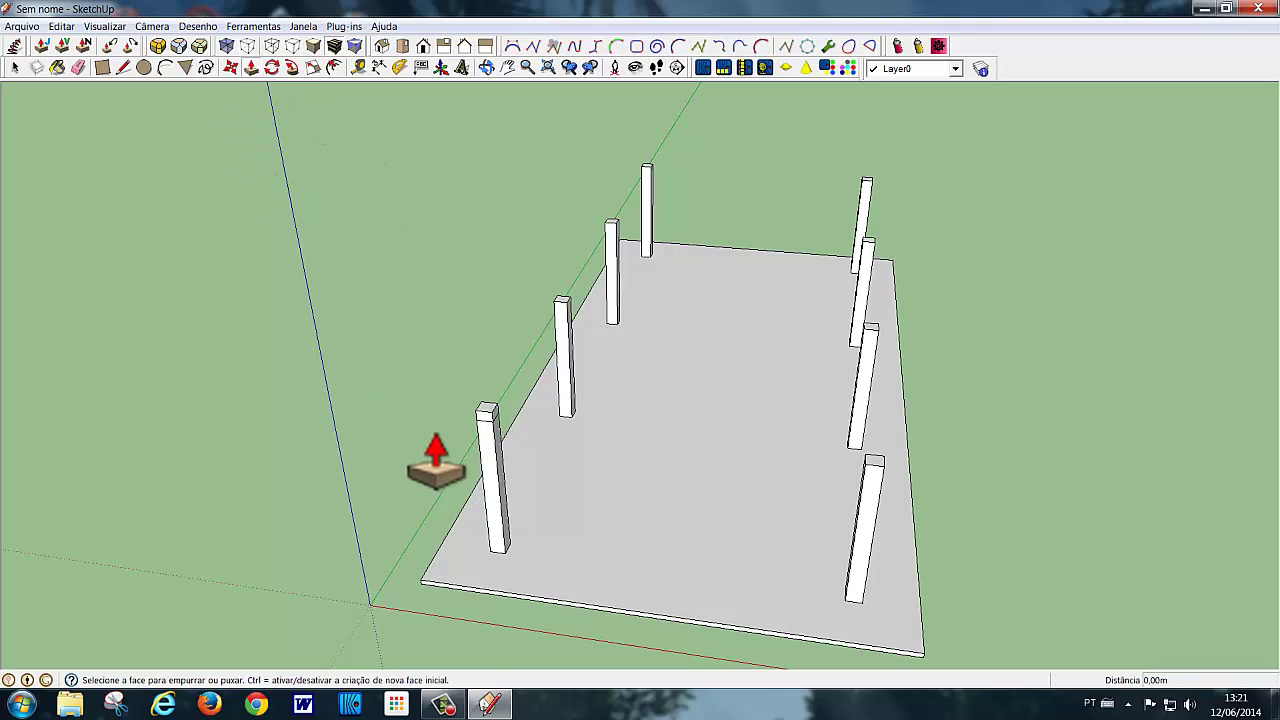
click(497, 430)
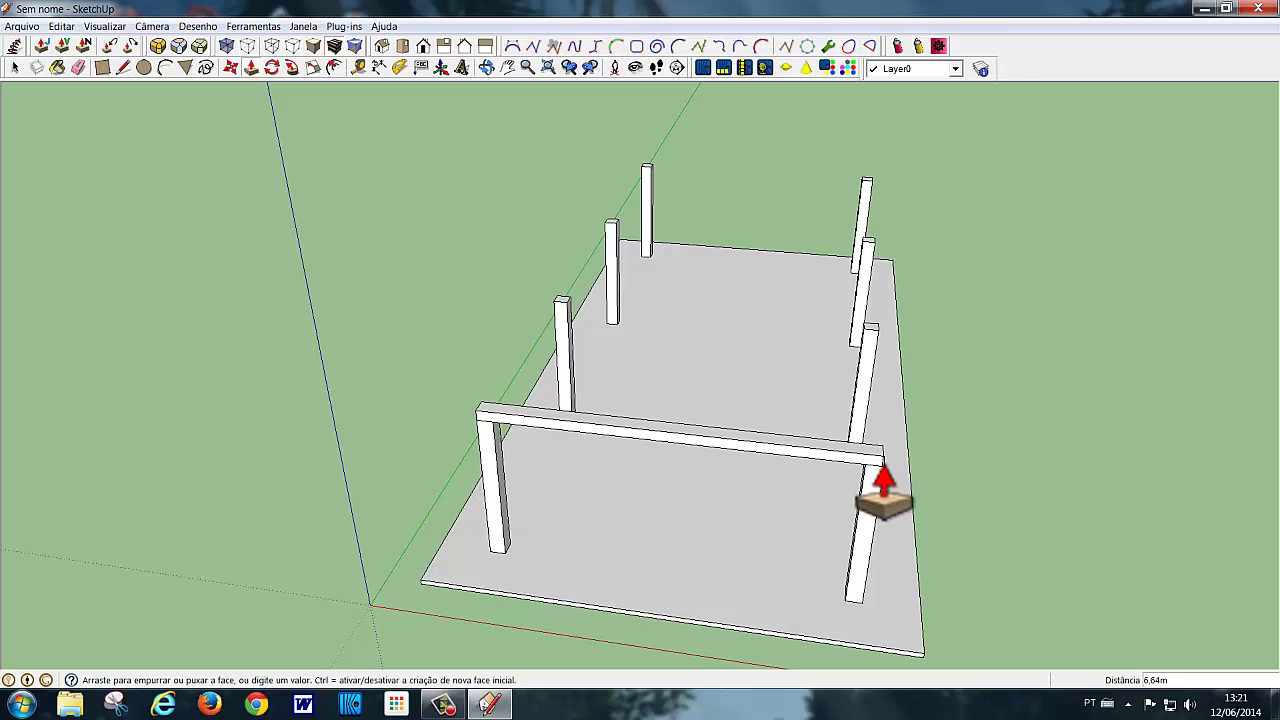
click(886, 480)
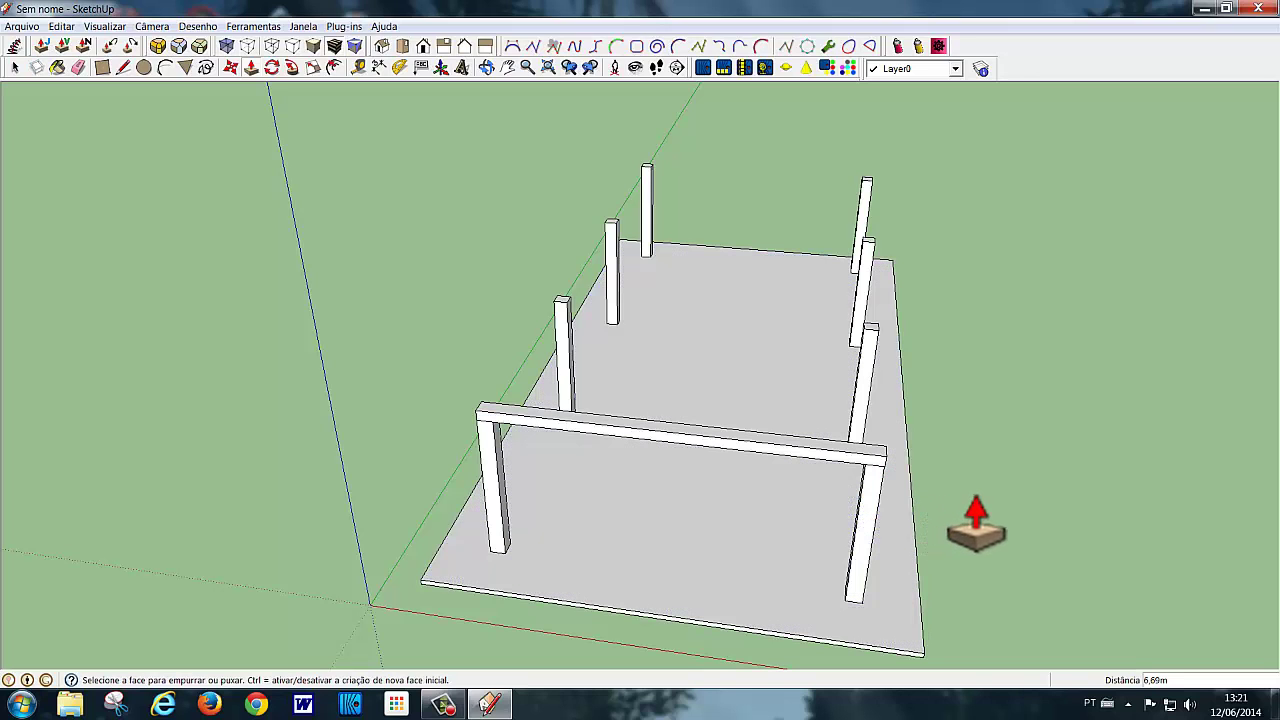
key(space)
mouse_move(929, 491)
middle_down()
mouse_move(893, 463)
mouse_move(828, 480)
middle_up()
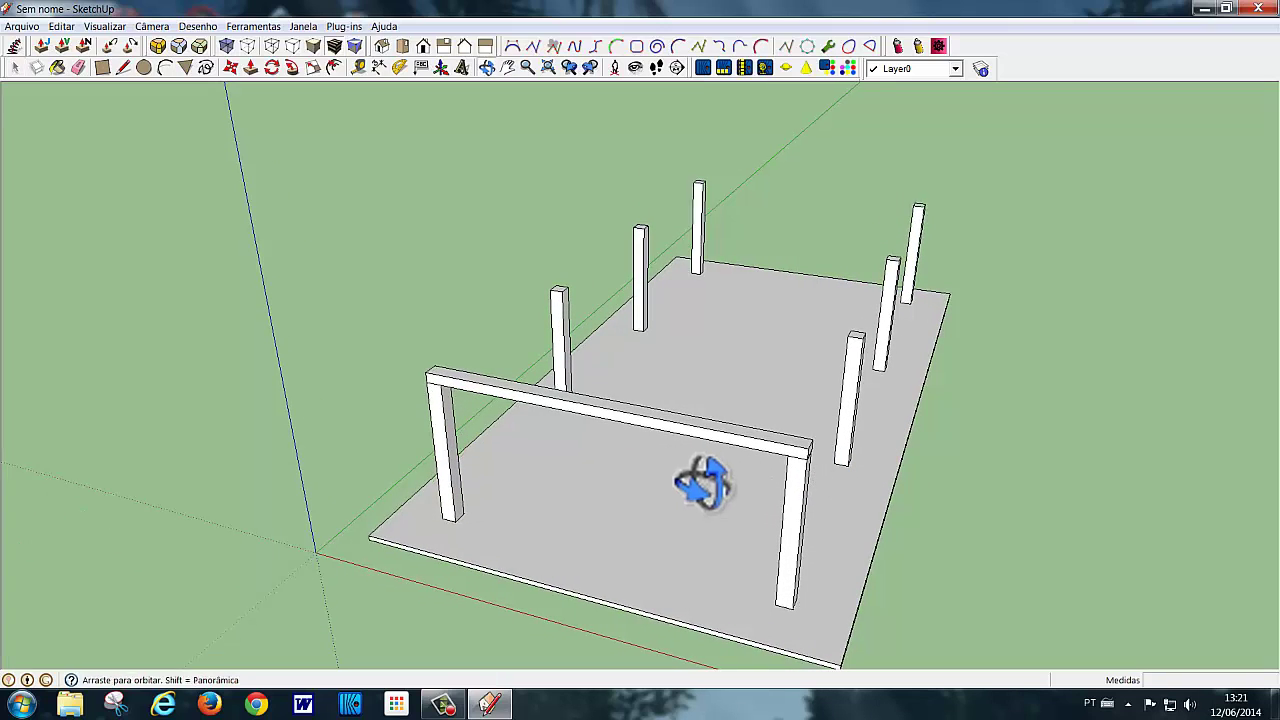
Extend the front beam's right end 0,50m past its column
middle_drag(720, 458, 685, 460)
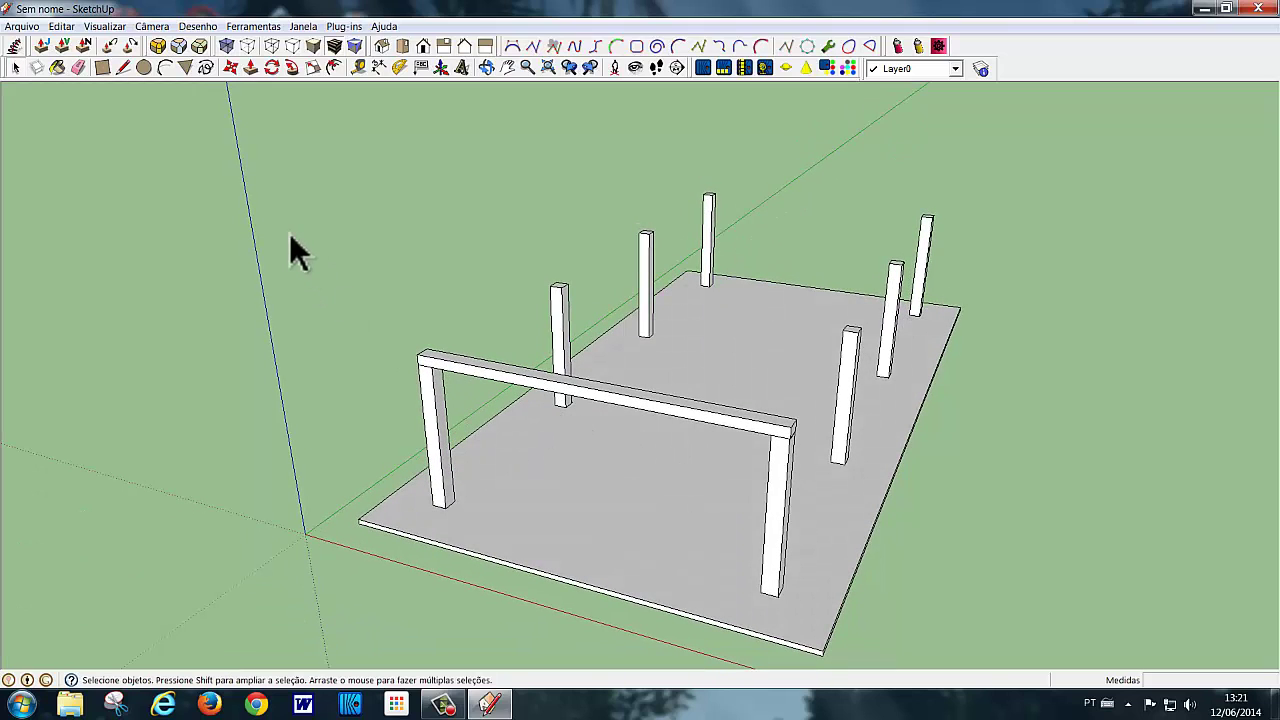
click(250, 68)
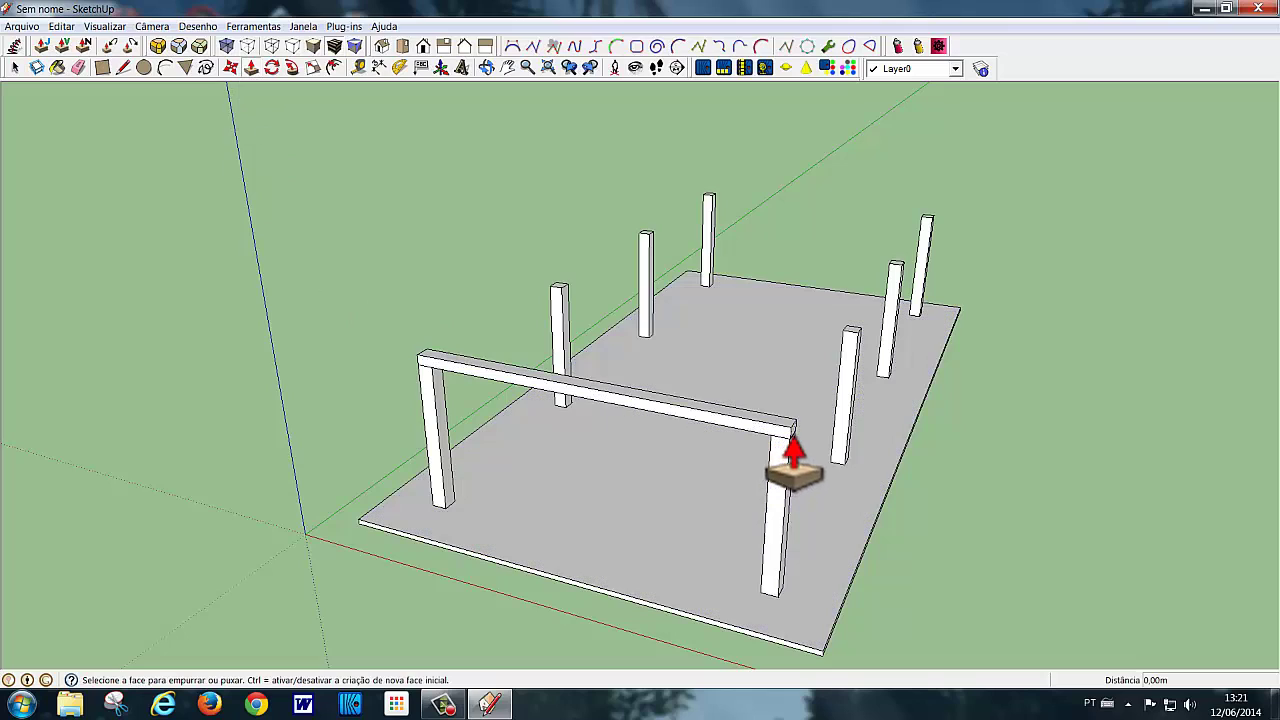
drag(794, 442, 816, 440)
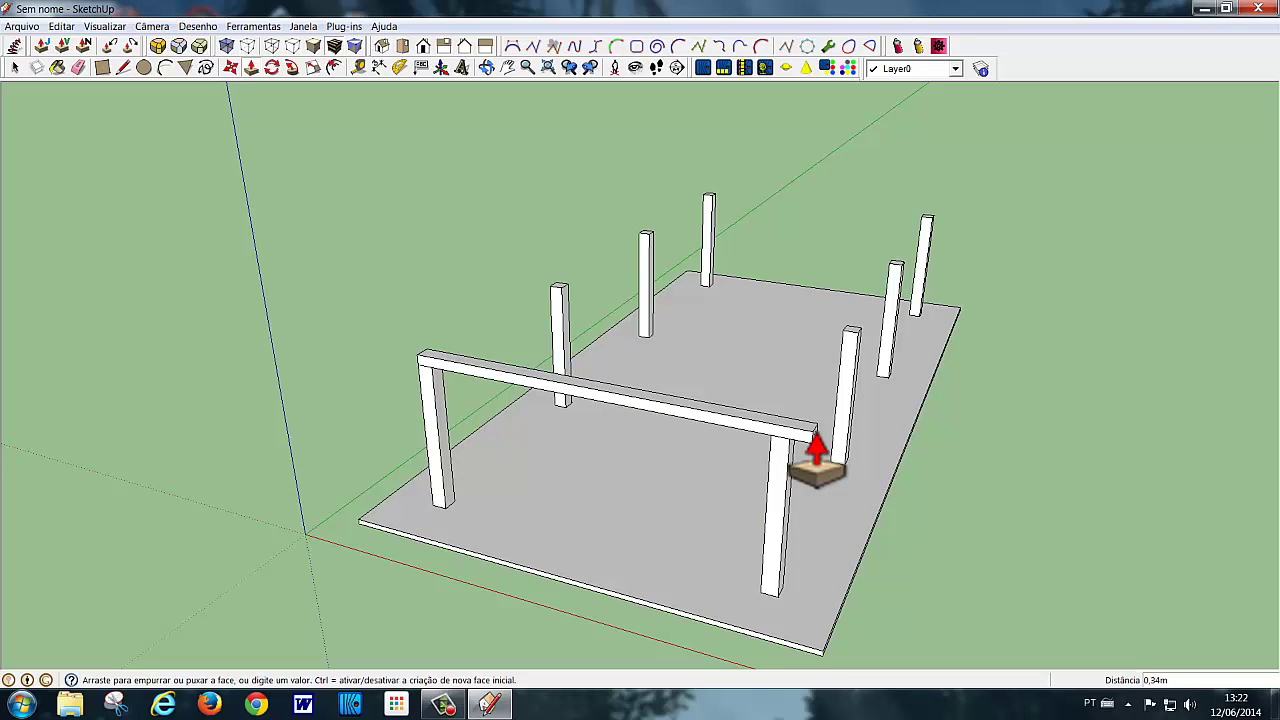
click(816, 440)
key(Return)
key(space)
Extend the front beam's left end 0,50m past its column
middle_drag(599, 524, 872, 548)
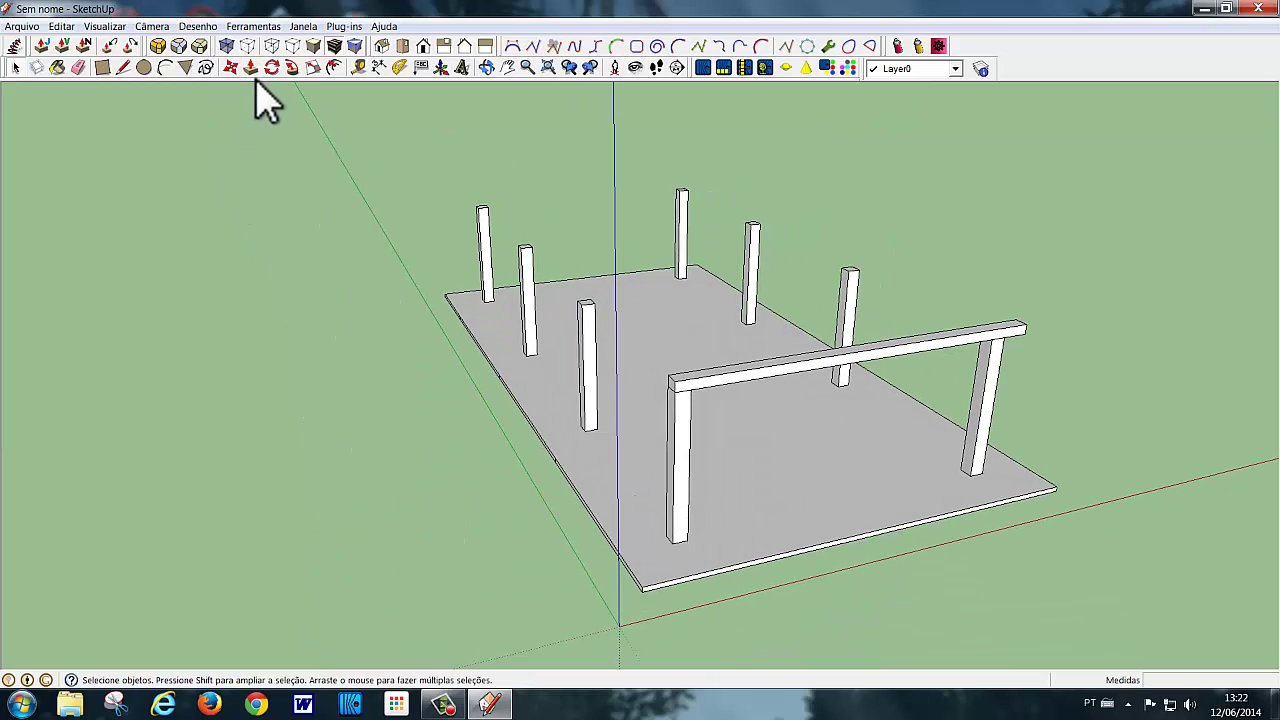
click(250, 67)
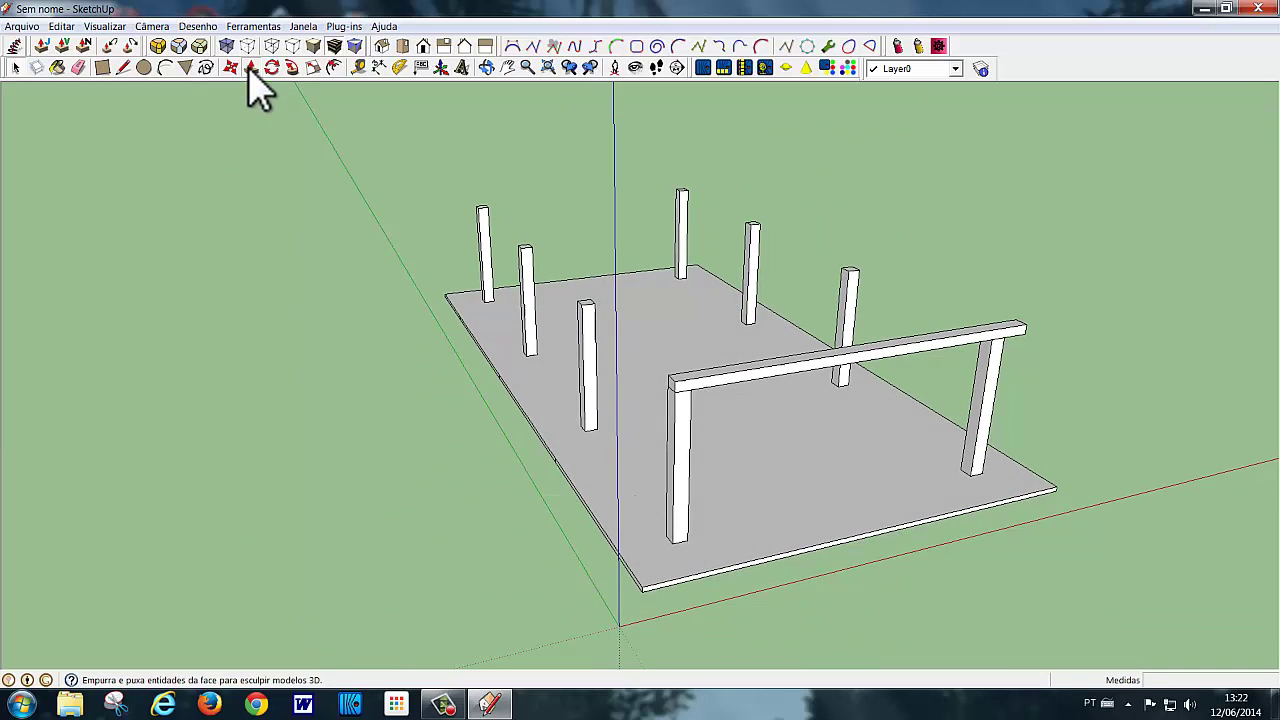
click(675, 405)
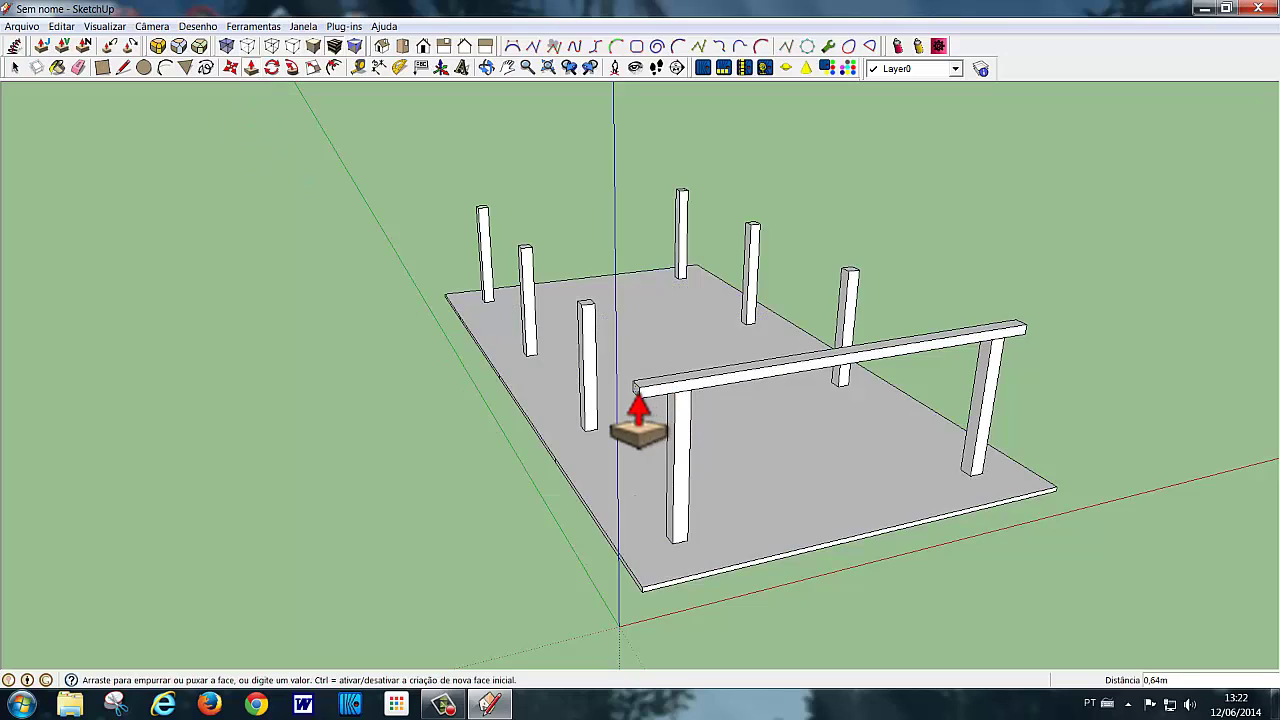
text(0,50)
key(Return)
key(space)
mouse_move(899, 508)
middle_down()
mouse_move(722, 537)
mouse_move(390, 460)
mouse_move(320, 429)
mouse_move(230, 423)
middle_up()
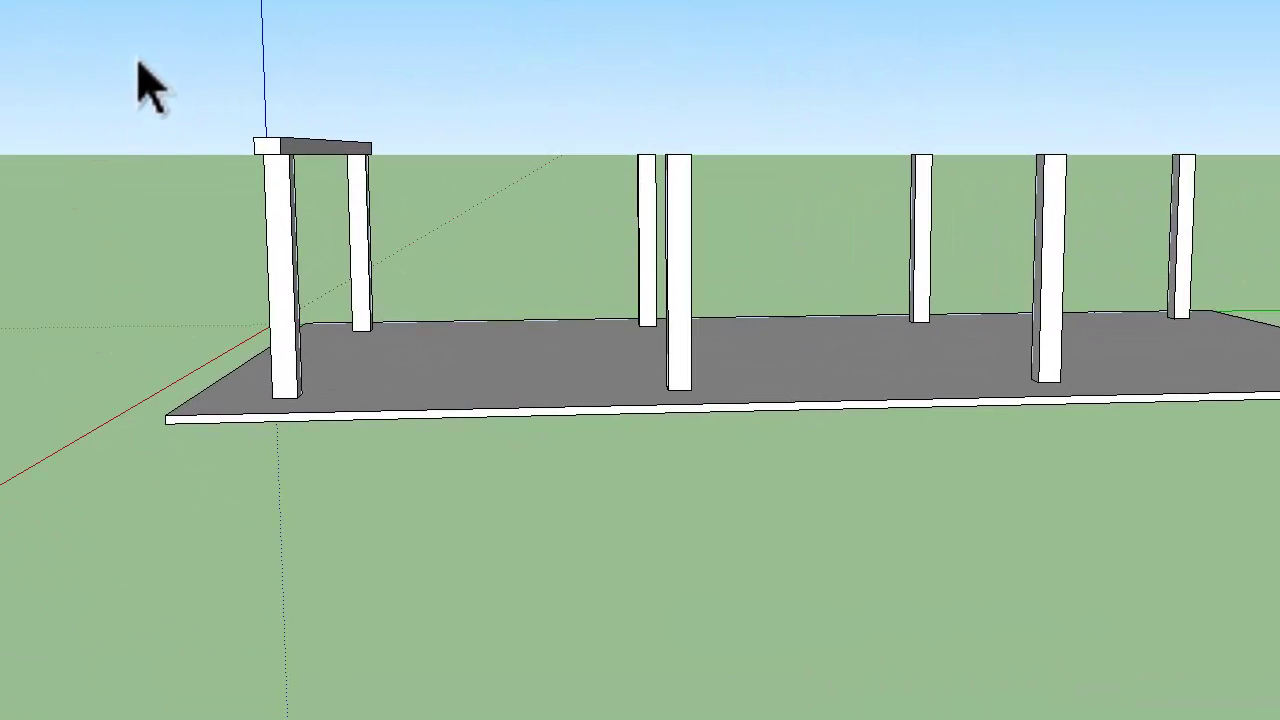
Copy the front beam to the last column pair with a /3 array, spacing copies evenly
drag(142, 63, 437, 172)
middle_drag(615, 478, 497, 467)
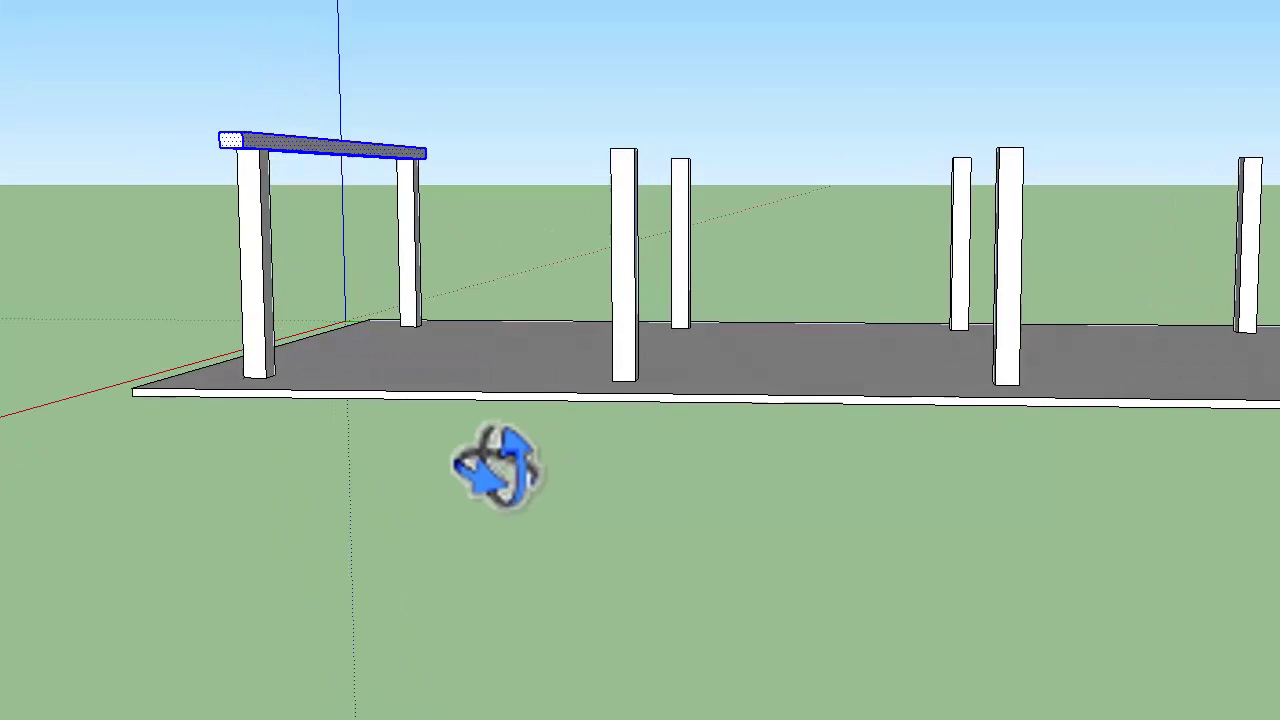
key(m)
click(532, 224)
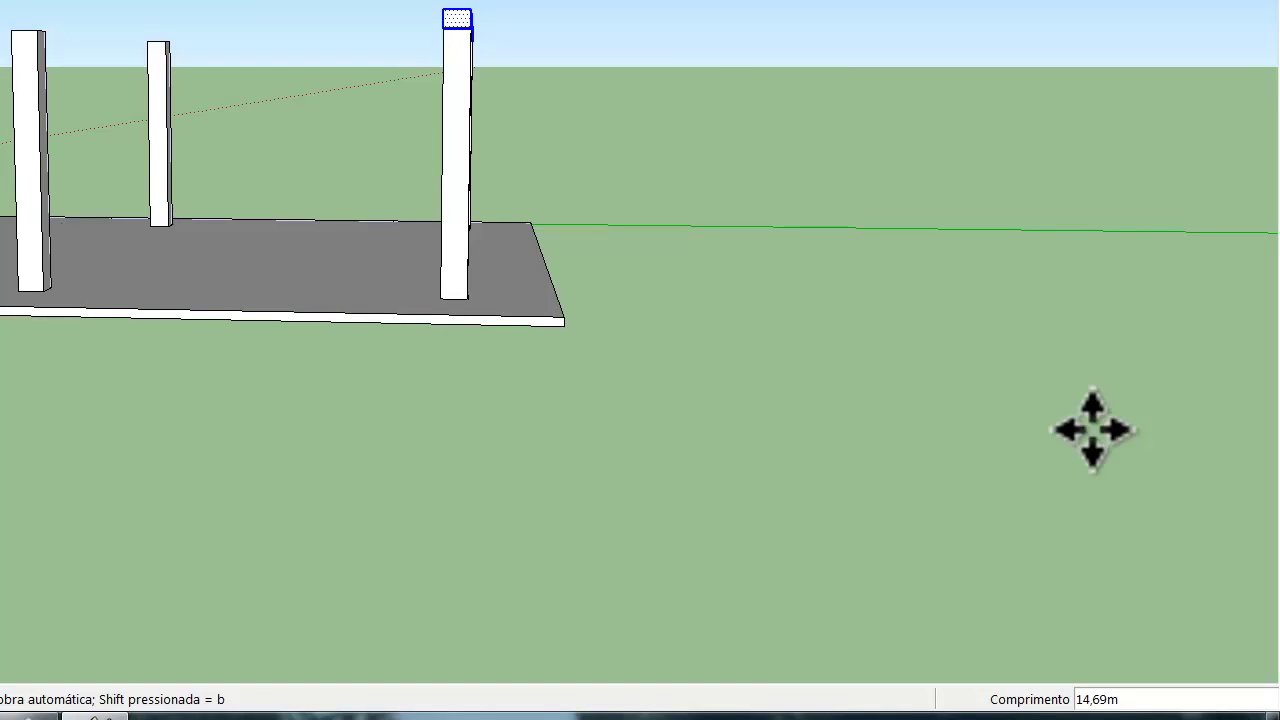
text(/3)
key(Return)
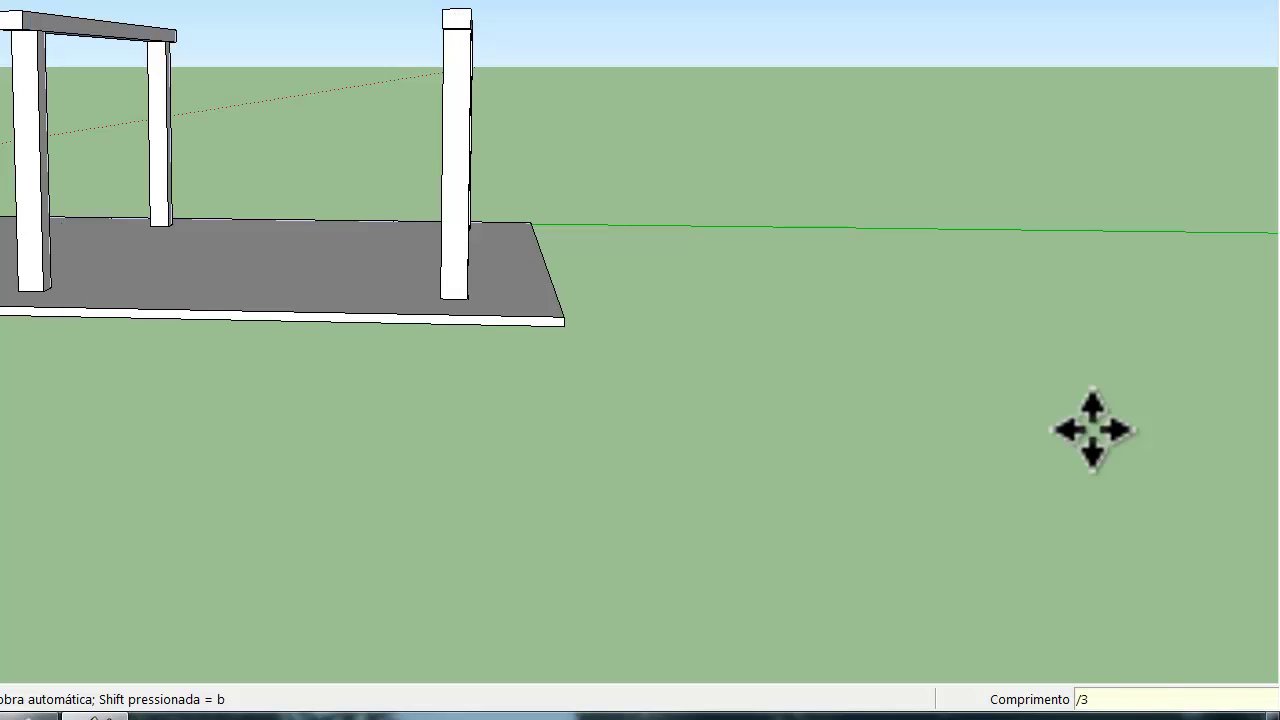
key(space)
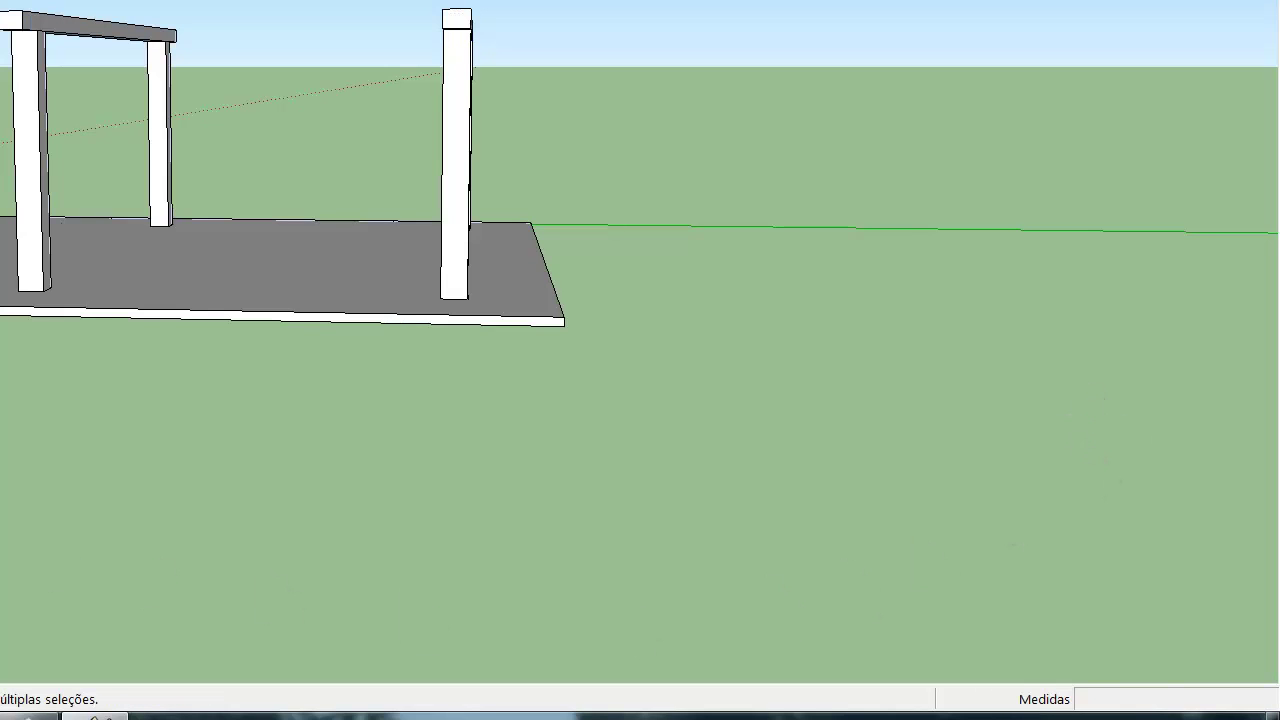
scroll(0, 540, down, 1)
scroll(0, 540, down, 1)
mouse_move(0, 540)
middle_down()
mouse_move(126, 549)
mouse_move(37, 537)
mouse_move(449, 500)
middle_up()
scroll(540, 505, up, 2)
mouse_move(357, 586)
middle_down()
mouse_move(543, 577)
mouse_move(609, 600)
mouse_move(950, 582)
middle_up()
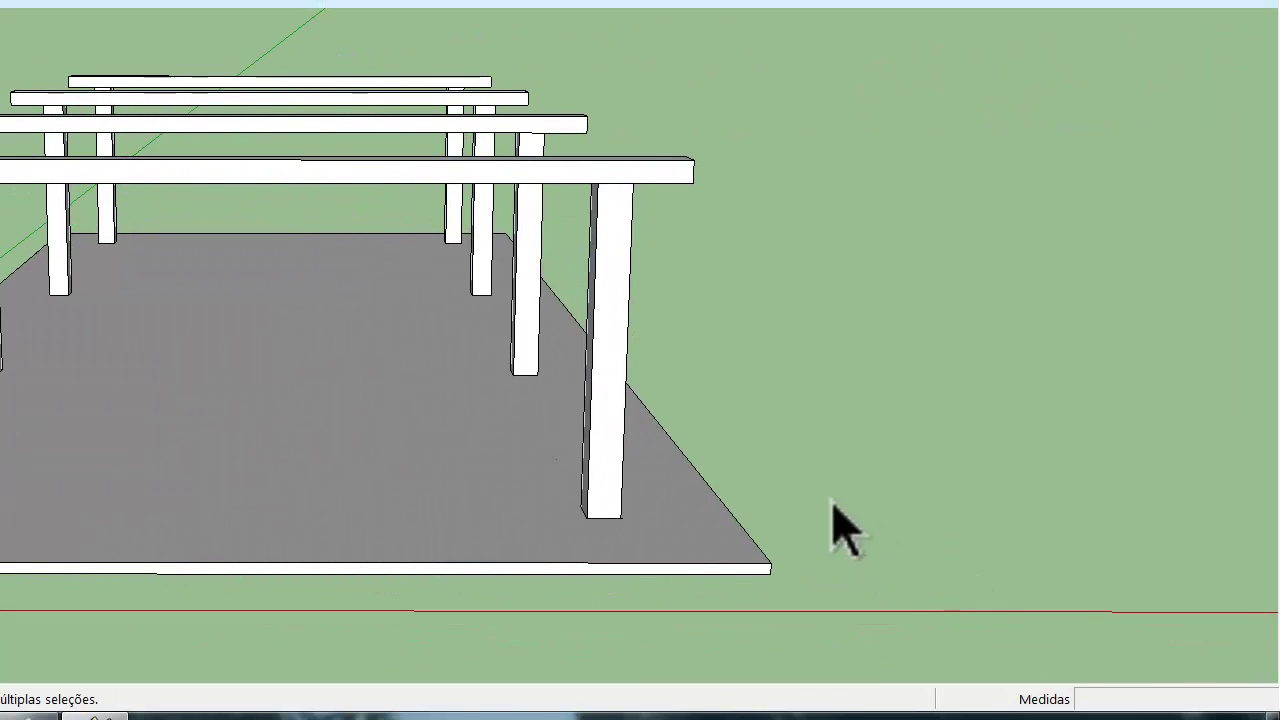
middle_drag(849, 549, 850, 578)
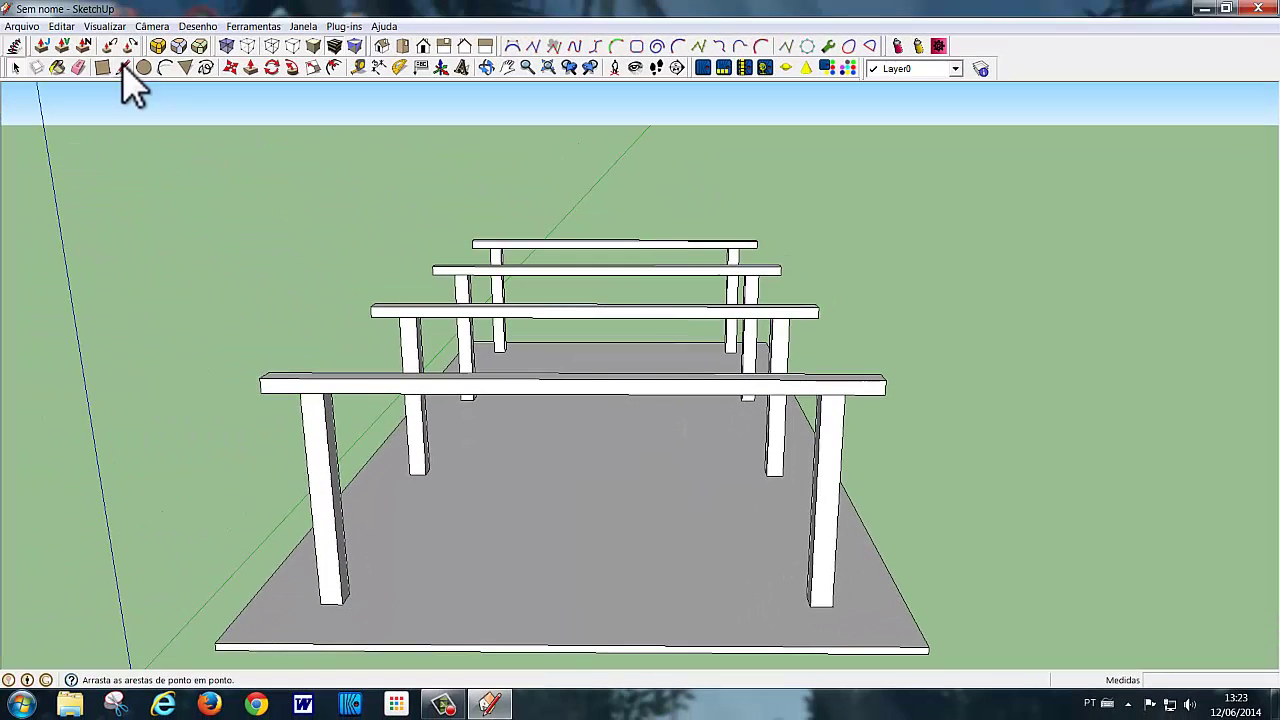
click(123, 67)
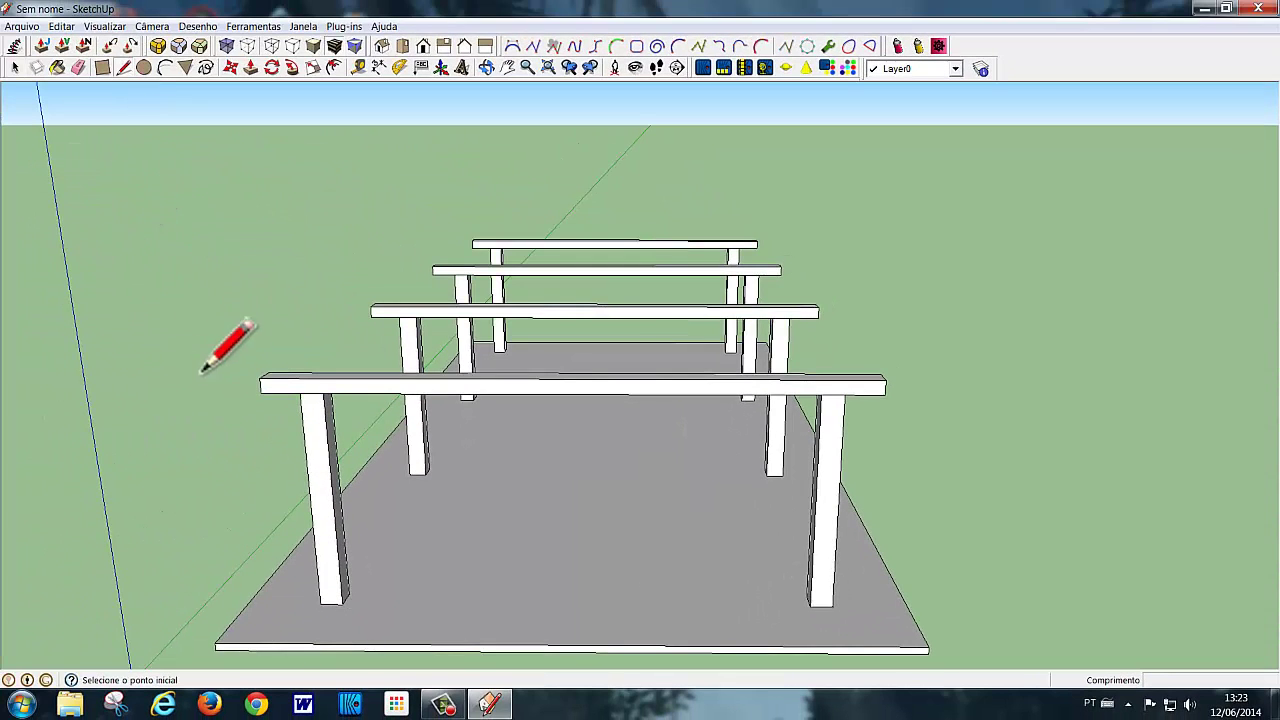
click(260, 378)
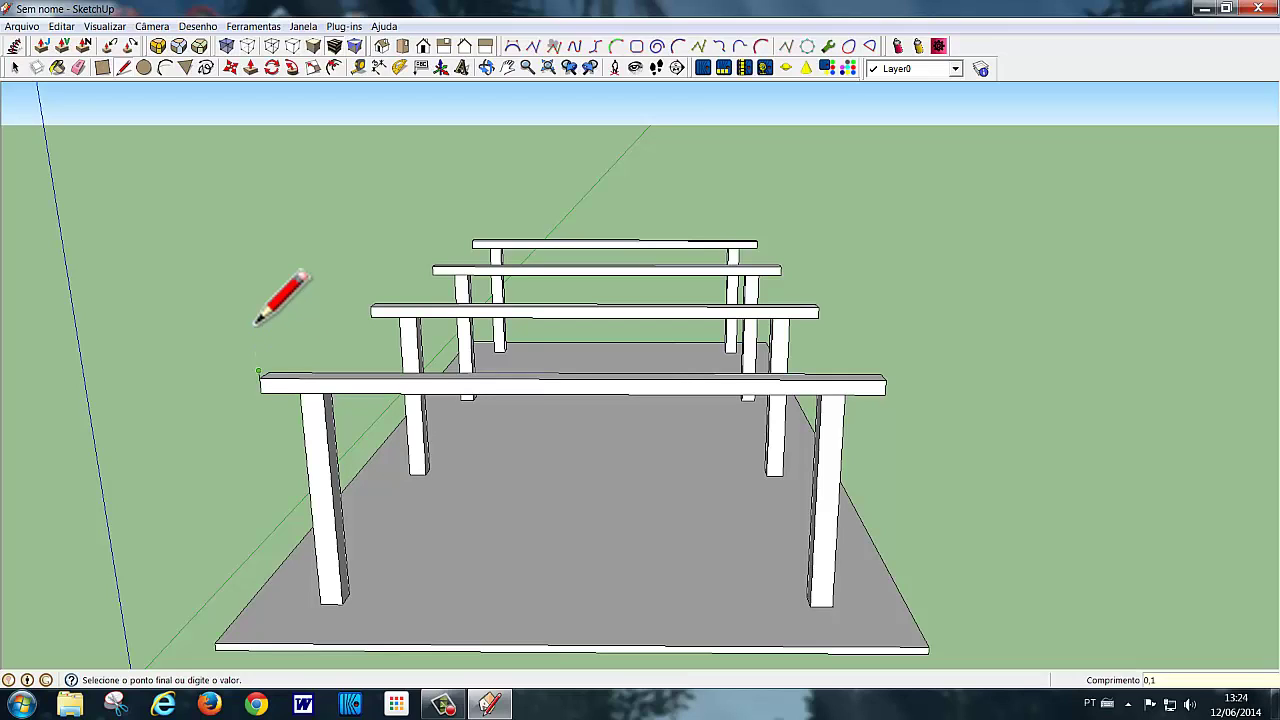
key(space)
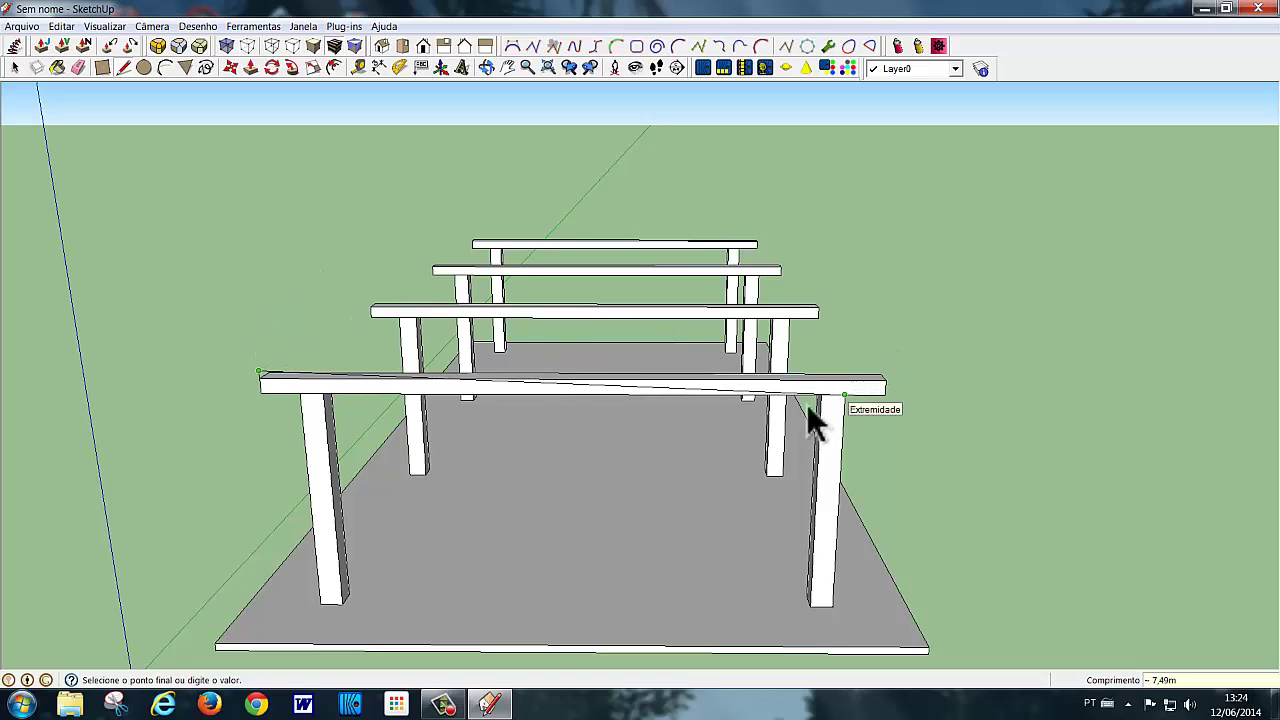
click(122, 68)
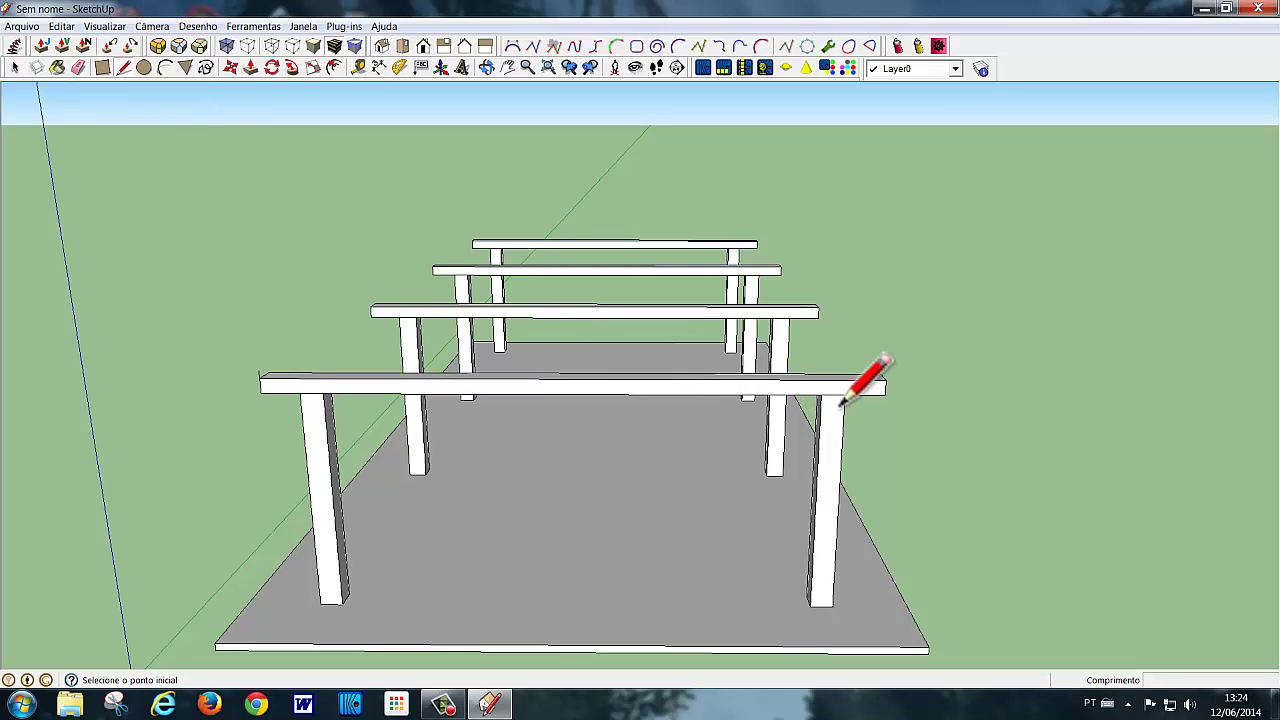
click(885, 379)
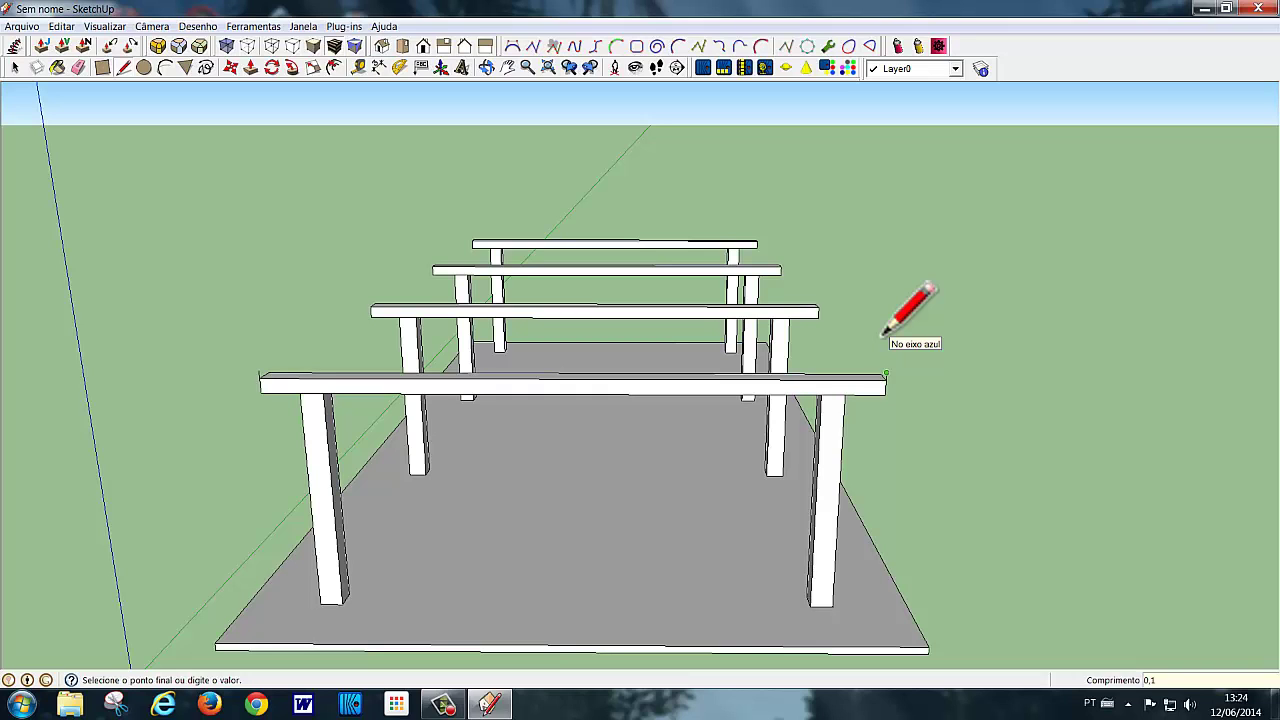
key(space)
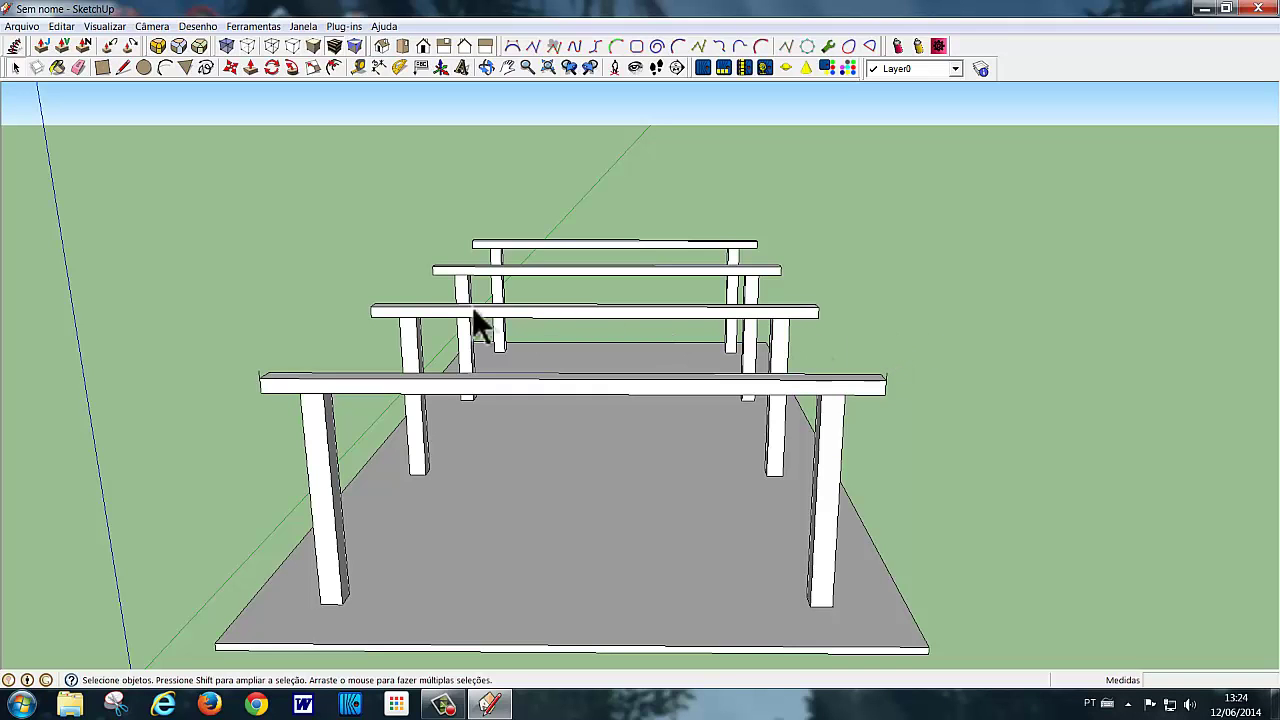
mouse_move(301, 260)
middle_down()
mouse_move(320, 223)
mouse_move(306, 229)
middle_up()
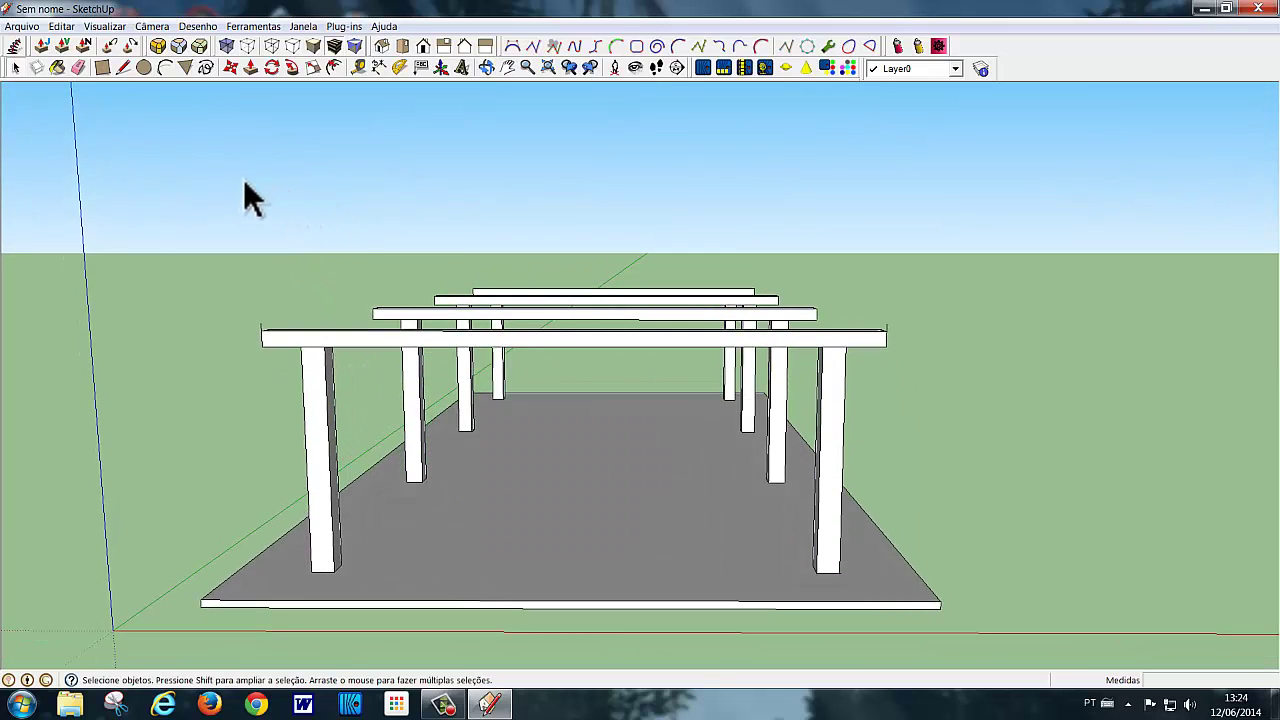
Draw a 0,7-high arch from the front beam's left top corner to its right top corner
click(165, 67)
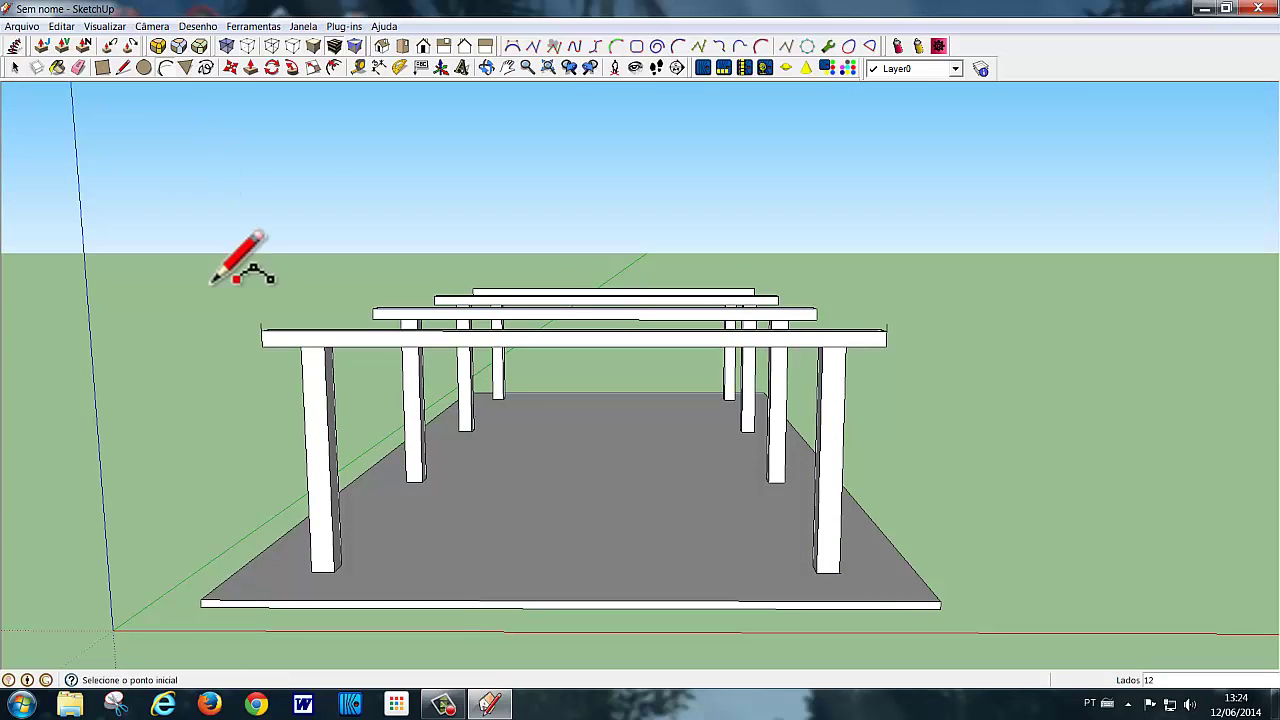
click(261, 324)
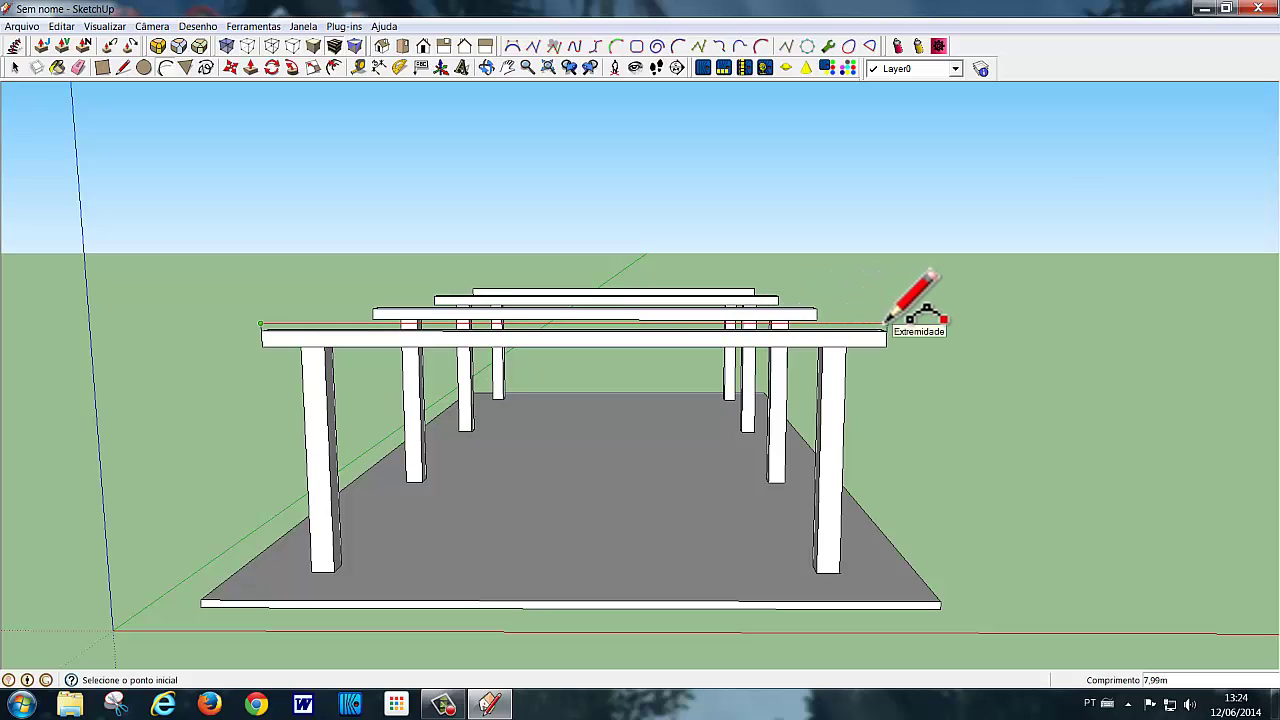
click(886, 324)
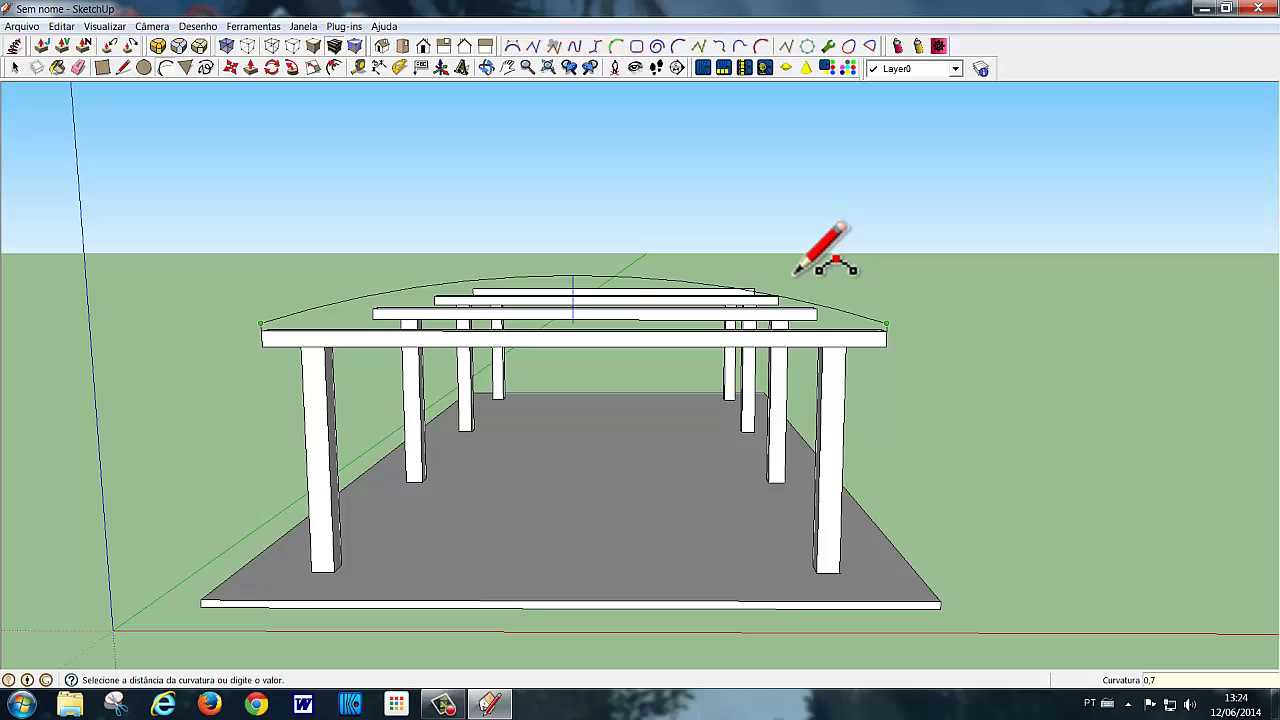
click(795, 273)
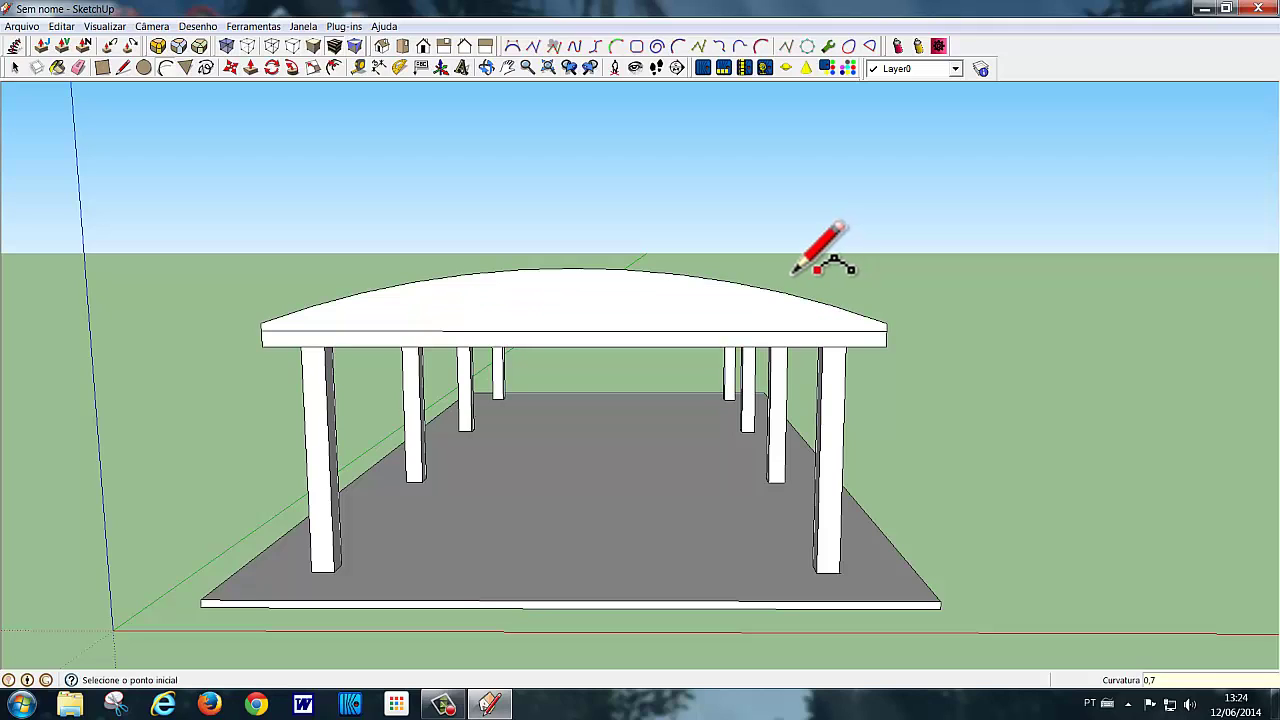
key(space)
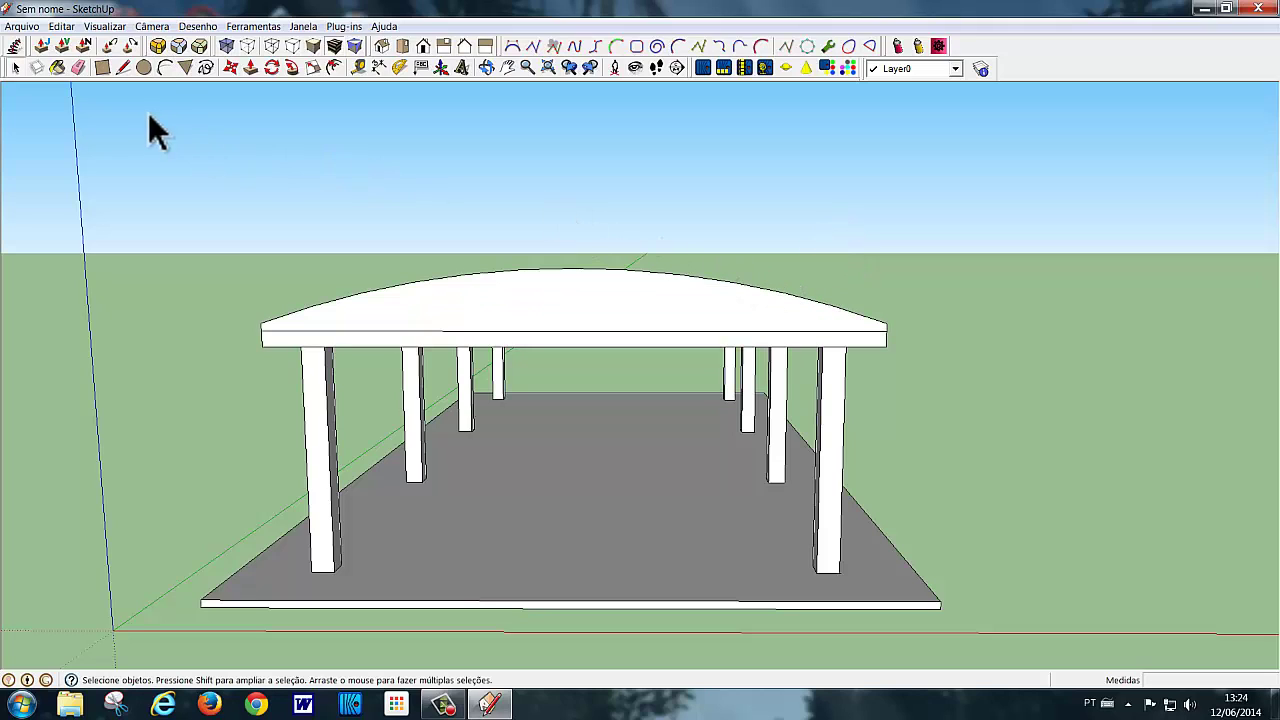
click(165, 67)
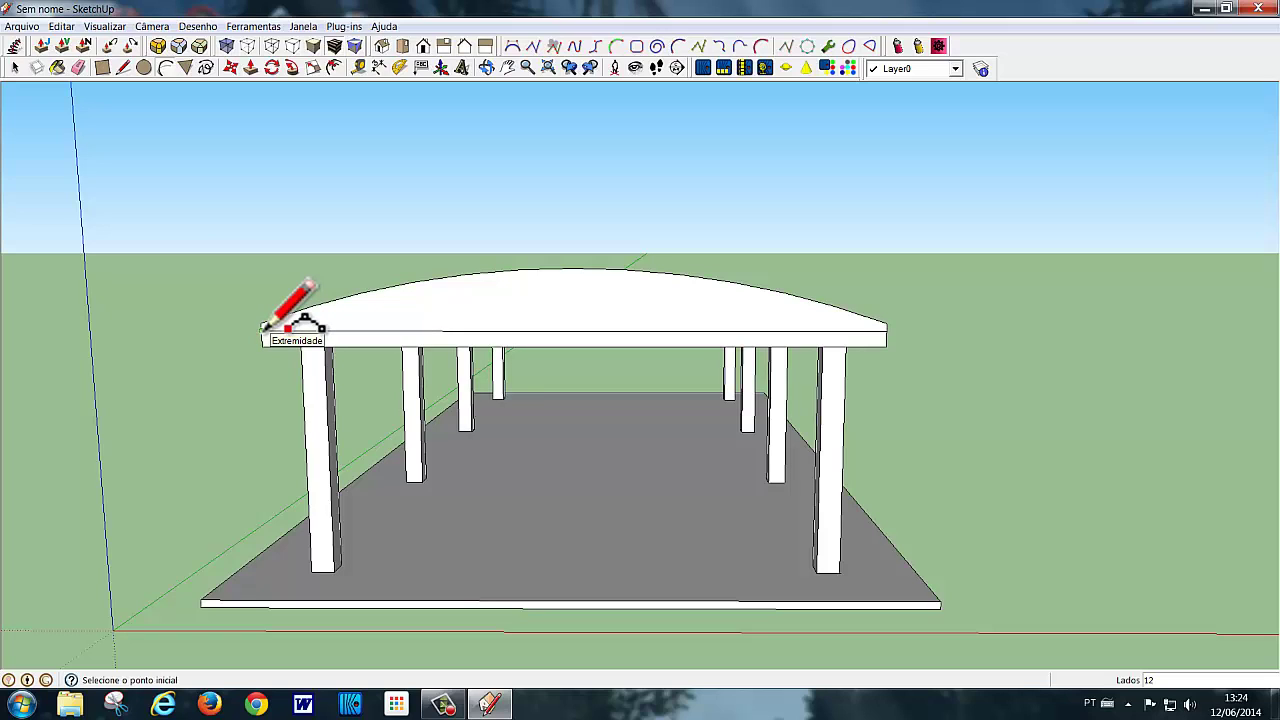
Draw an inner arc with 0,7 curvature between the front beam's two ends
click(263, 327)
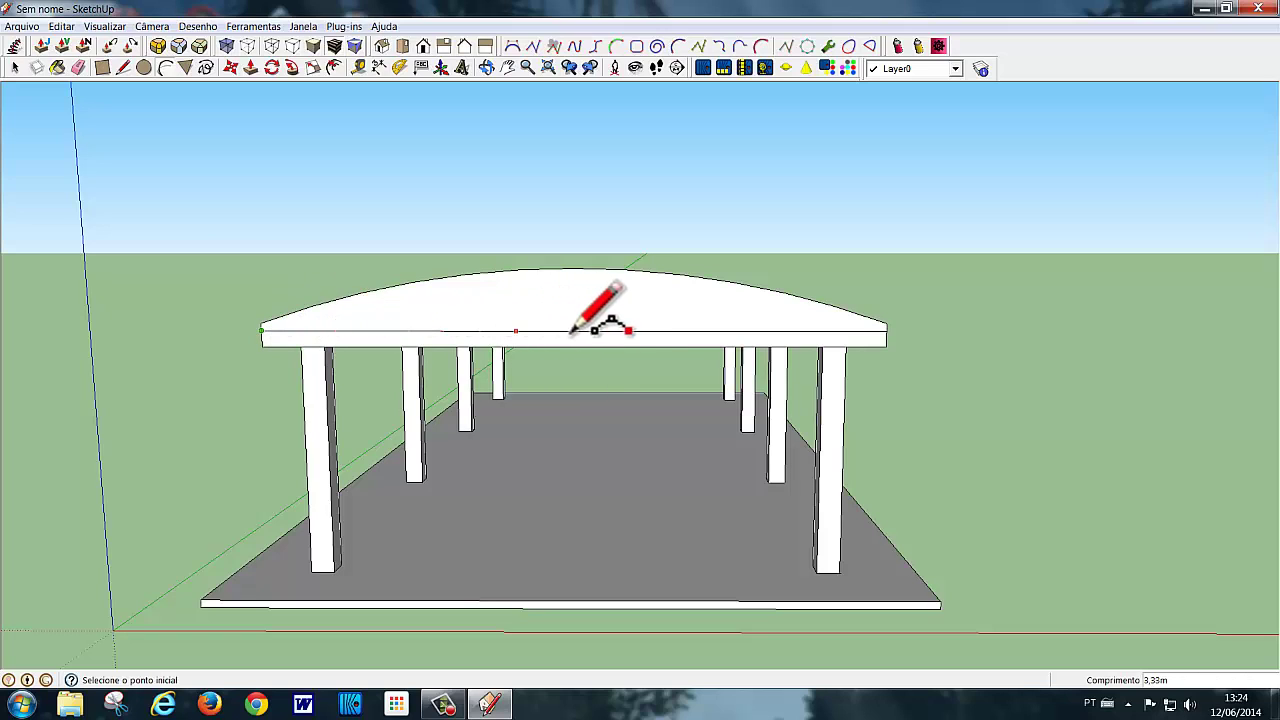
click(886, 329)
text(0,7)
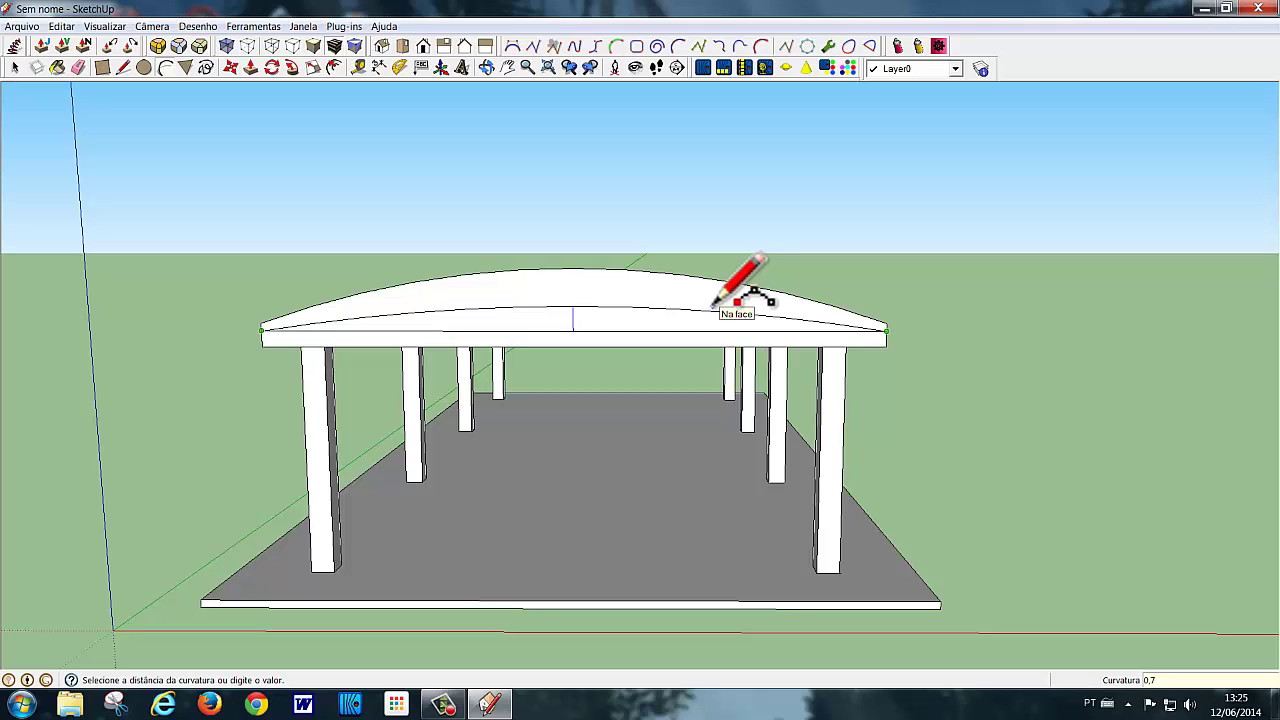
key(Return)
key(space)
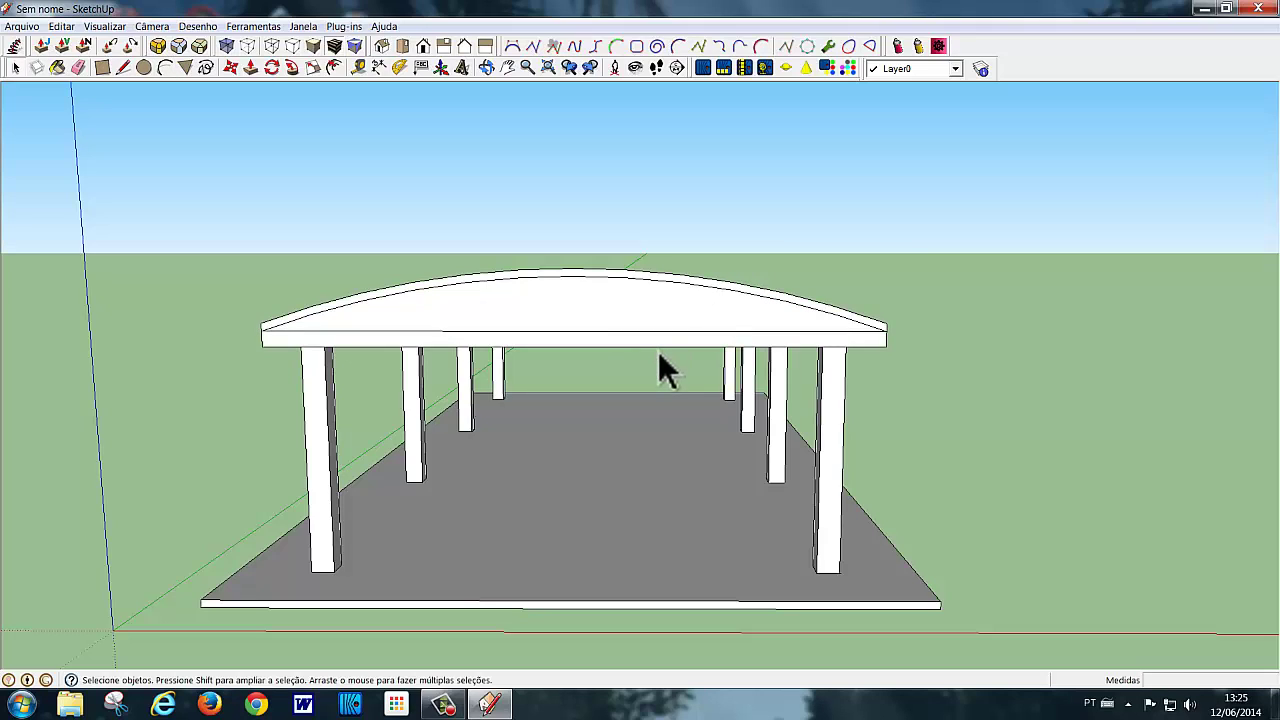
Delete the face below the inner arc, leaving a thin arch band
click(549, 304)
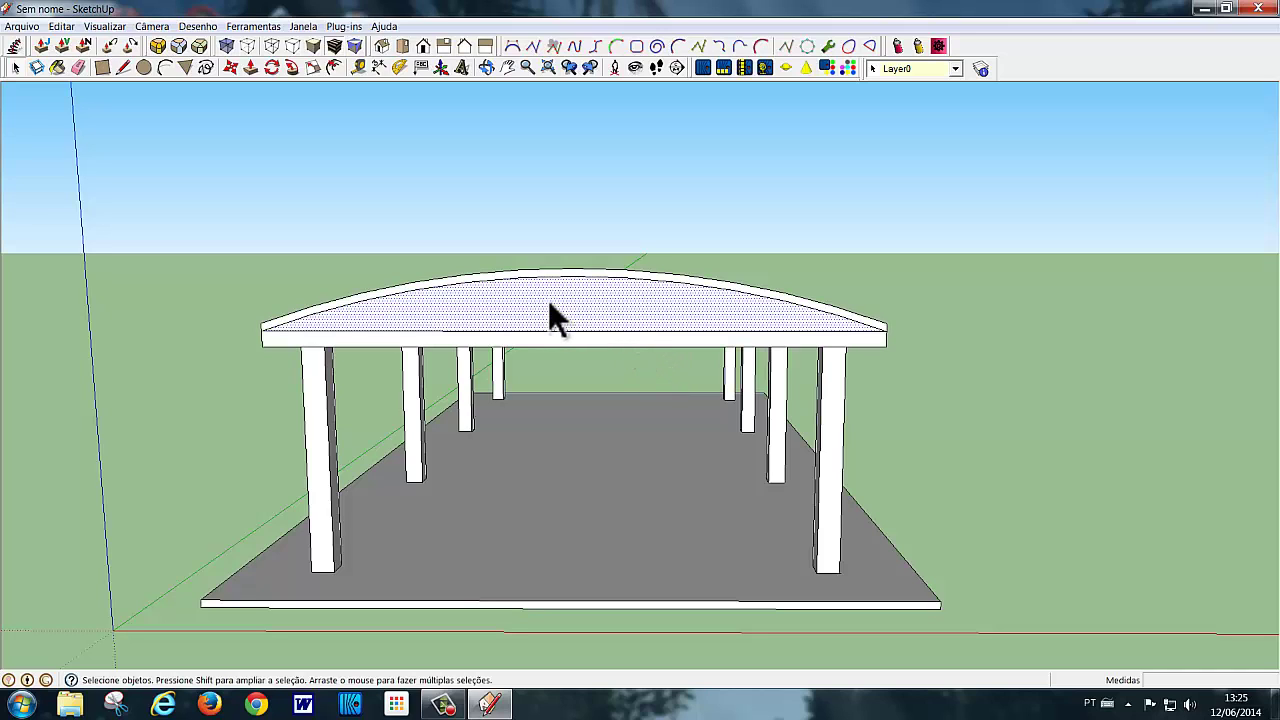
key(Delete)
mouse_move(786, 418)
middle_down()
mouse_move(366, 486)
mouse_move(223, 486)
mouse_move(246, 471)
mouse_move(194, 457)
middle_up()
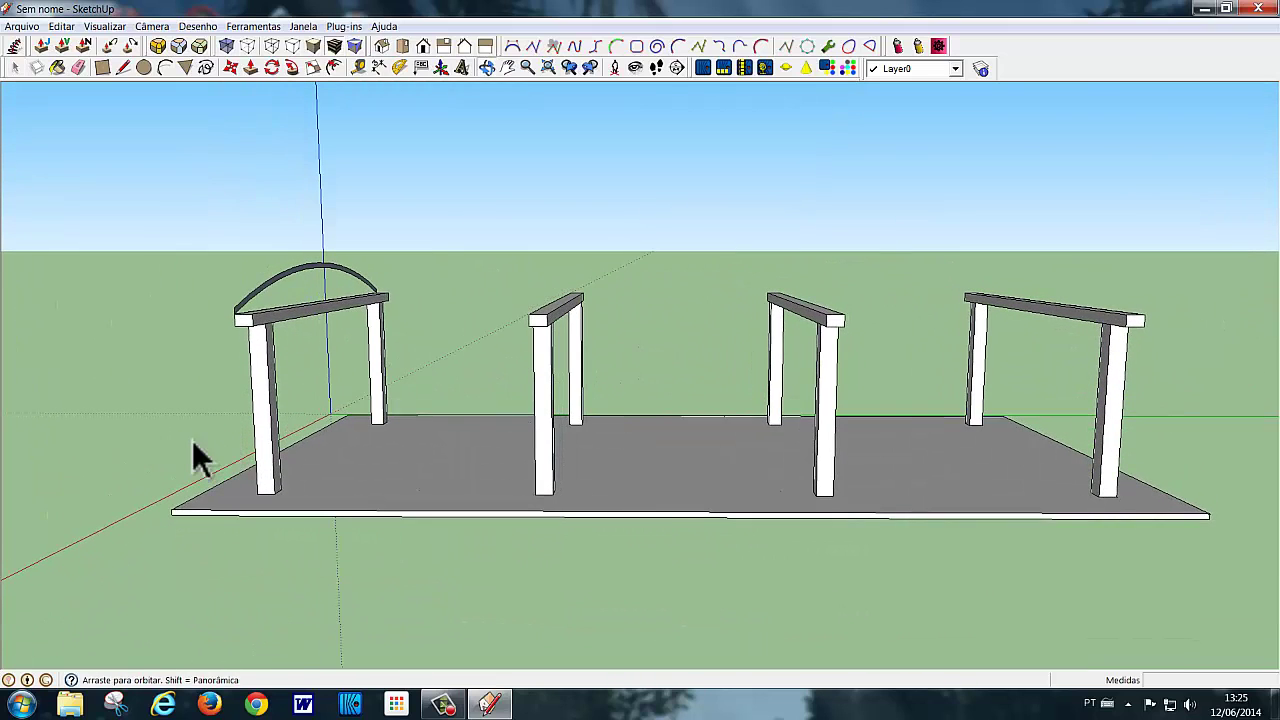
mouse_move(300, 509)
middle_down()
mouse_move(422, 550)
mouse_move(280, 551)
mouse_move(289, 574)
middle_up()
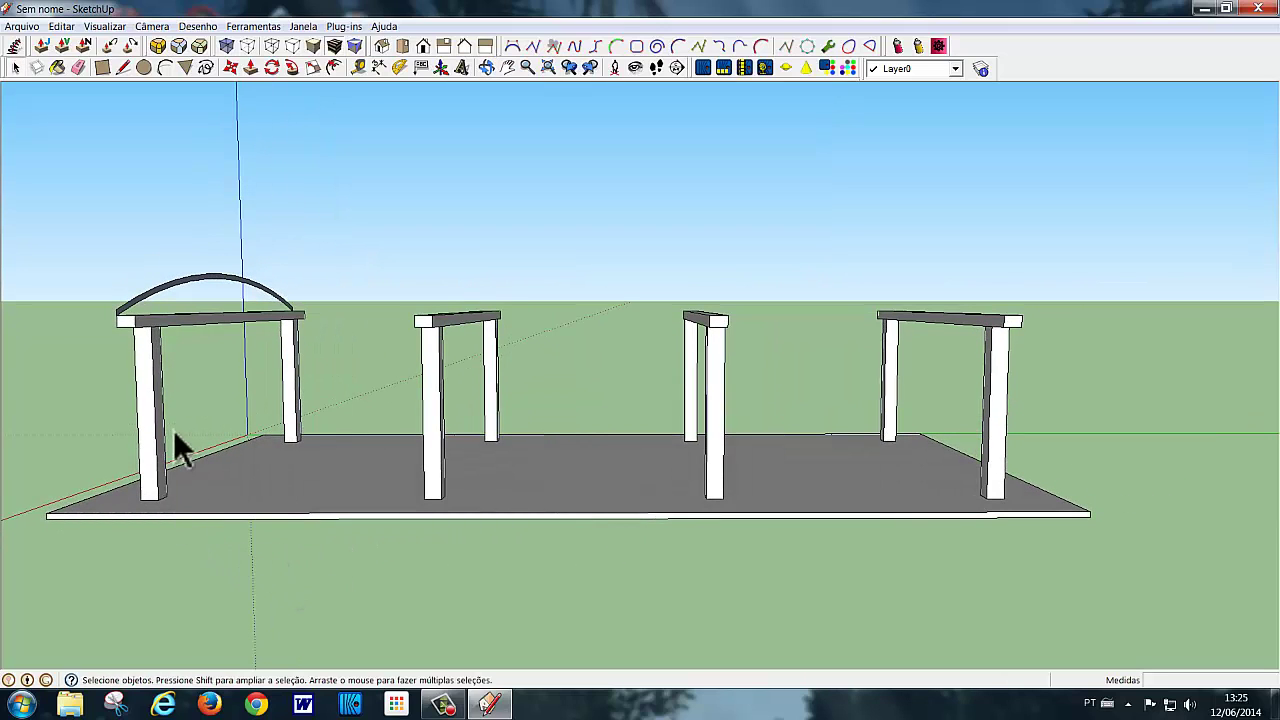
Push/Pull the arch band 9,35m along the beams into a curved roof
click(250, 67)
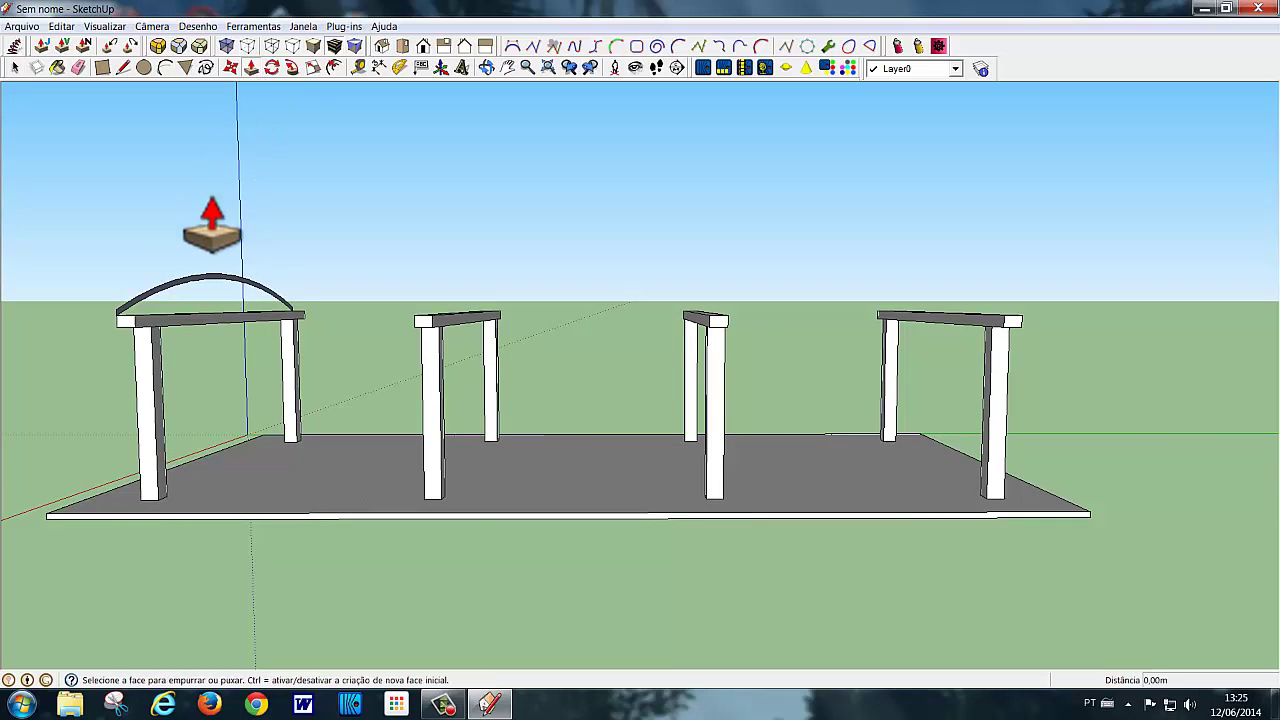
drag(200, 300, 1032, 322)
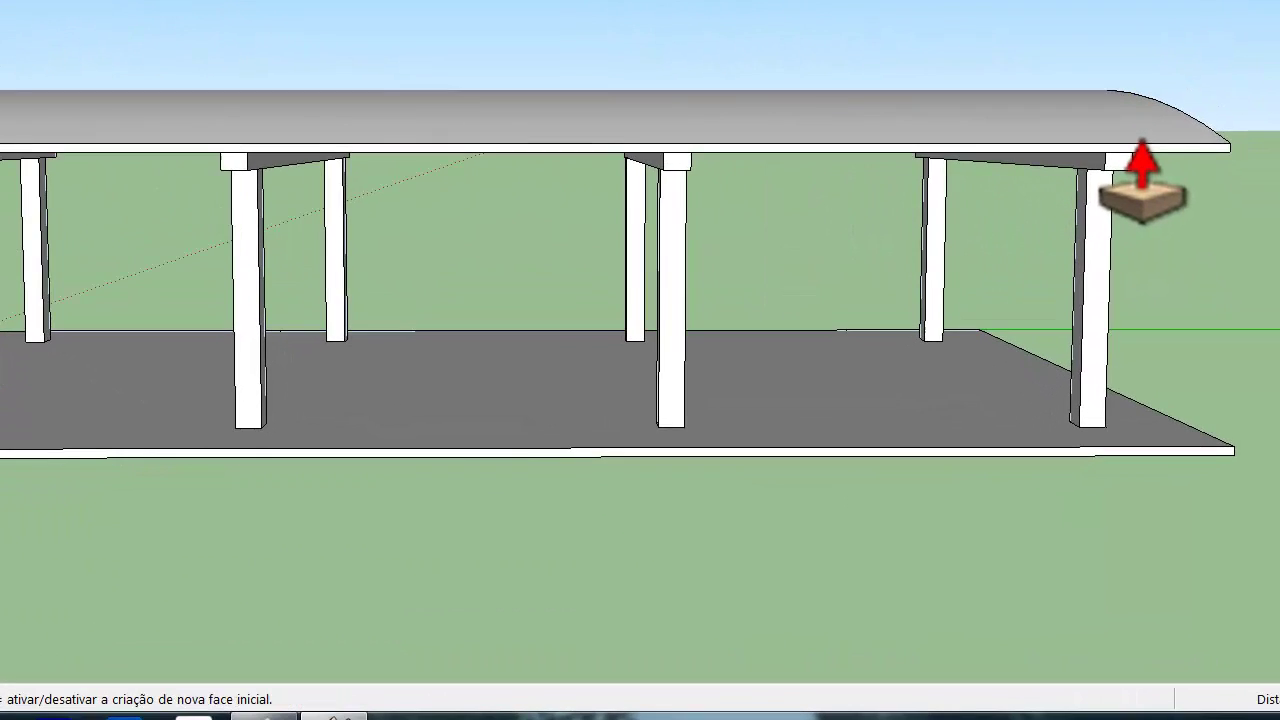
key(space)
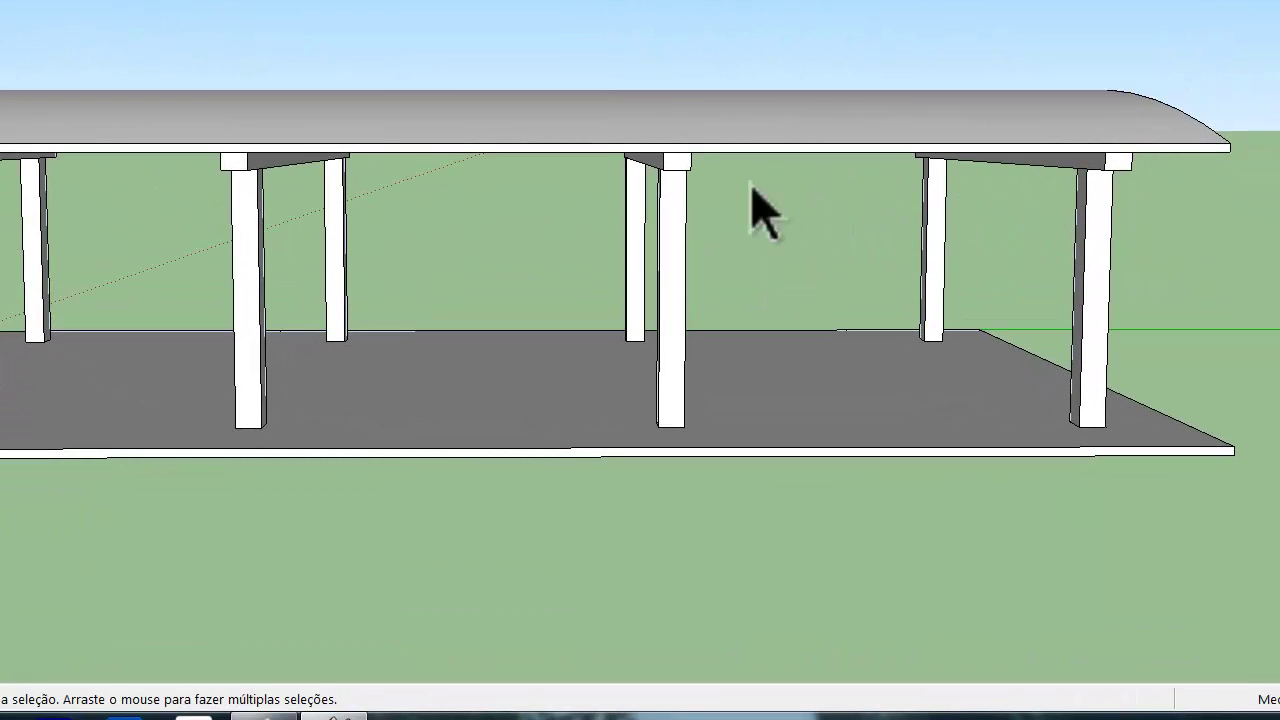
mouse_move(140, 345)
middle_down()
mouse_move(237, 503)
mouse_move(515, 535)
middle_up()
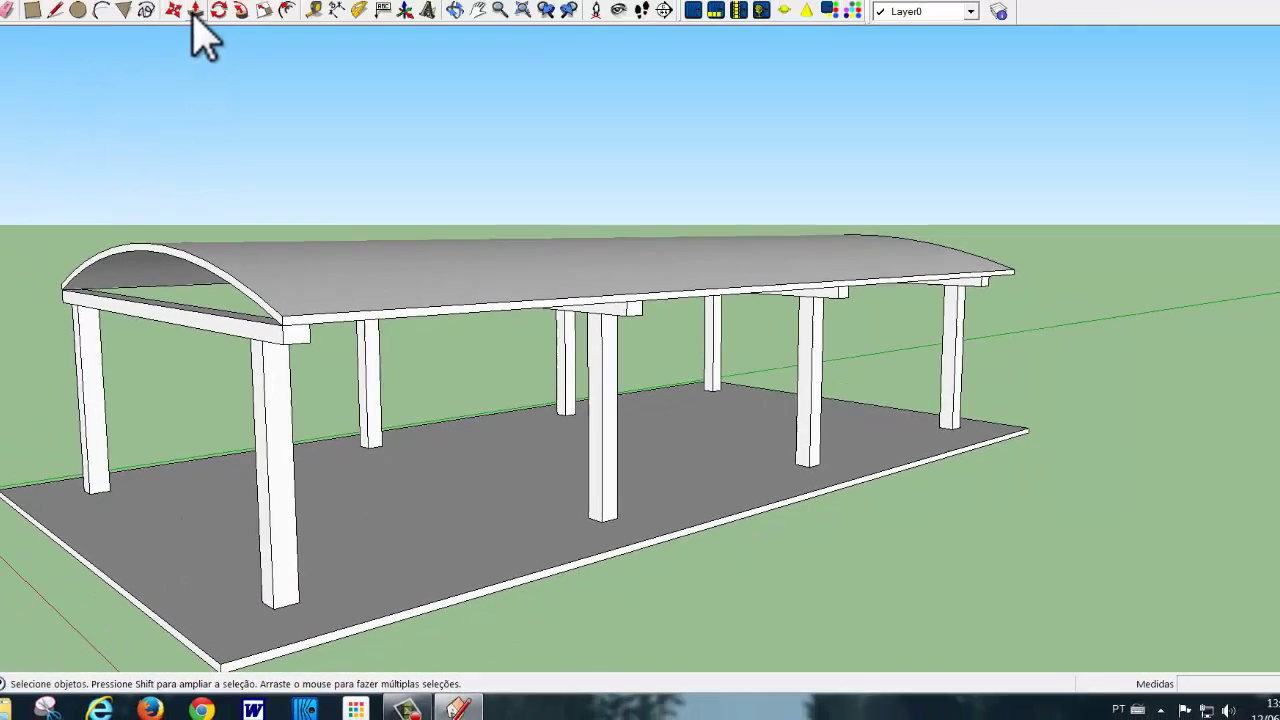
Pull the roof's front end face out 0,92m as an overhang
click(251, 67)
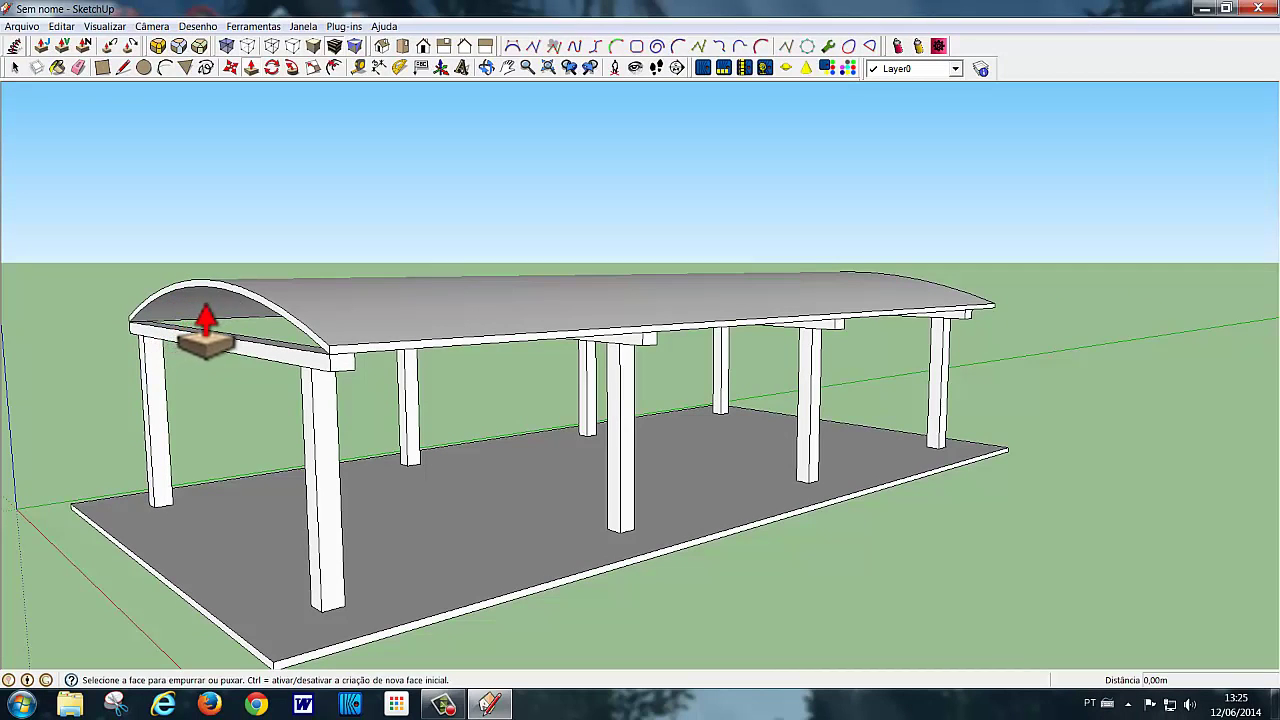
click(243, 318)
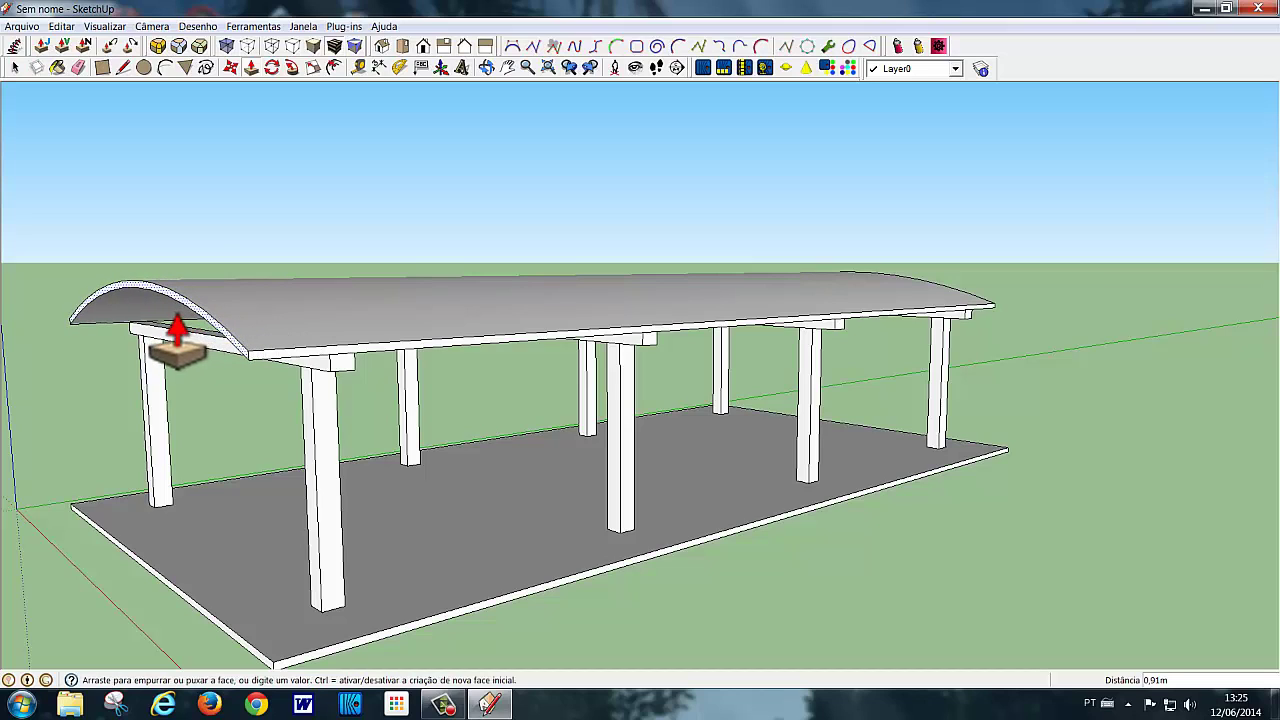
click(177, 335)
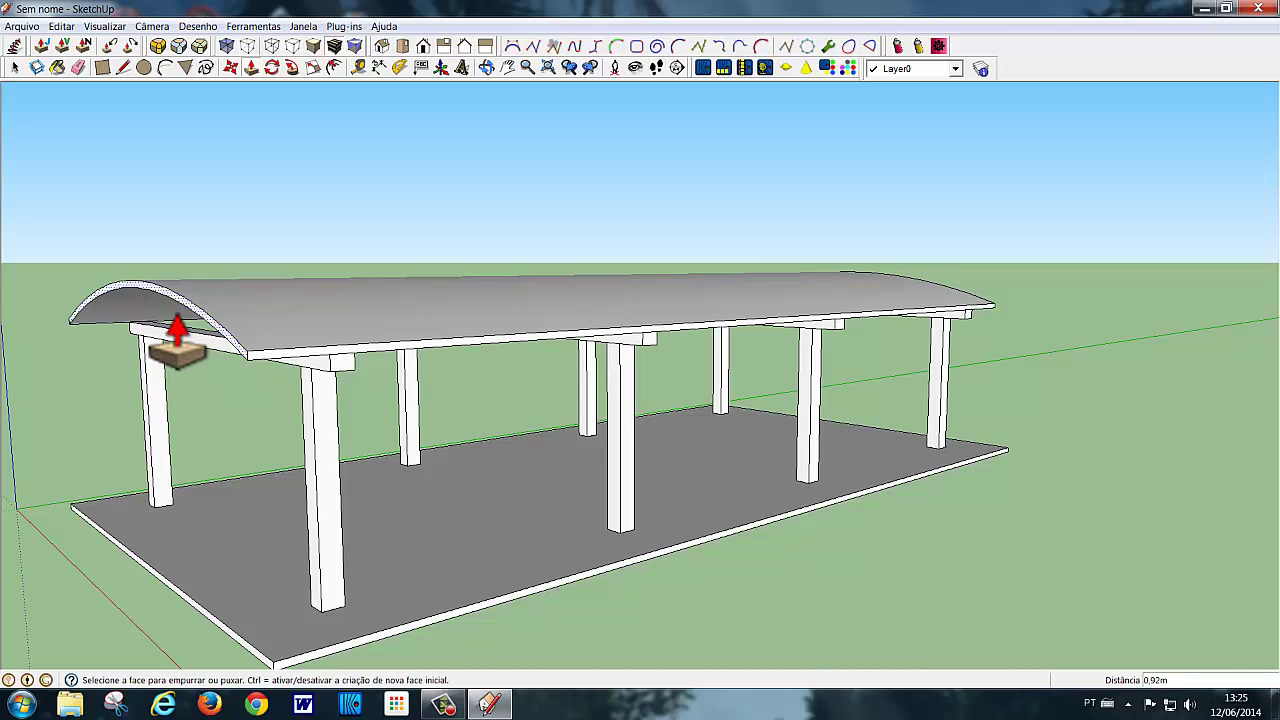
key(space)
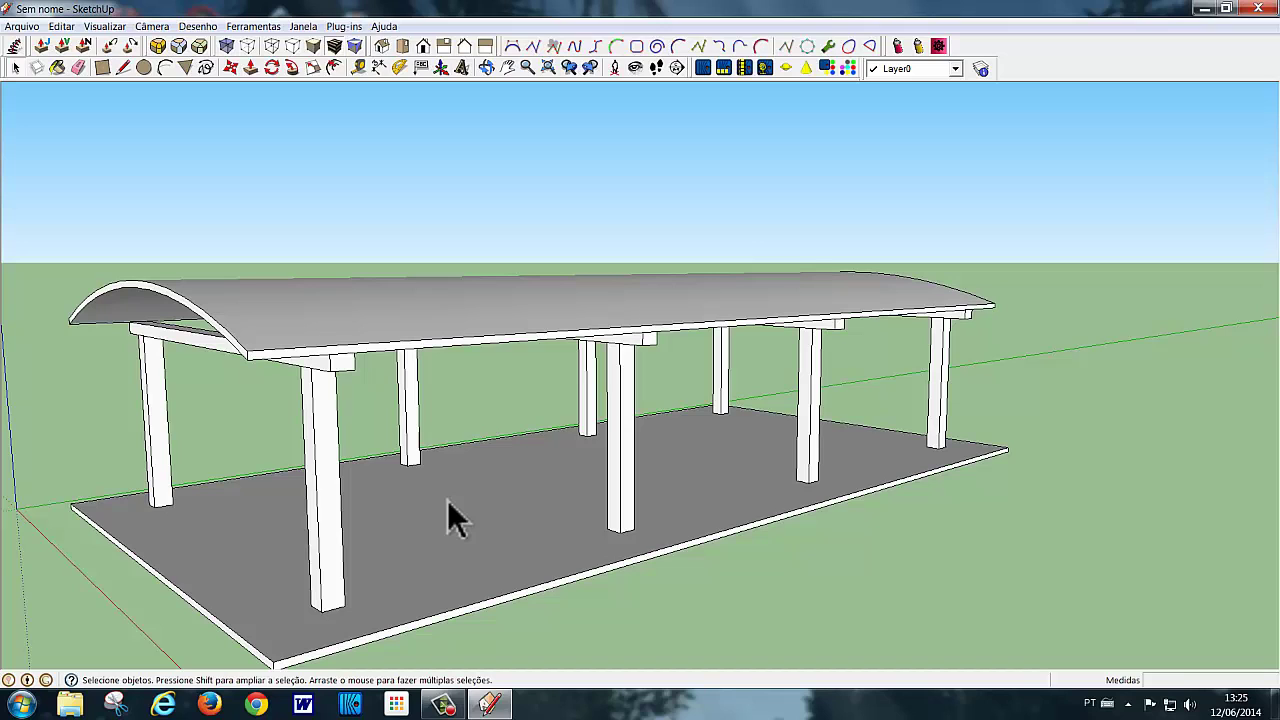
Orbit beneath the walkway until looking straight up at the slab's underside
middle_drag(411, 485, 590, 463)
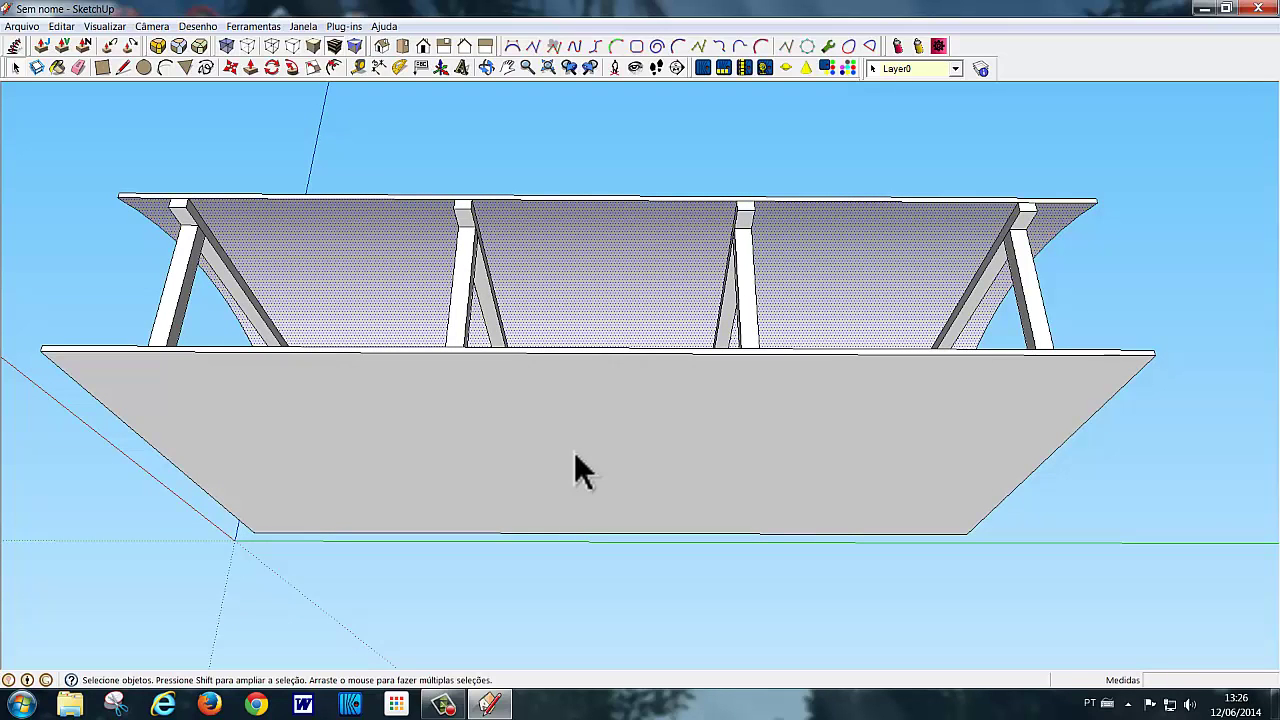
middle_drag(574, 452, 593, 512)
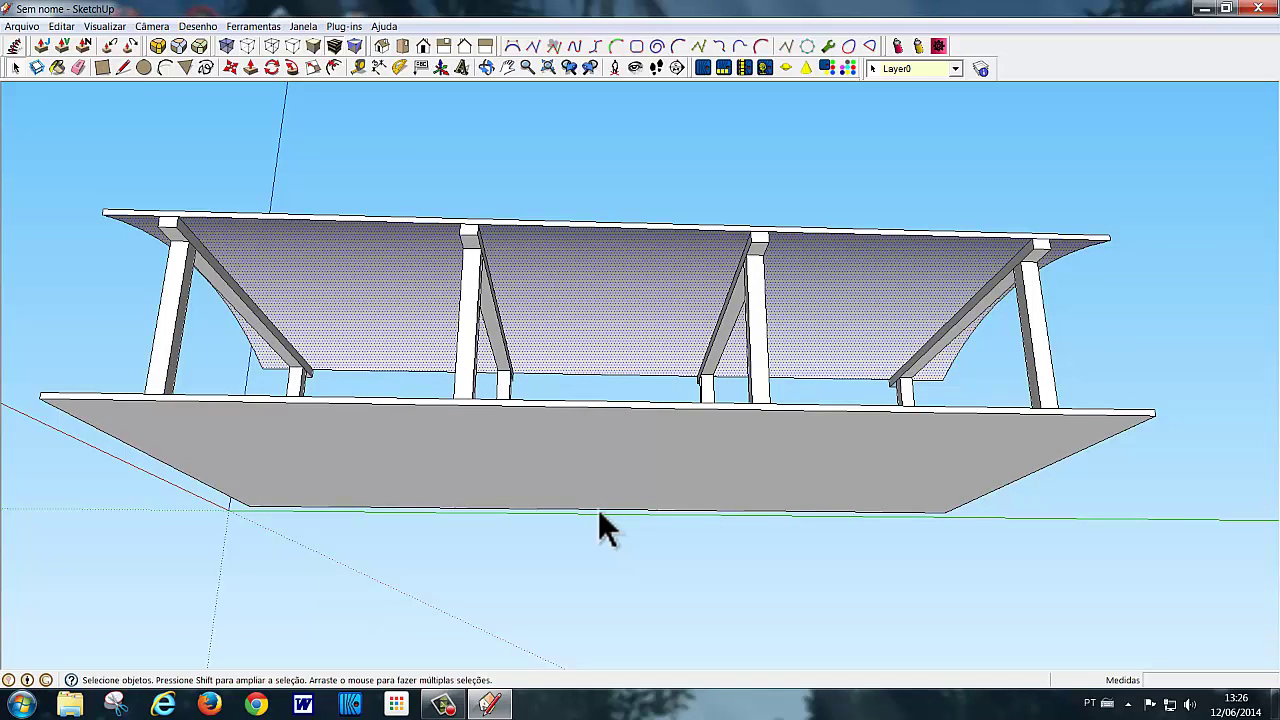
middle_drag(620, 543, 627, 403)
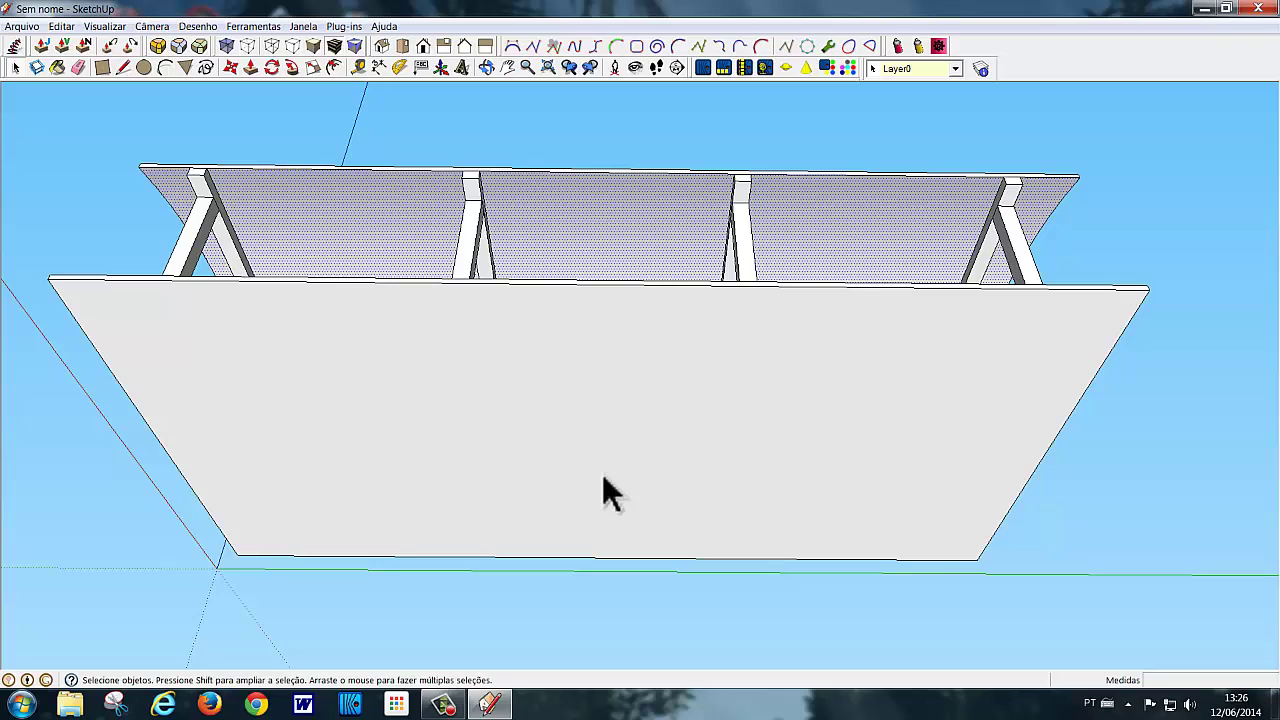
mouse_move(604, 490)
middle_down()
mouse_move(600, 345)
mouse_move(608, 357)
mouse_move(623, 334)
mouse_move(640, 286)
mouse_move(627, 280)
mouse_move(654, 294)
mouse_move(606, 277)
middle_up()
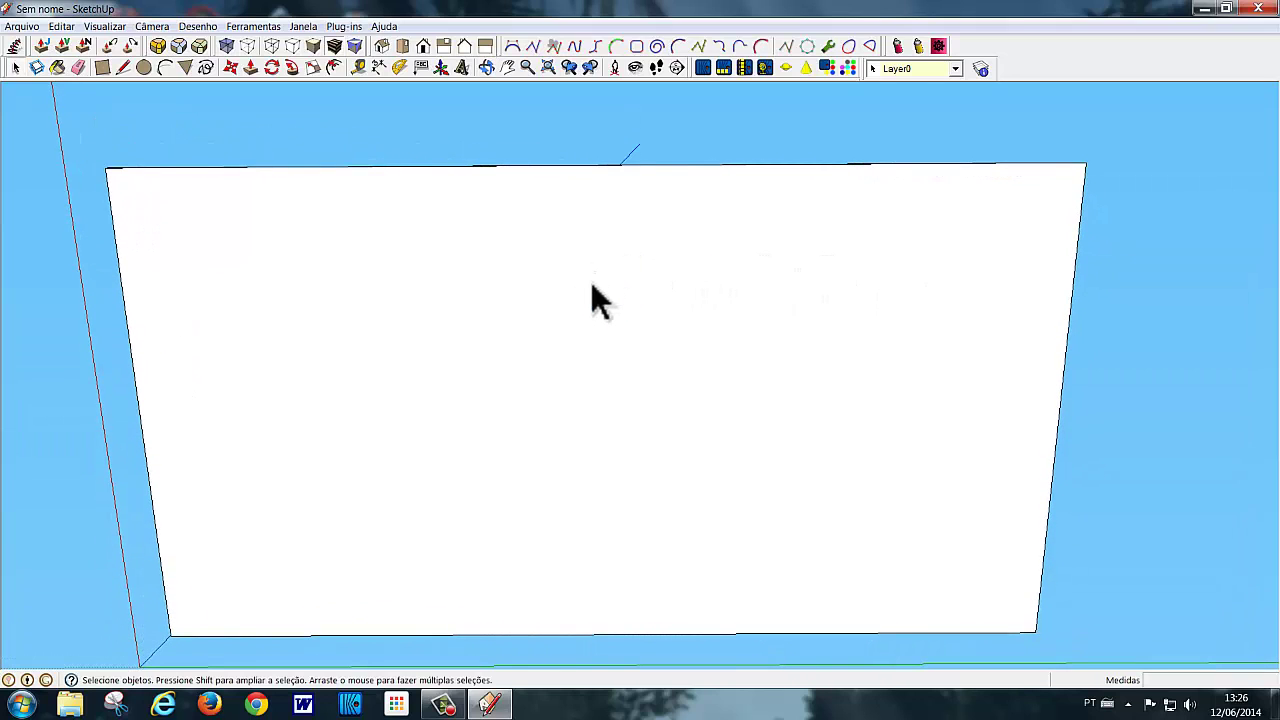
mouse_move(584, 320)
middle_down()
mouse_move(608, 320)
mouse_move(606, 269)
middle_up()
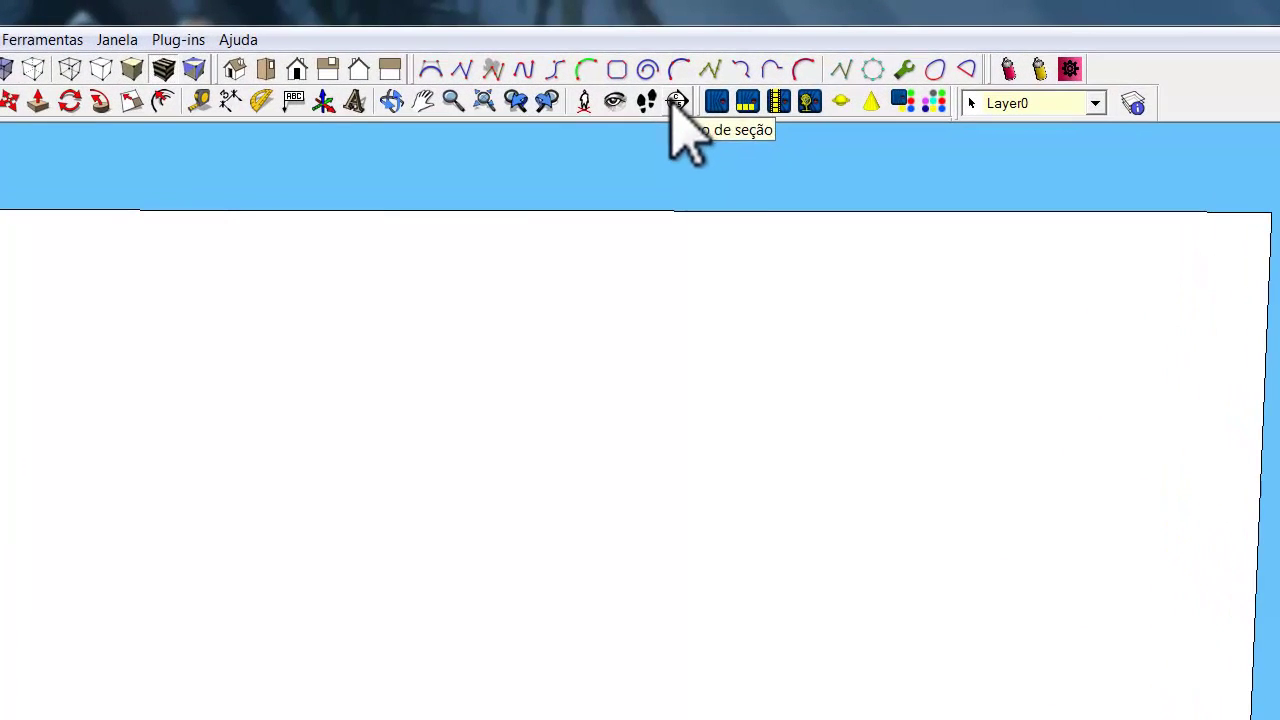
Place a section plane on the slab face and reposition it with Move
click(673, 99)
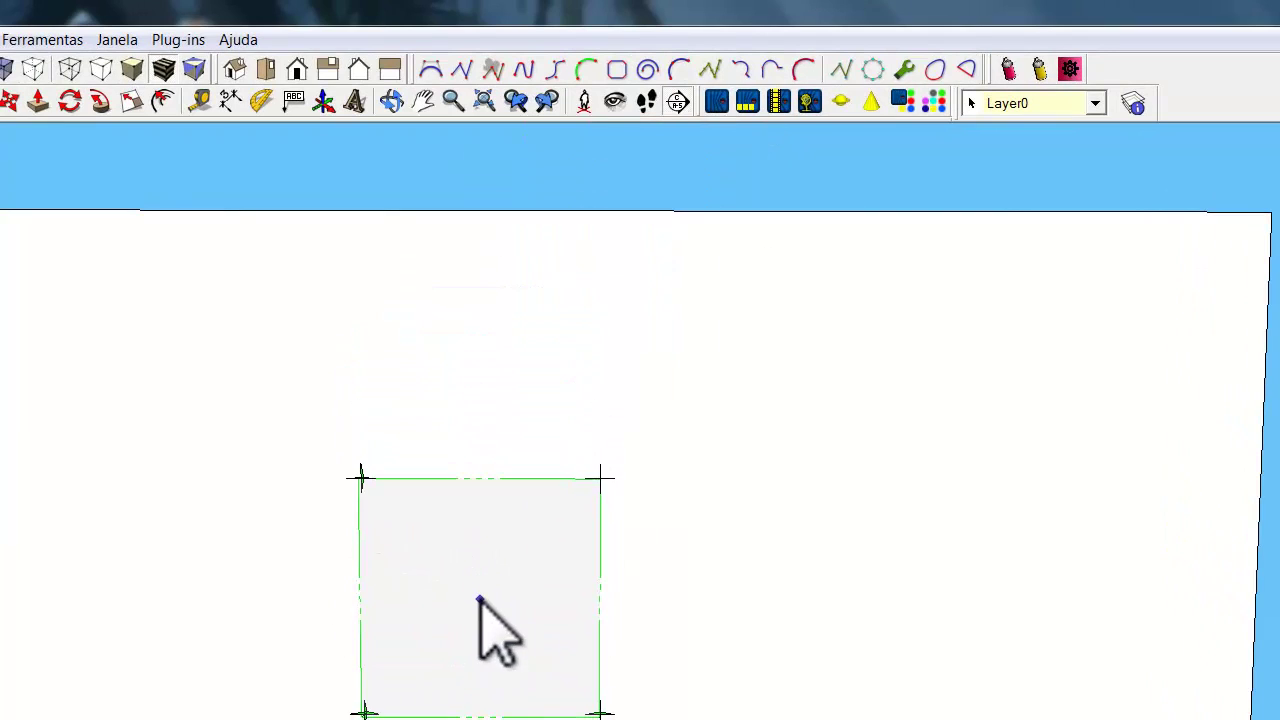
click(477, 598)
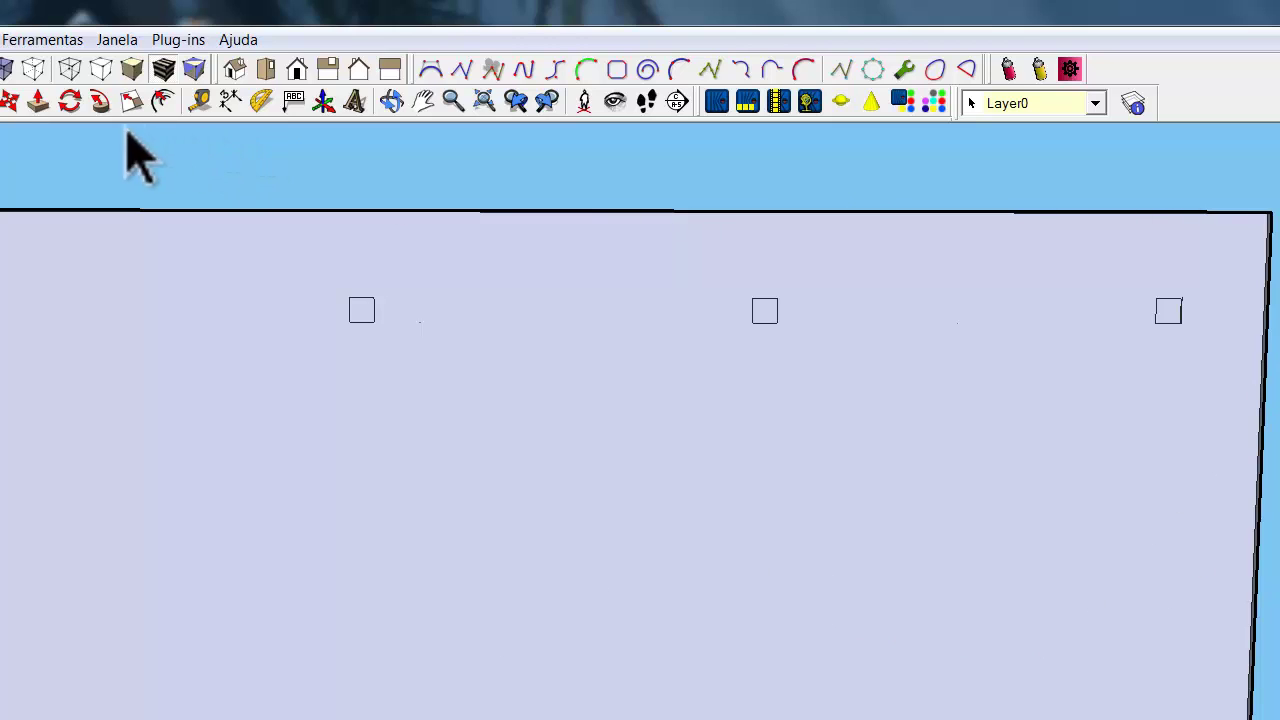
click(9, 101)
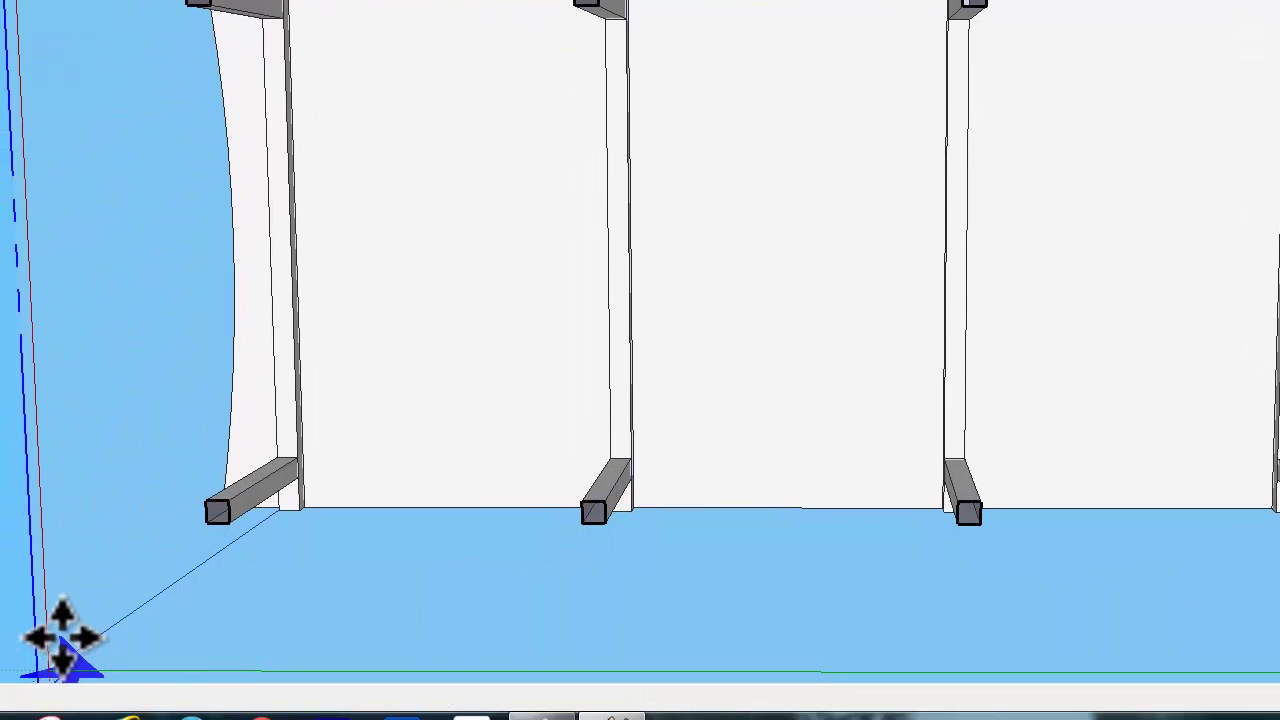
key(space)
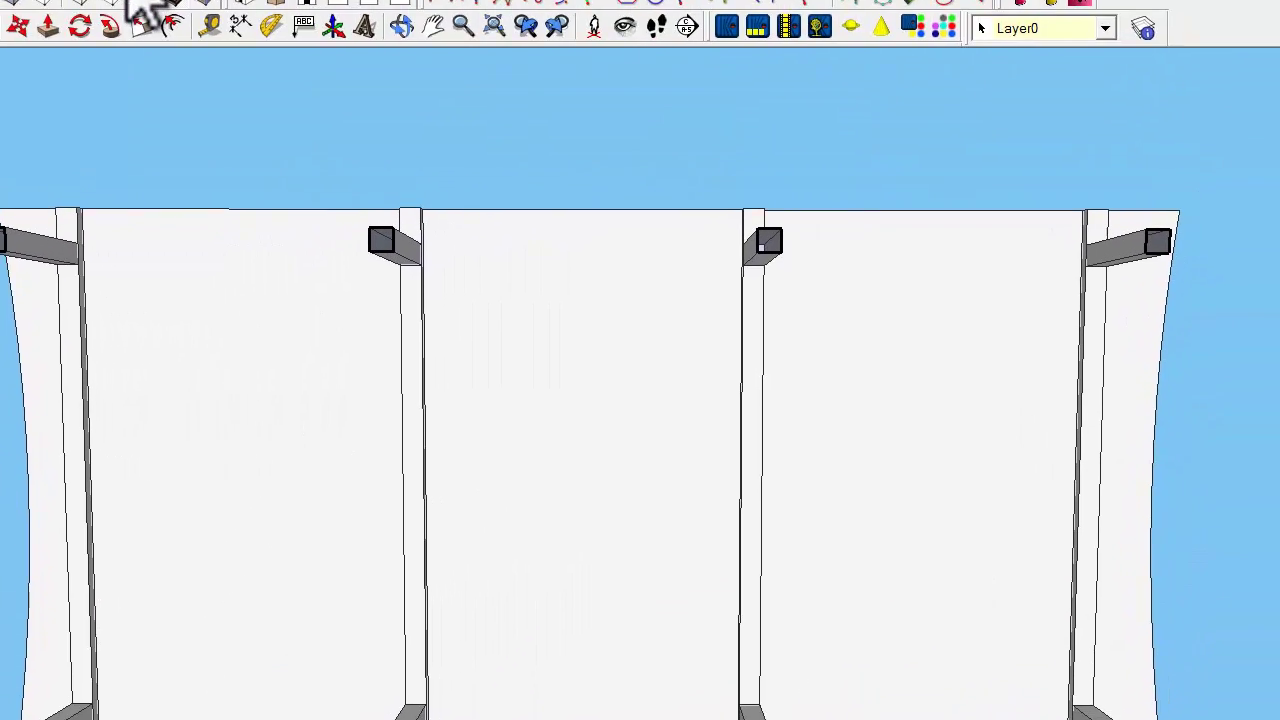
Open the Components browser and pick up the PlafonW2 ceiling light
click(65, 39)
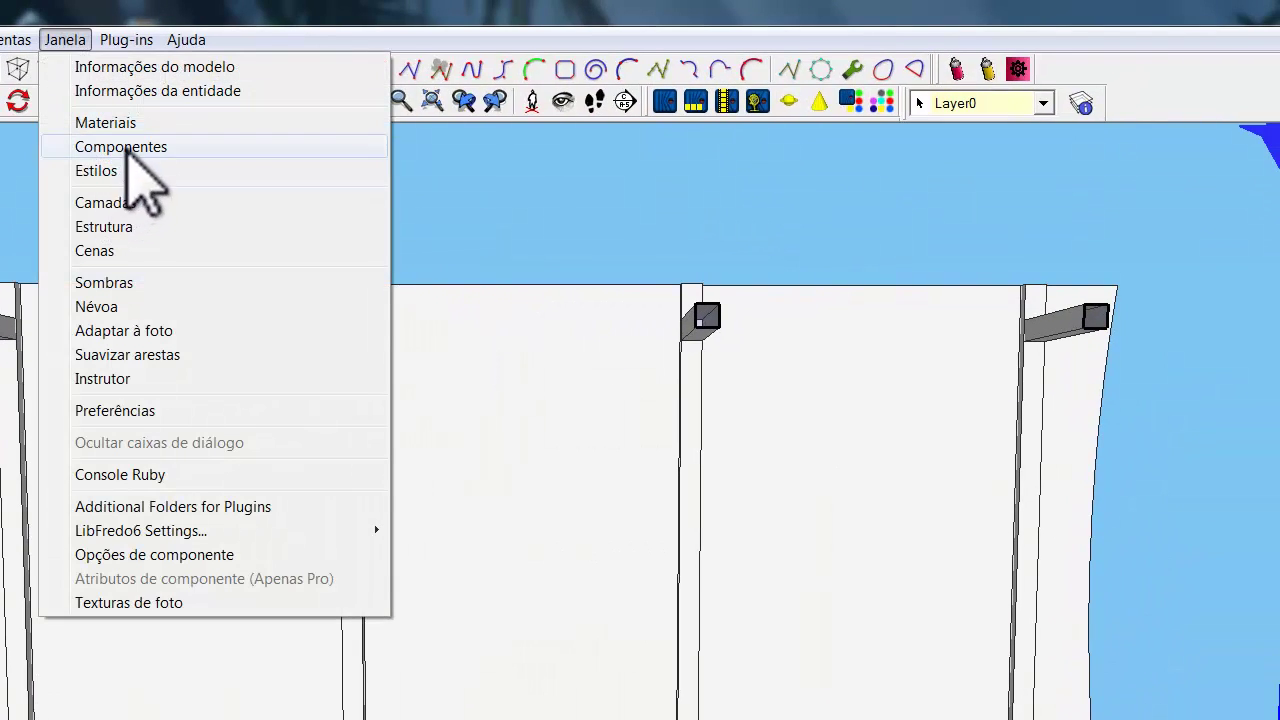
click(128, 147)
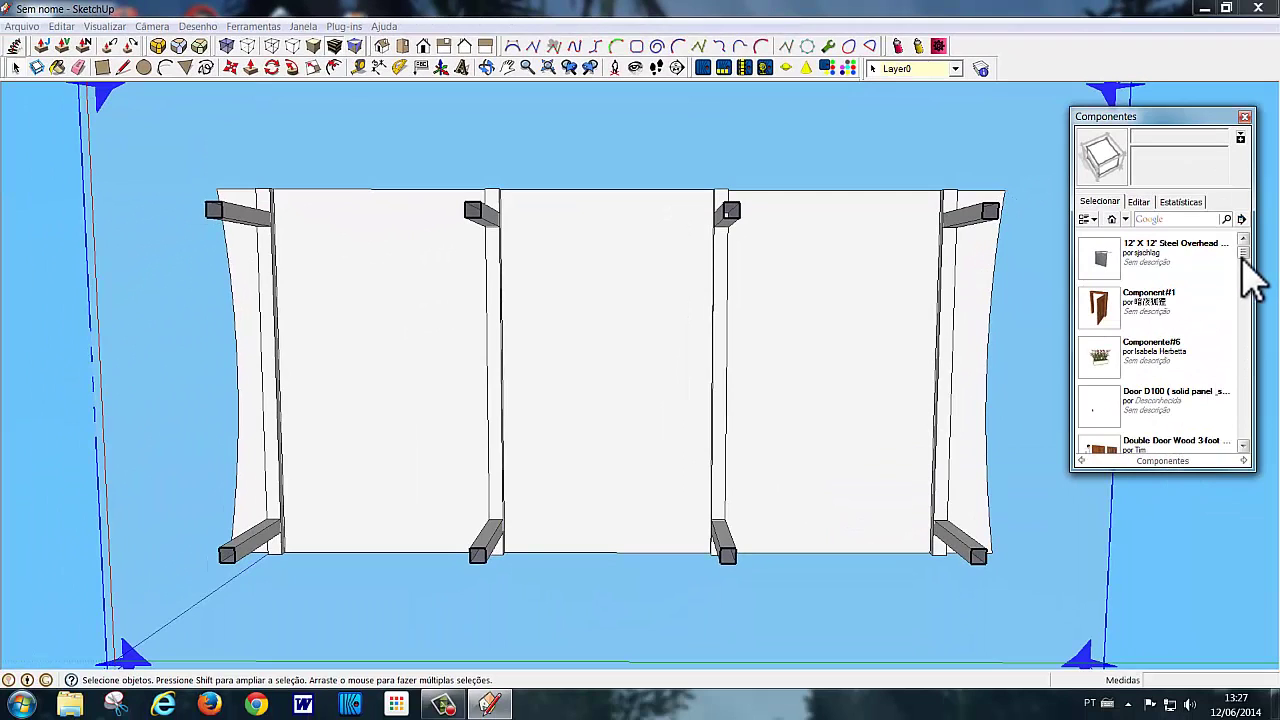
drag(1243, 256, 1274, 358)
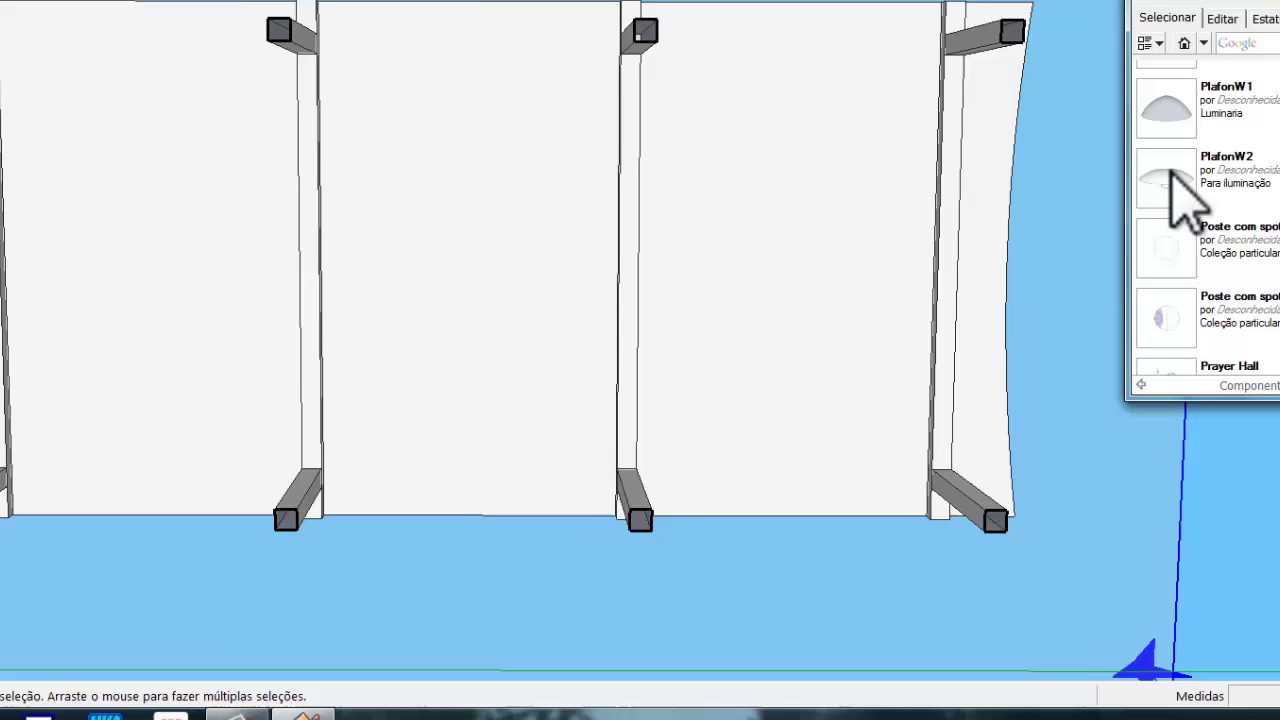
click(1104, 312)
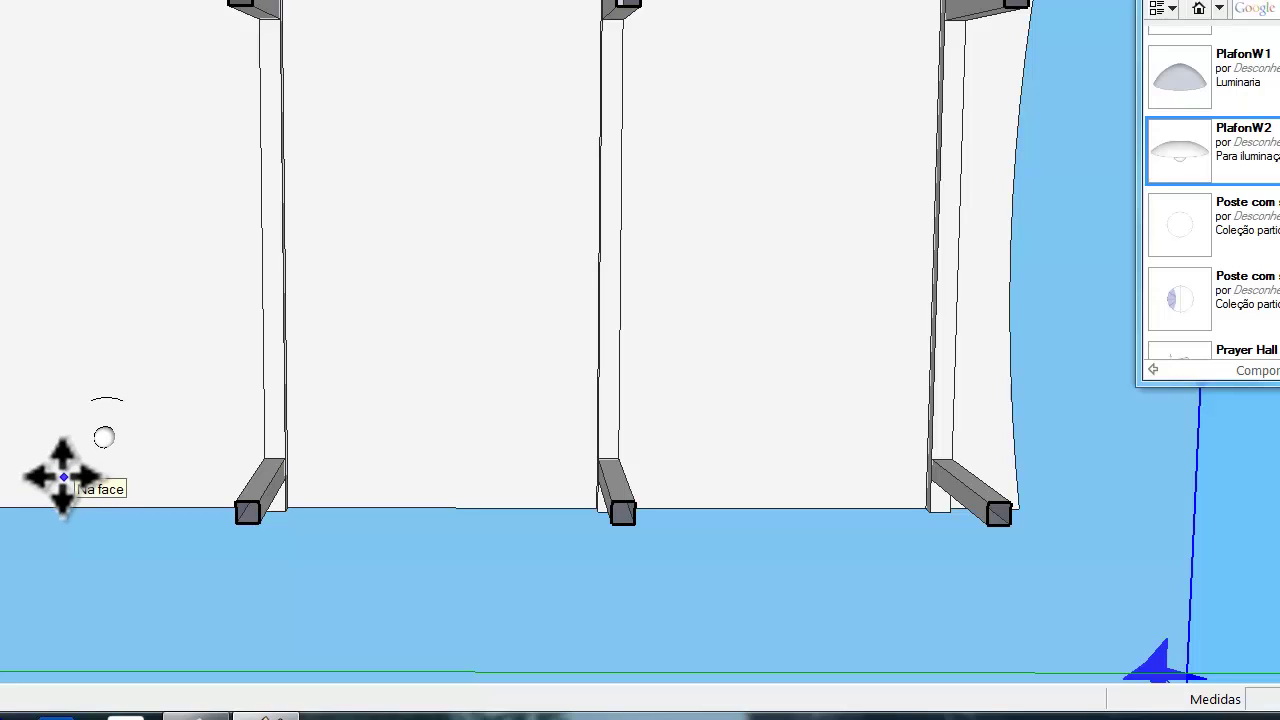
Place a PlafonW2 light under the roof and copy it twice along the canopy
click(63, 477)
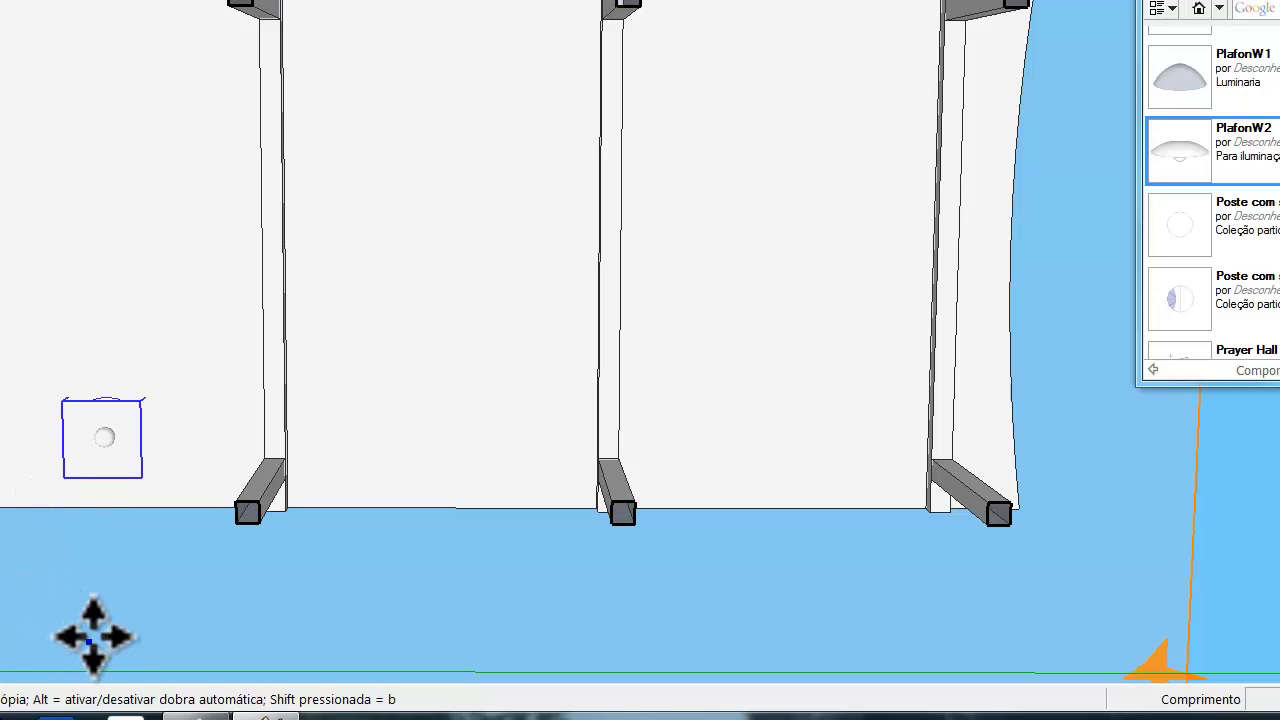
scroll(100, 630, down, 1)
scroll(126, 634, down, 5)
key(space)
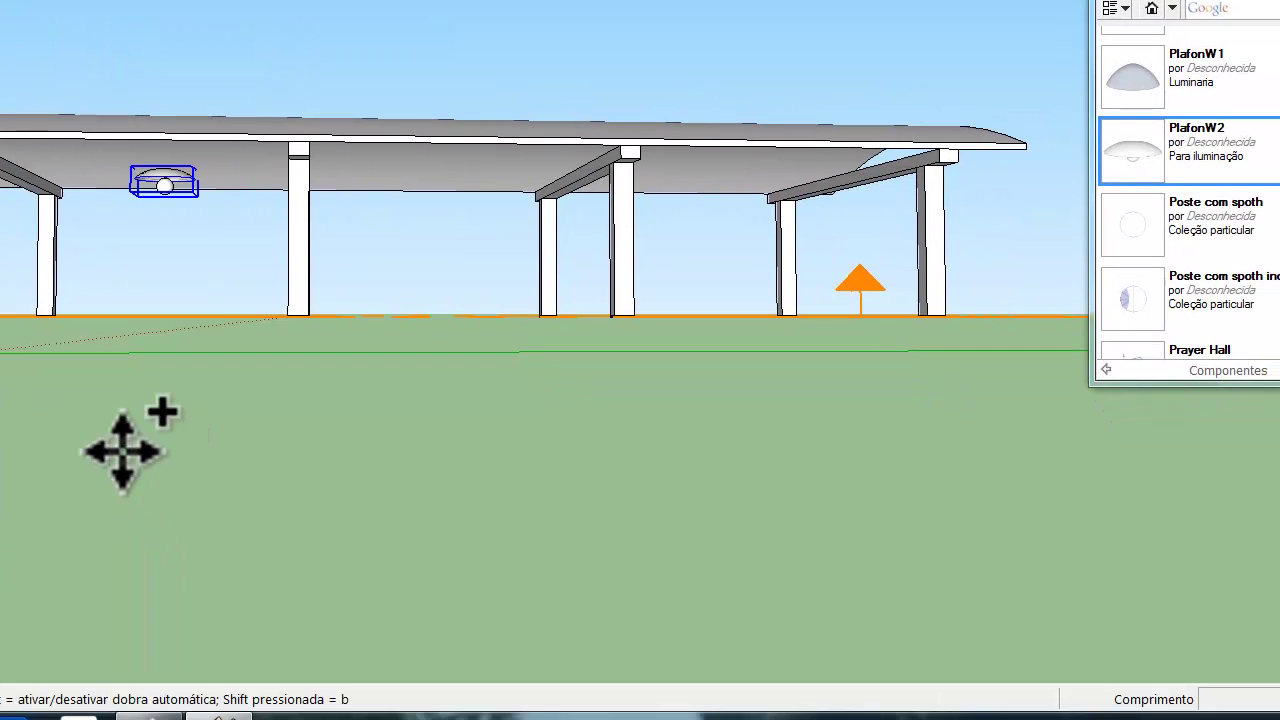
click(122, 452)
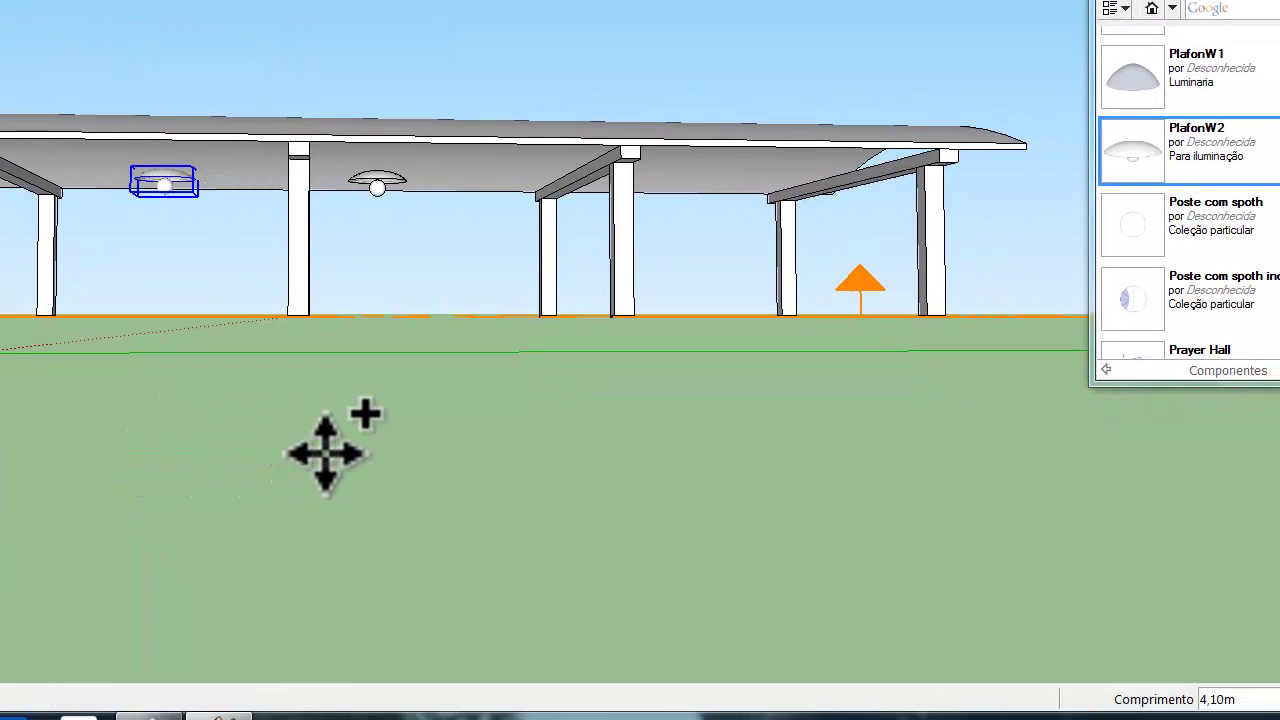
click(382, 456)
key(ctrl)
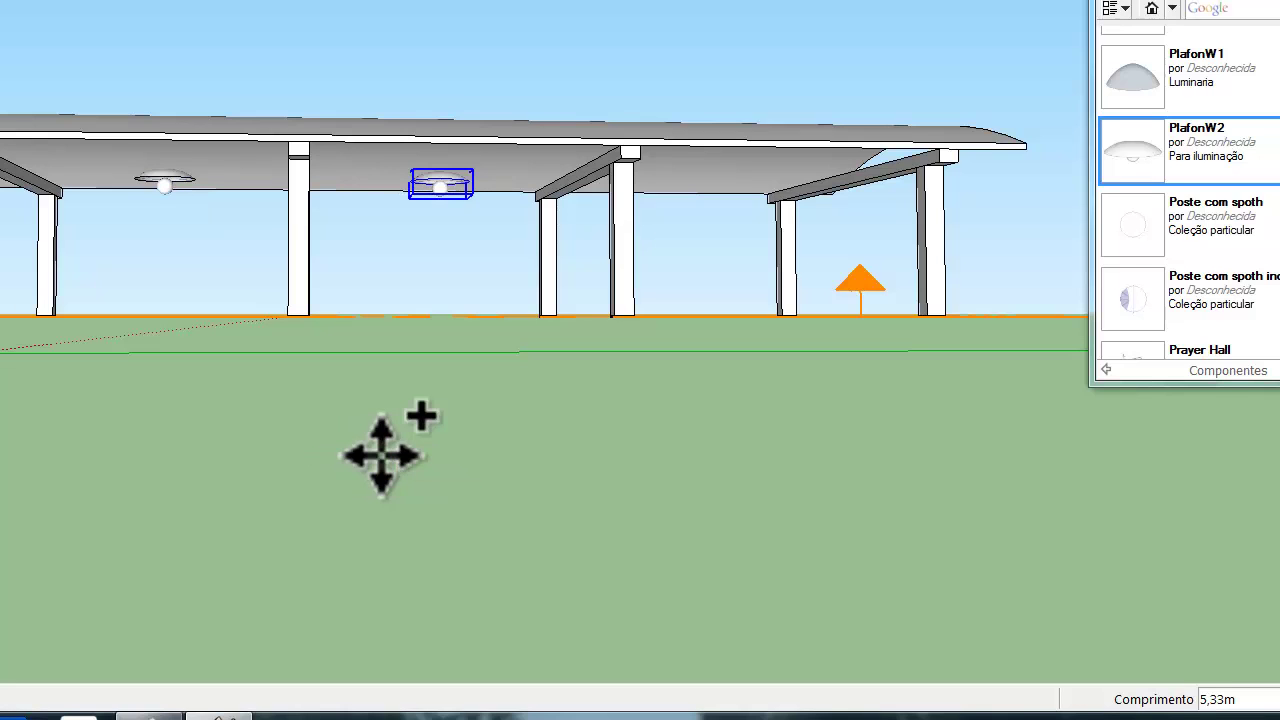
click(382, 456)
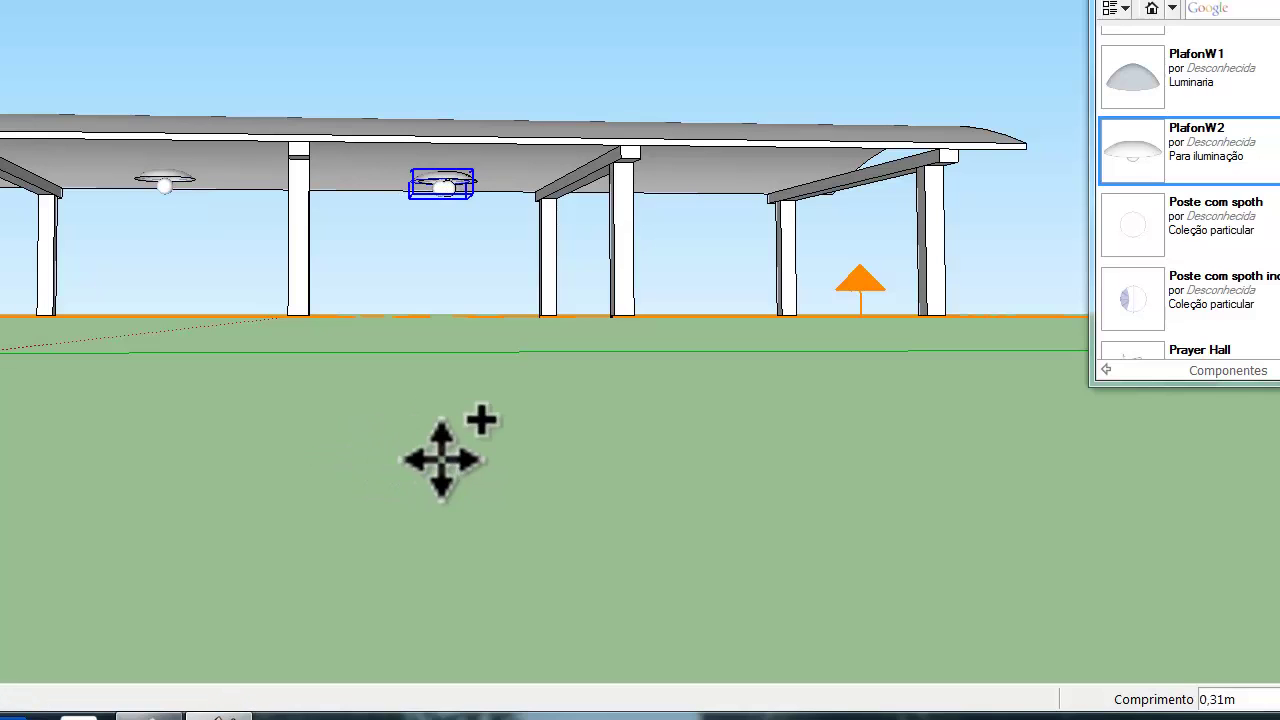
click(643, 455)
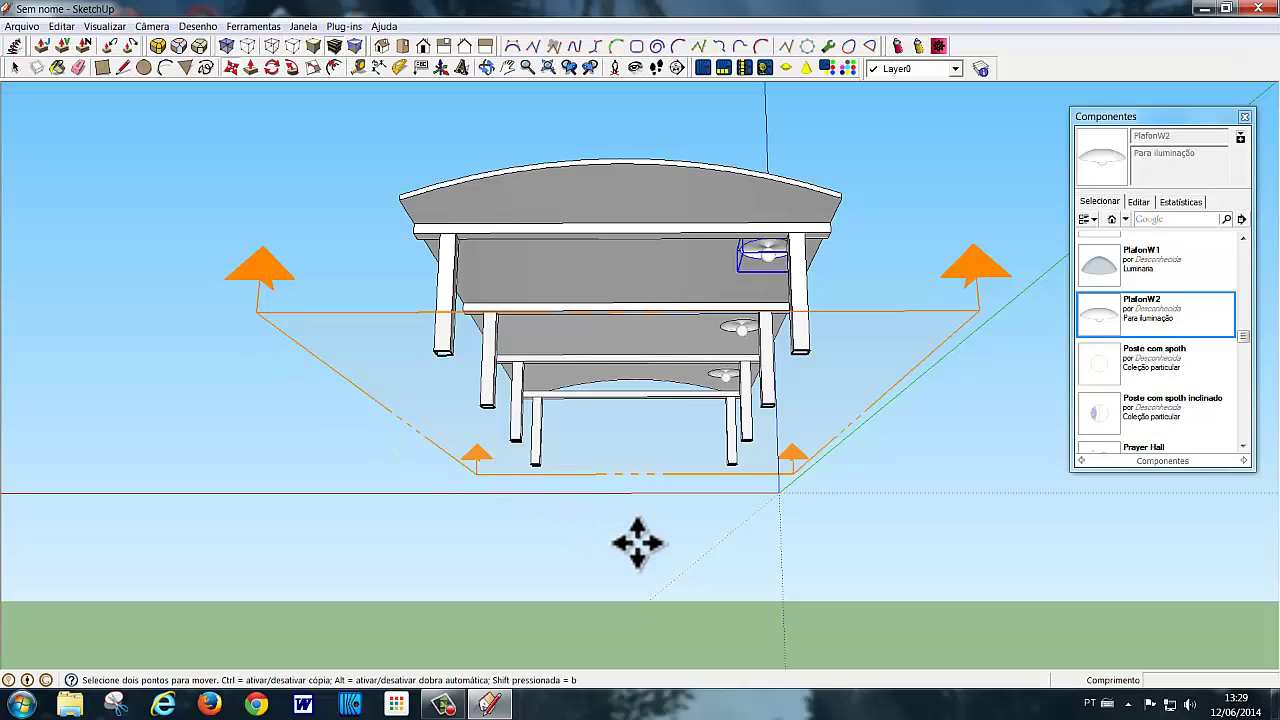
Copy PlafonW2 lights to the roof's opposite side, forming a second row of three
key(ctrl)
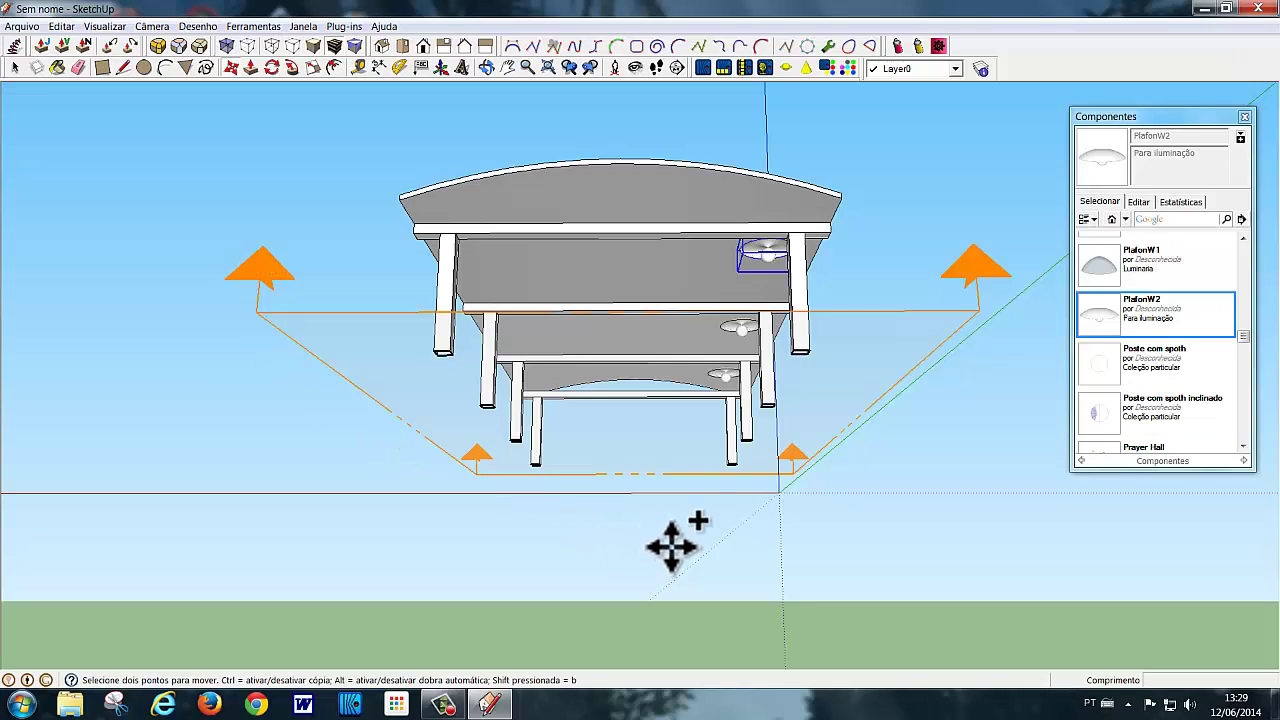
click(672, 545)
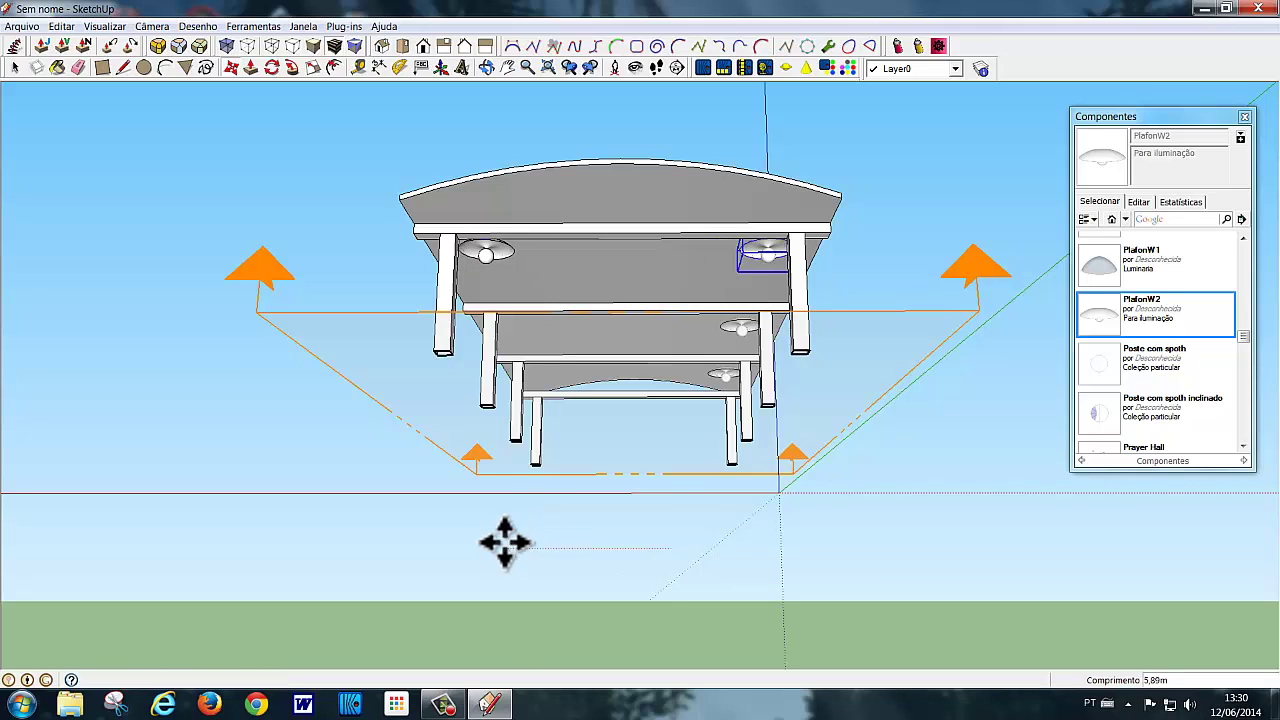
key(Escape)
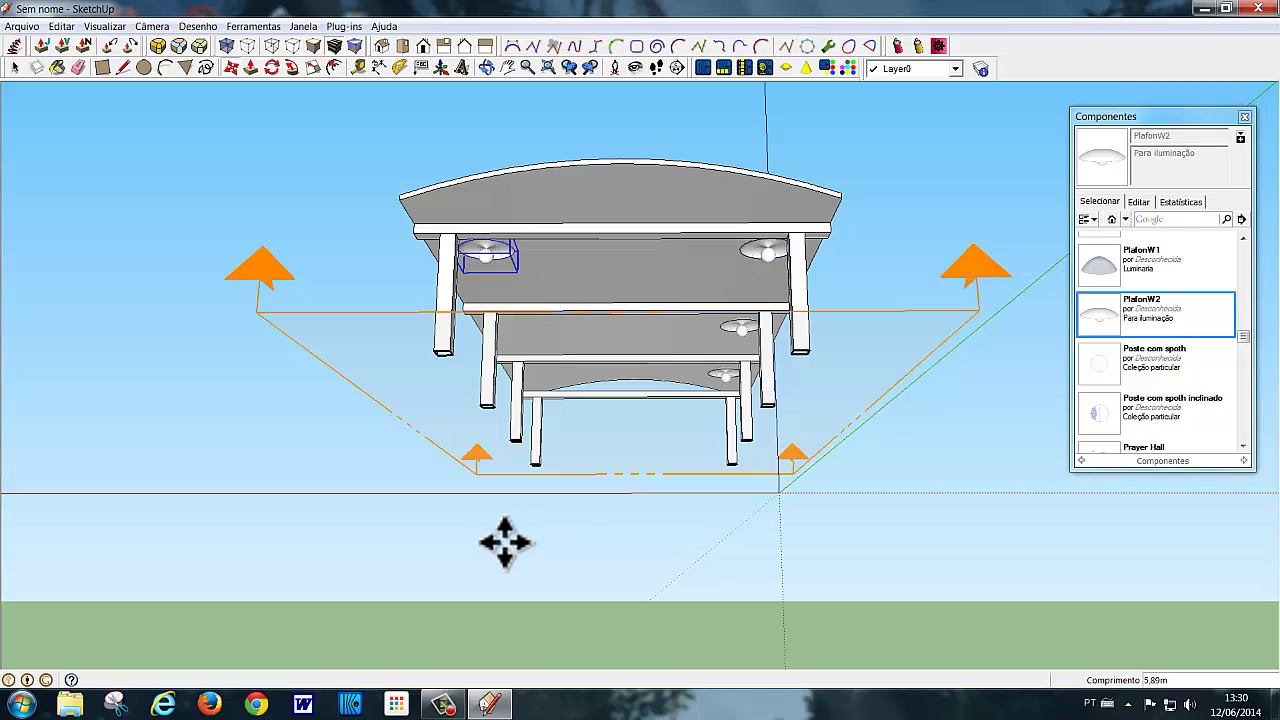
mouse_move(471, 537)
middle_down()
mouse_move(923, 551)
mouse_move(991, 543)
mouse_move(1006, 514)
mouse_move(1068, 517)
middle_up()
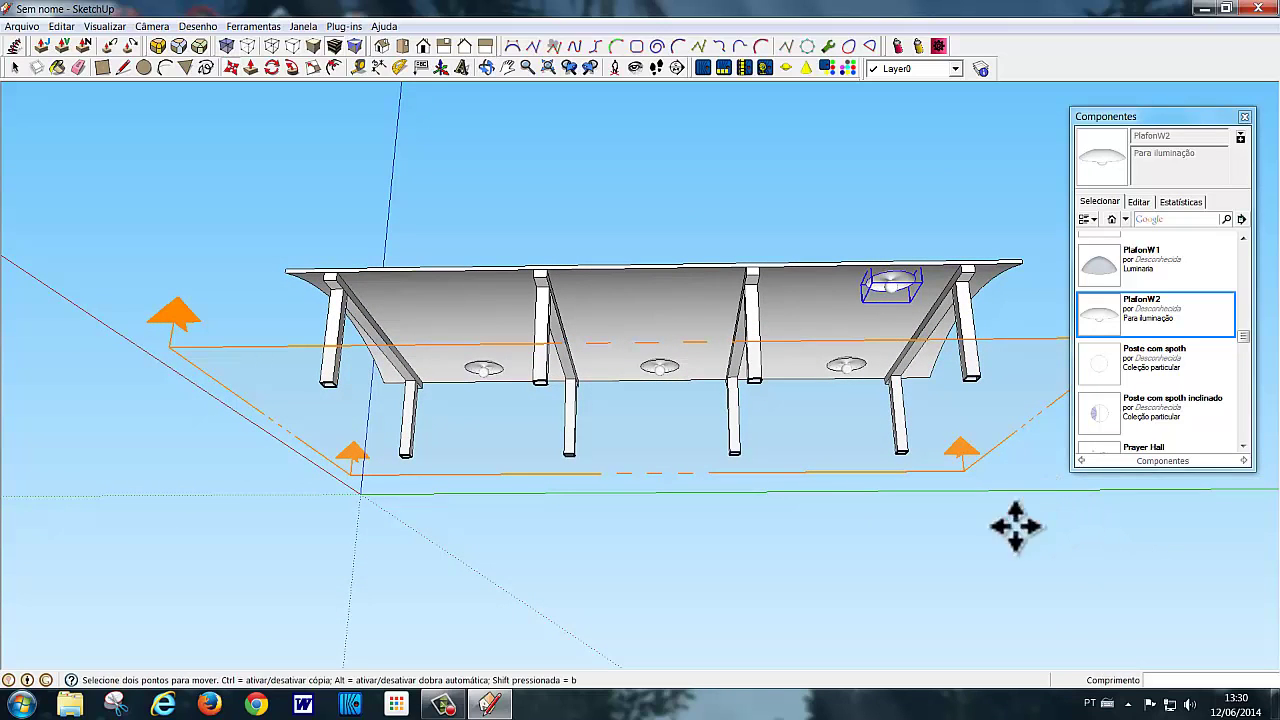
click(812, 562)
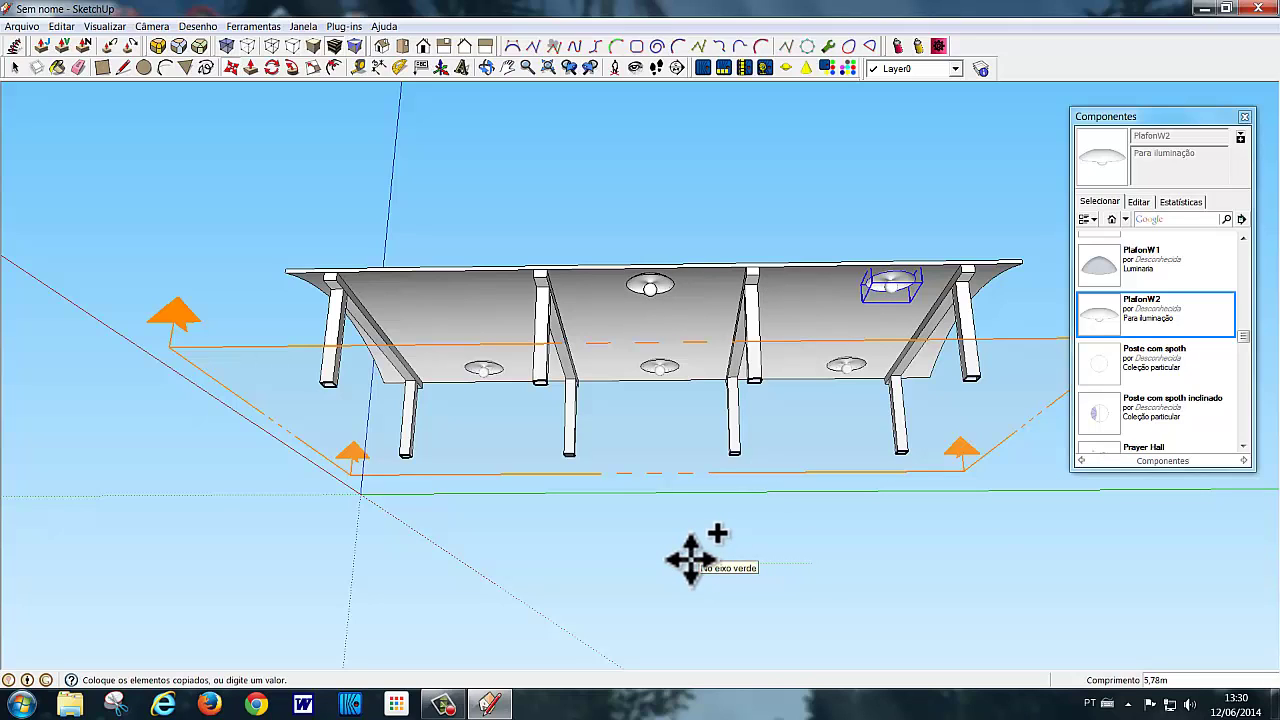
key(Escape)
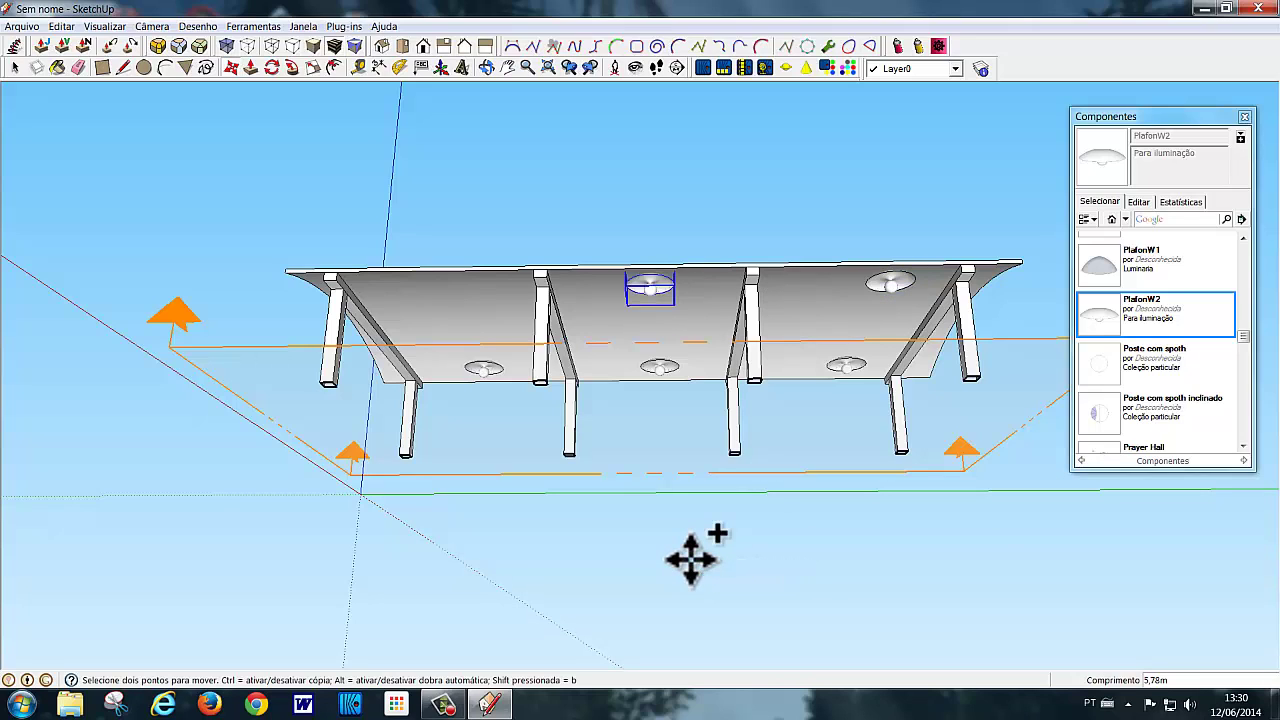
click(690, 558)
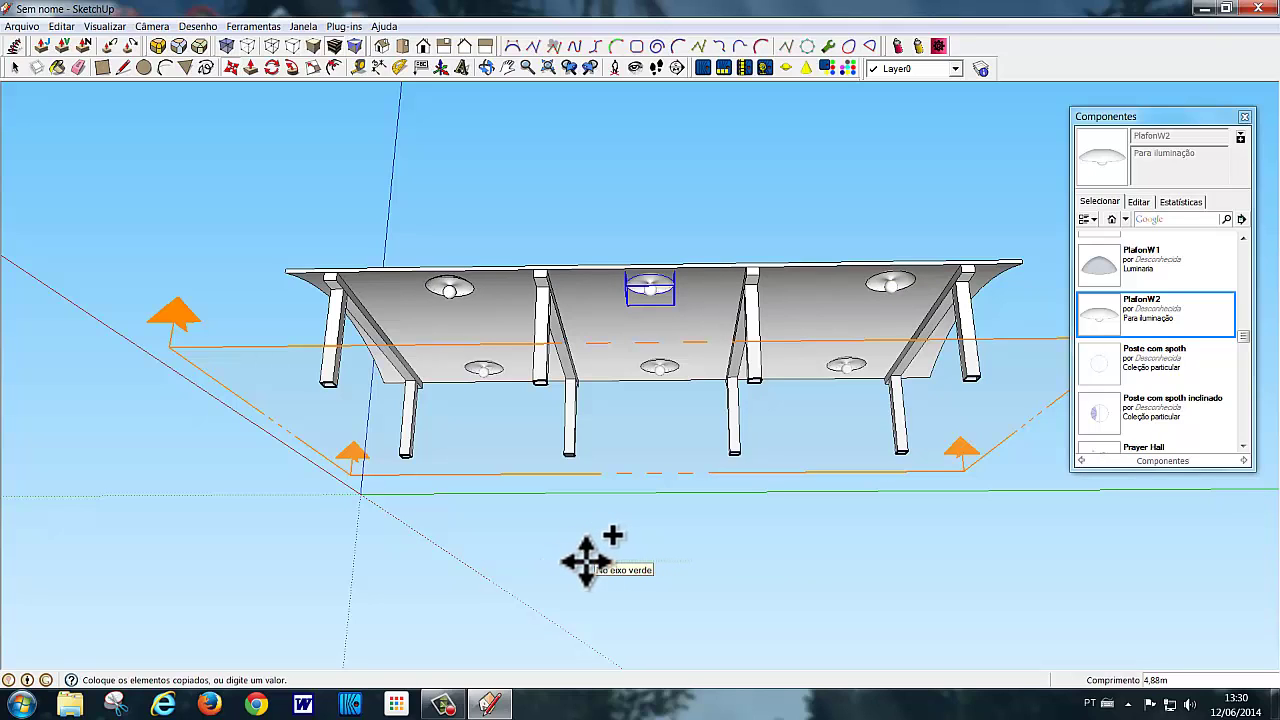
click(586, 562)
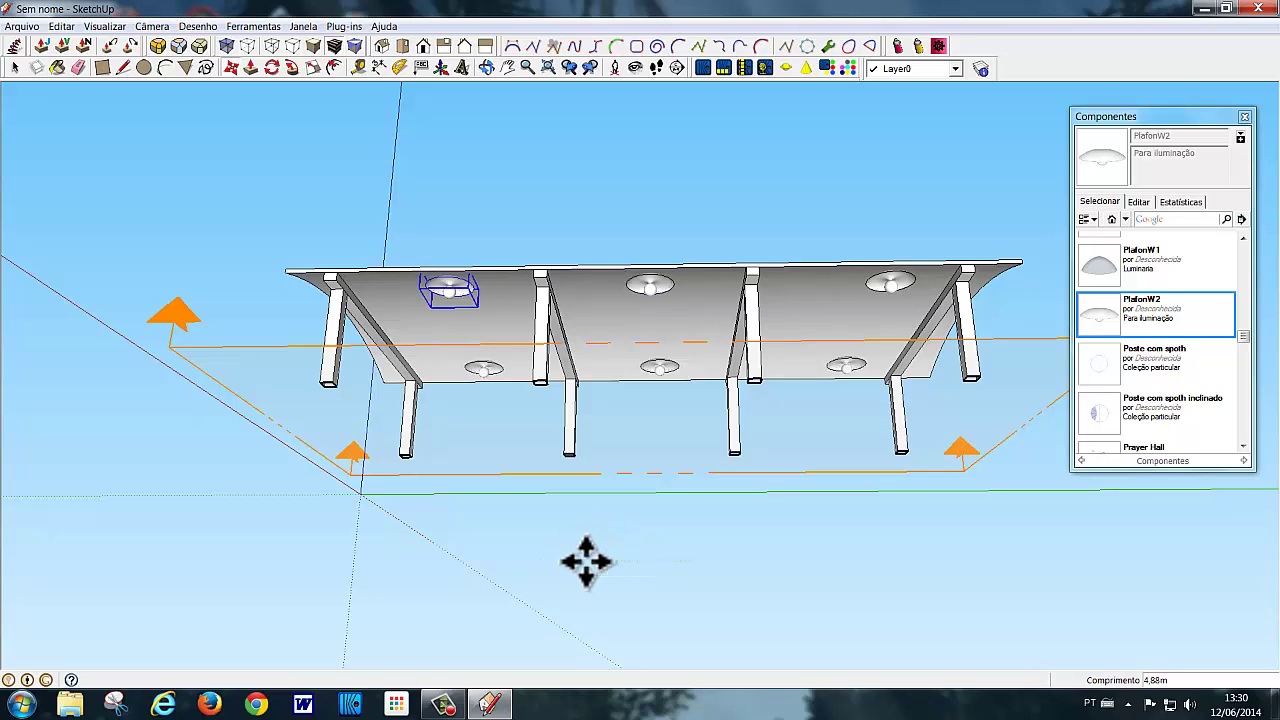
key(space)
click(585, 565)
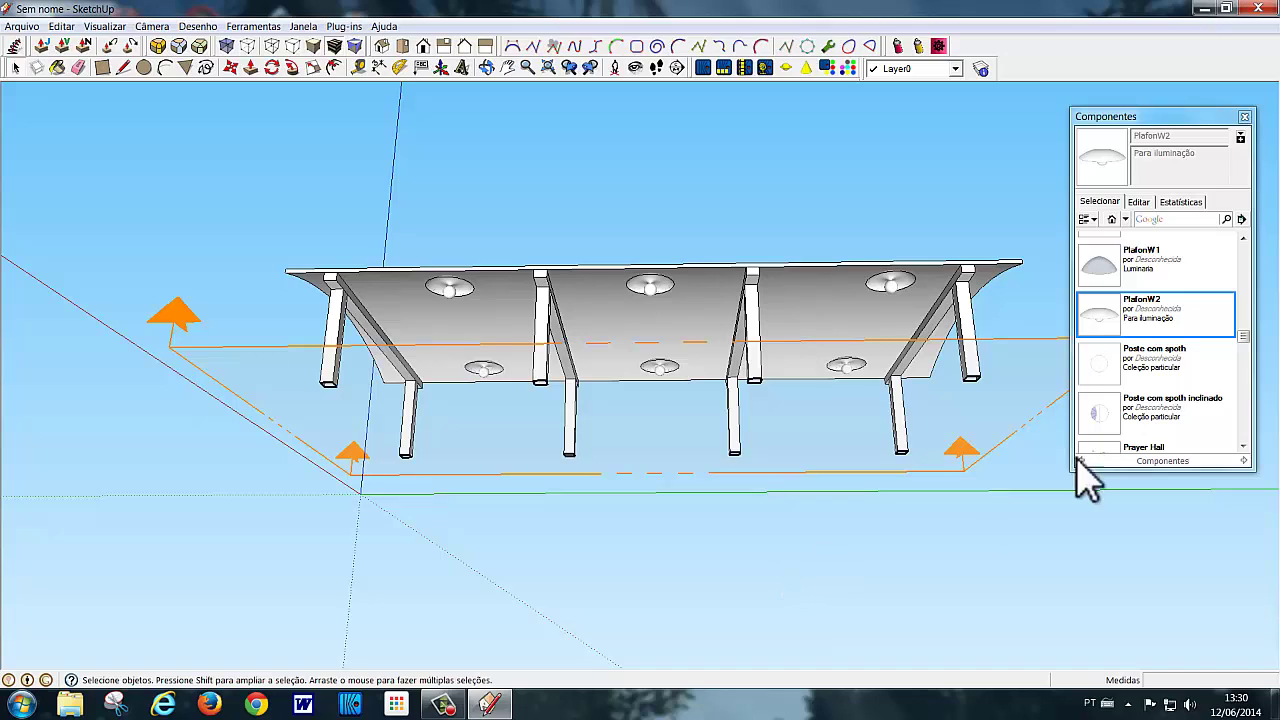
Close the Componentes library and delete (Apagar) the section plane so the slab reappears
click(1244, 117)
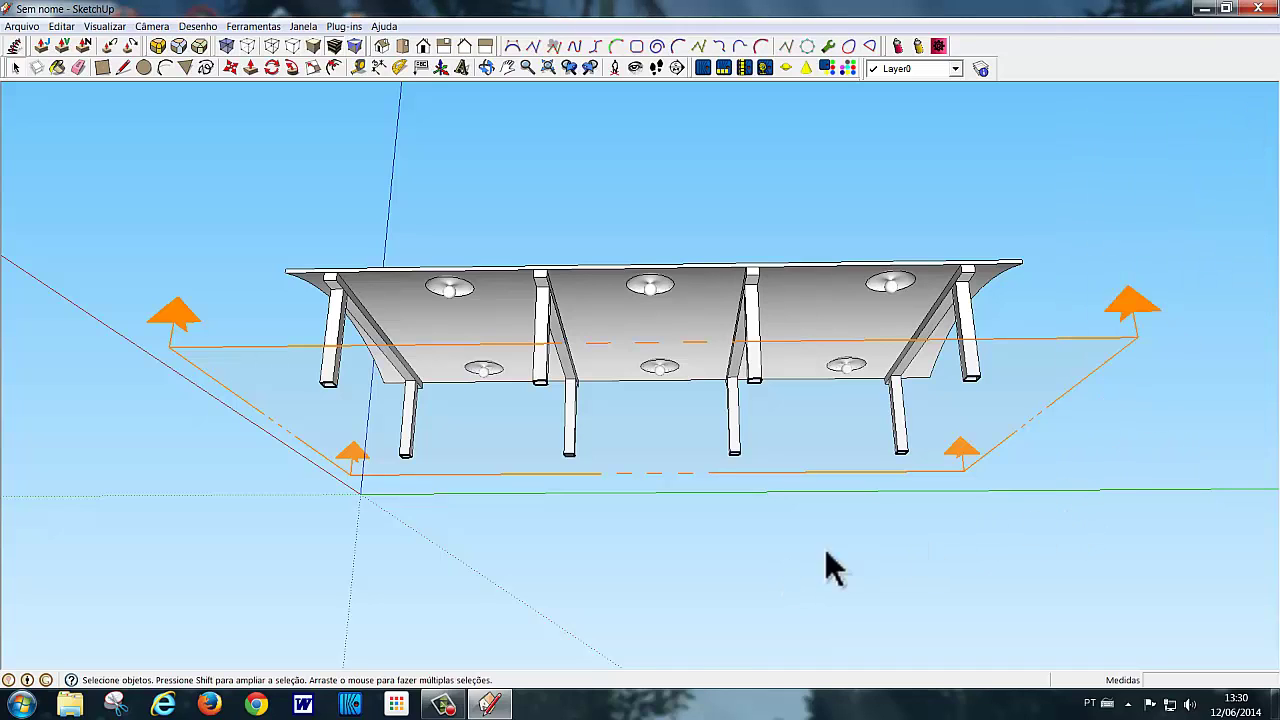
click(353, 468)
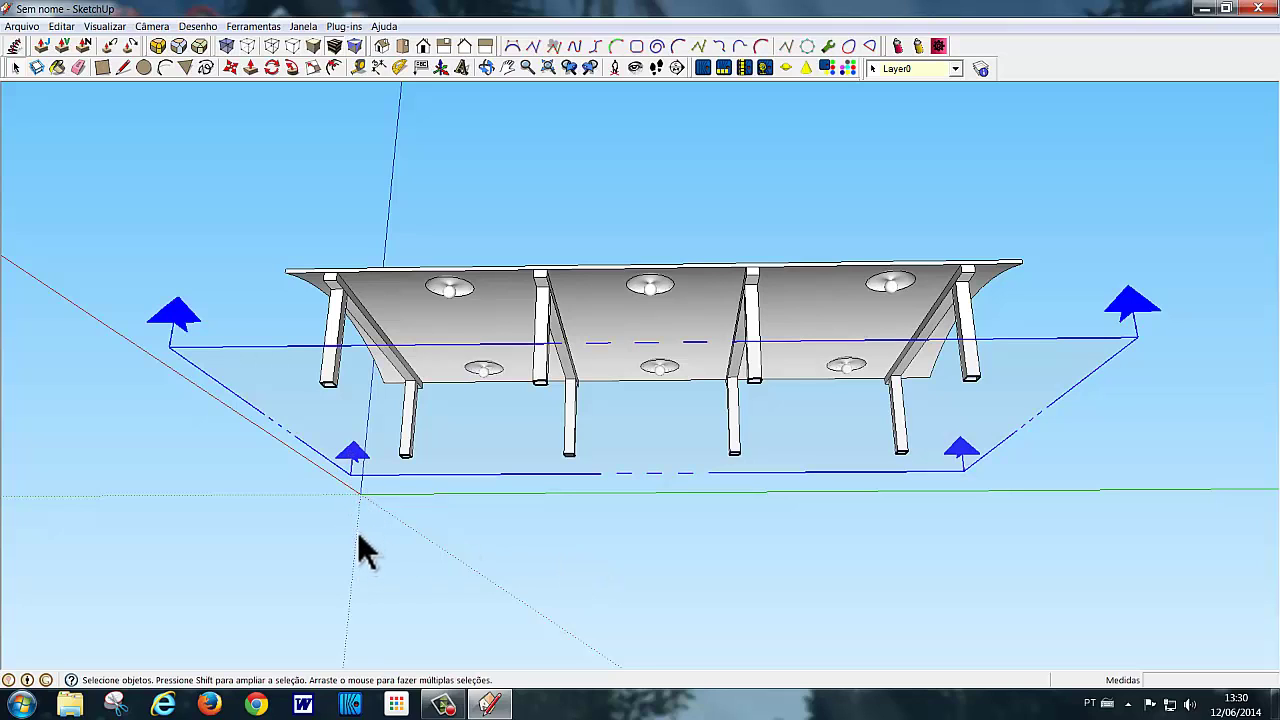
right_click(356, 466)
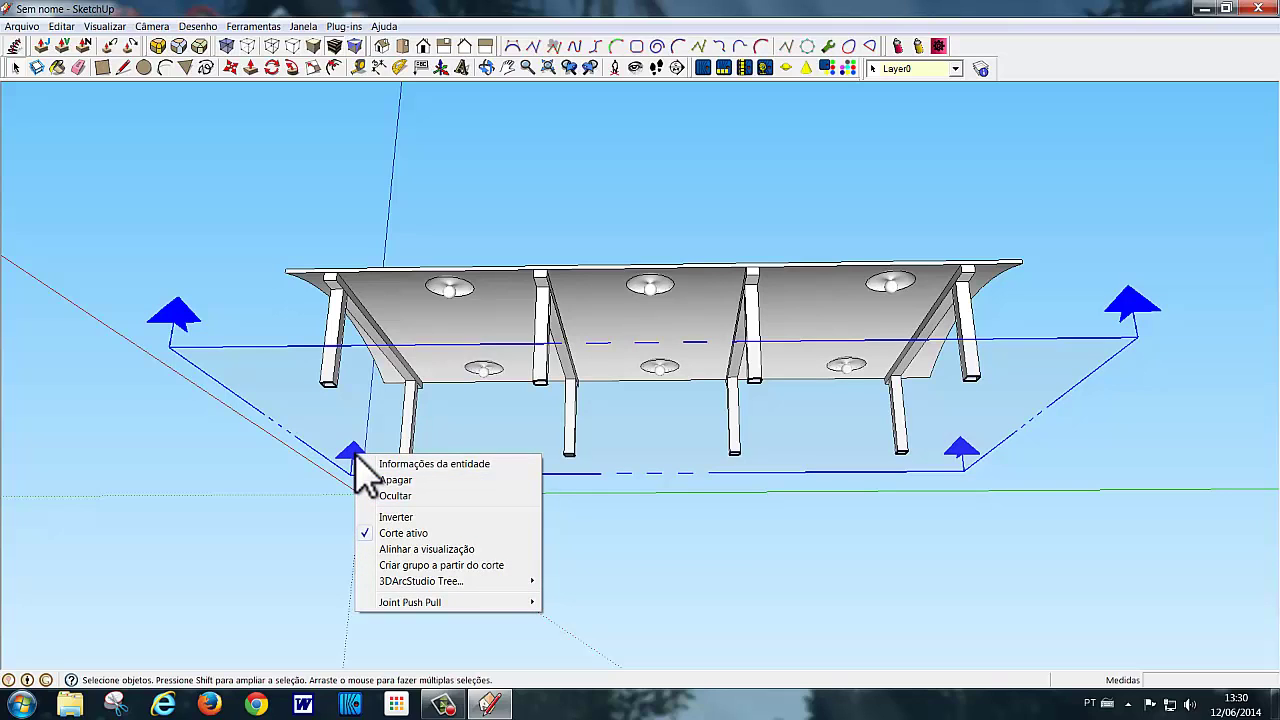
click(392, 480)
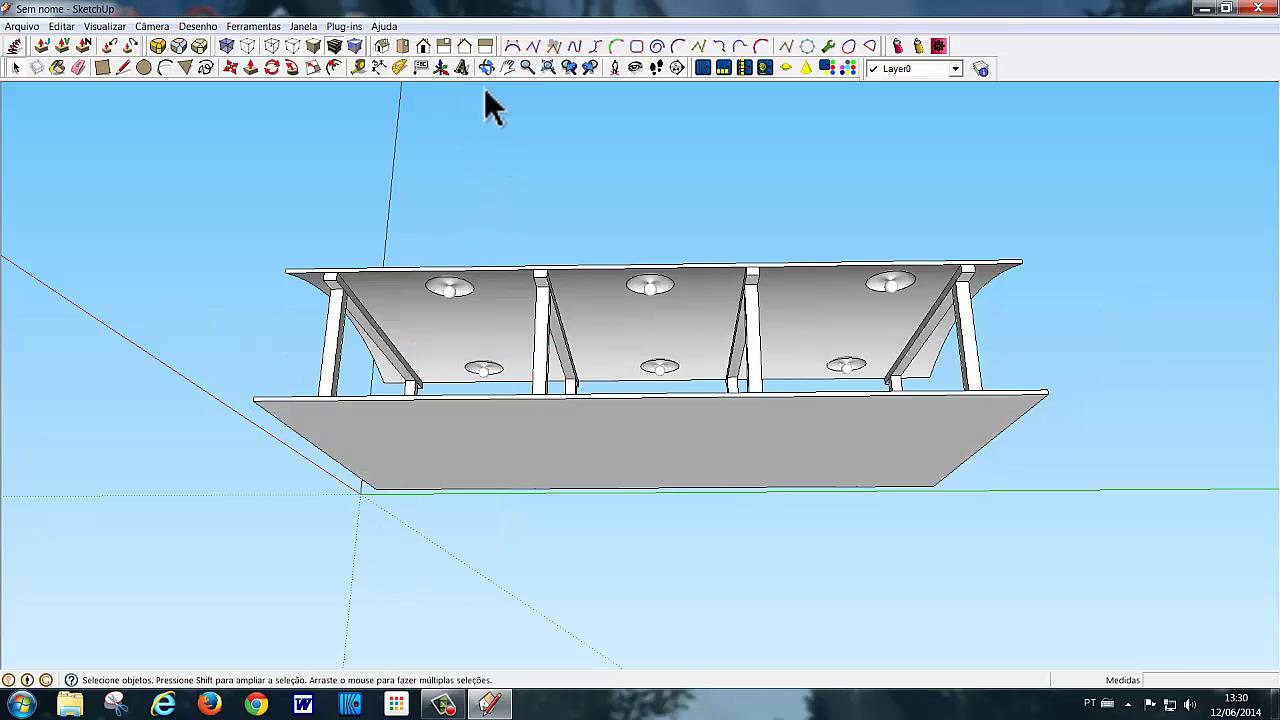
click(423, 47)
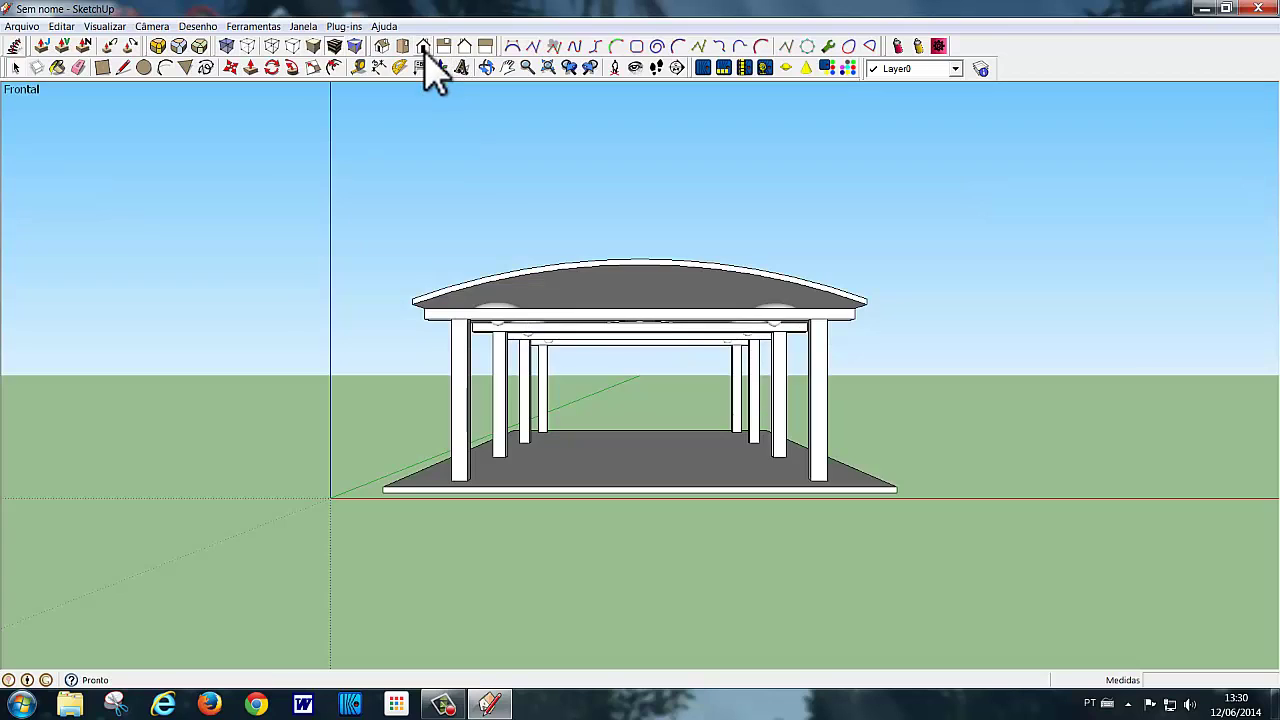
mouse_move(897, 386)
middle_down()
mouse_move(952, 308)
mouse_move(949, 166)
mouse_move(950, 302)
mouse_move(950, 222)
middle_up()
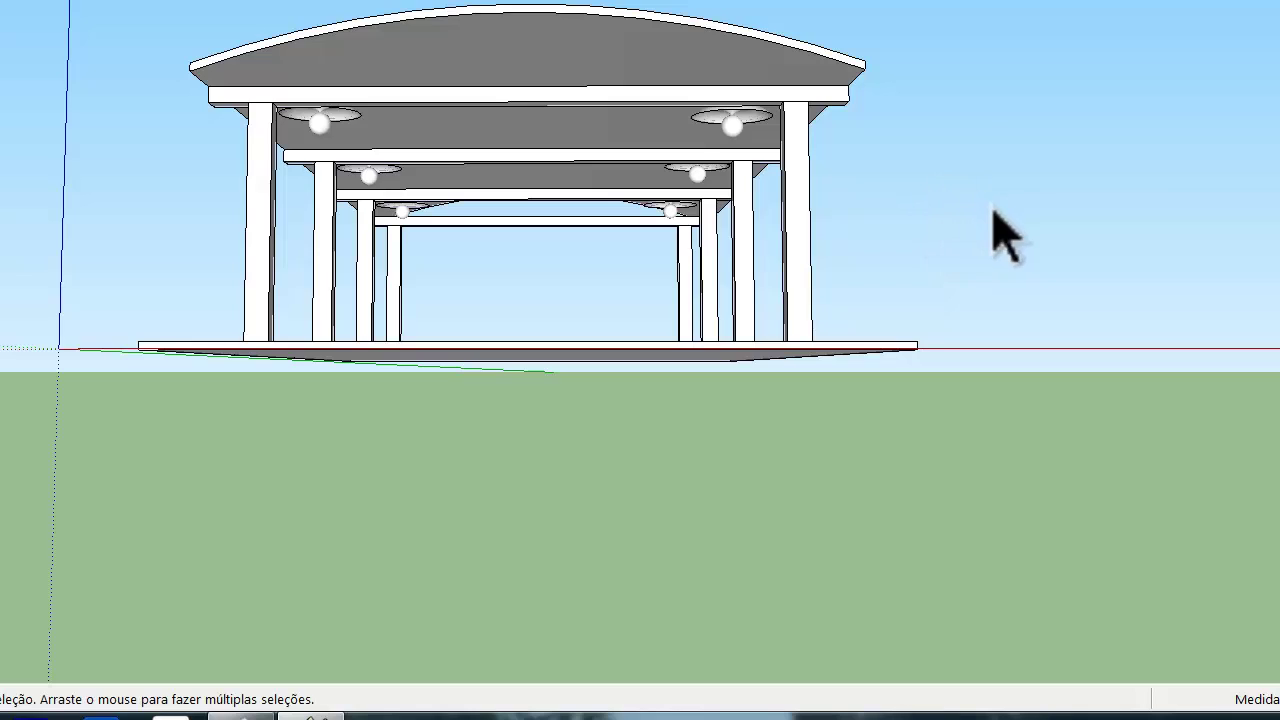
mouse_move(1000, 234)
middle_down()
mouse_move(780, 248)
mouse_move(434, 234)
mouse_move(120, 162)
middle_up()
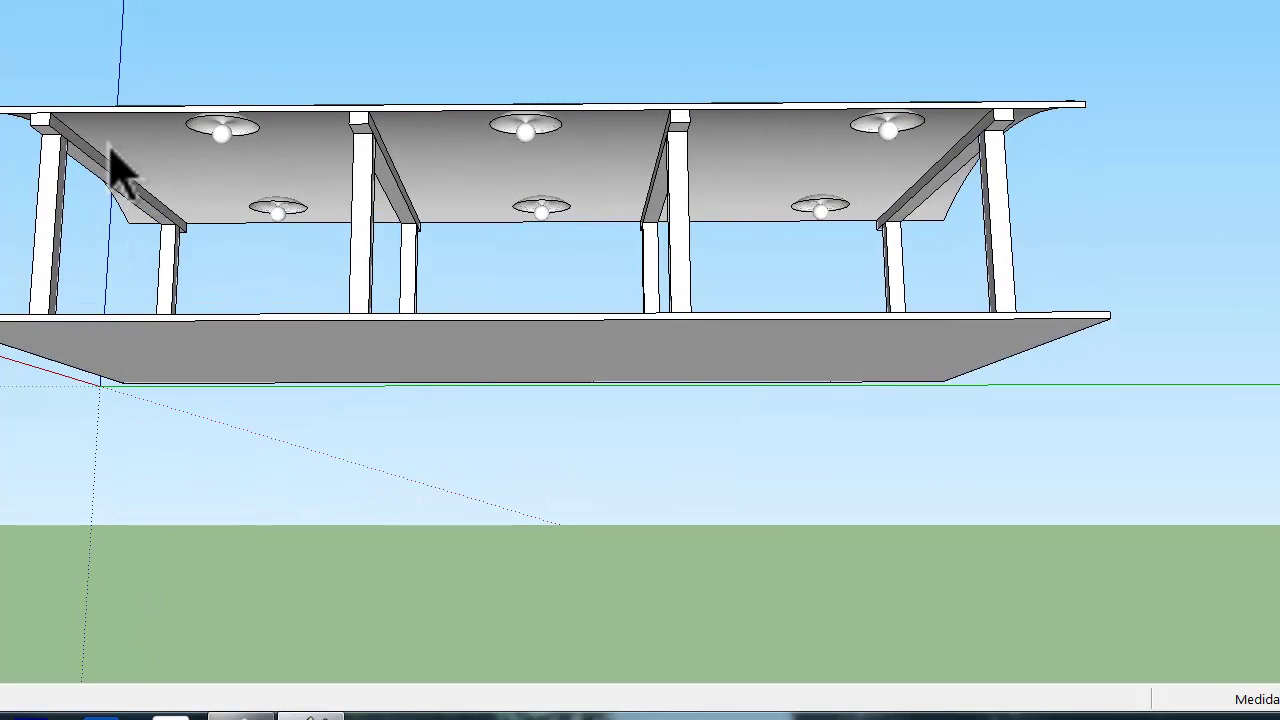